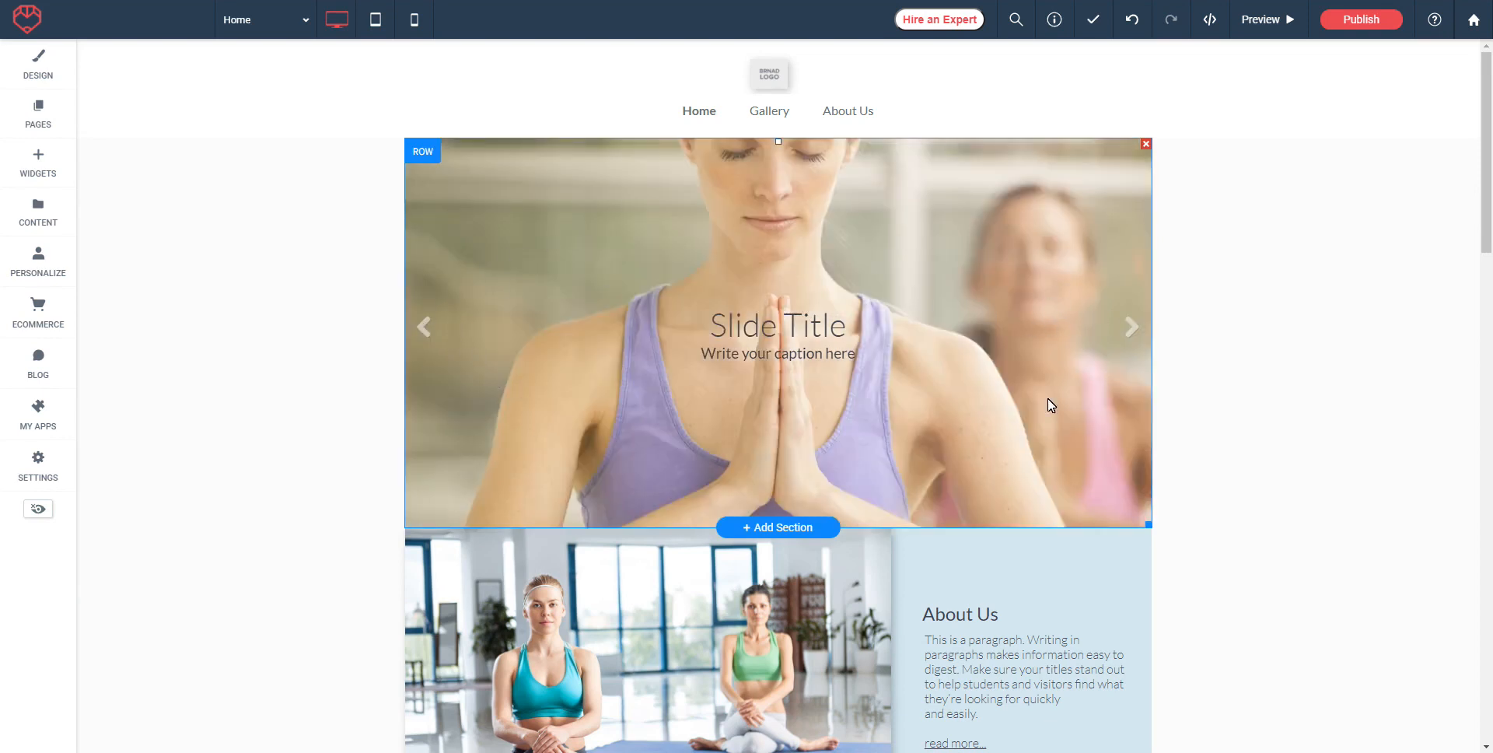
Page through the slides of the existing image slider at the top of the Home page
left_click(1128, 327)
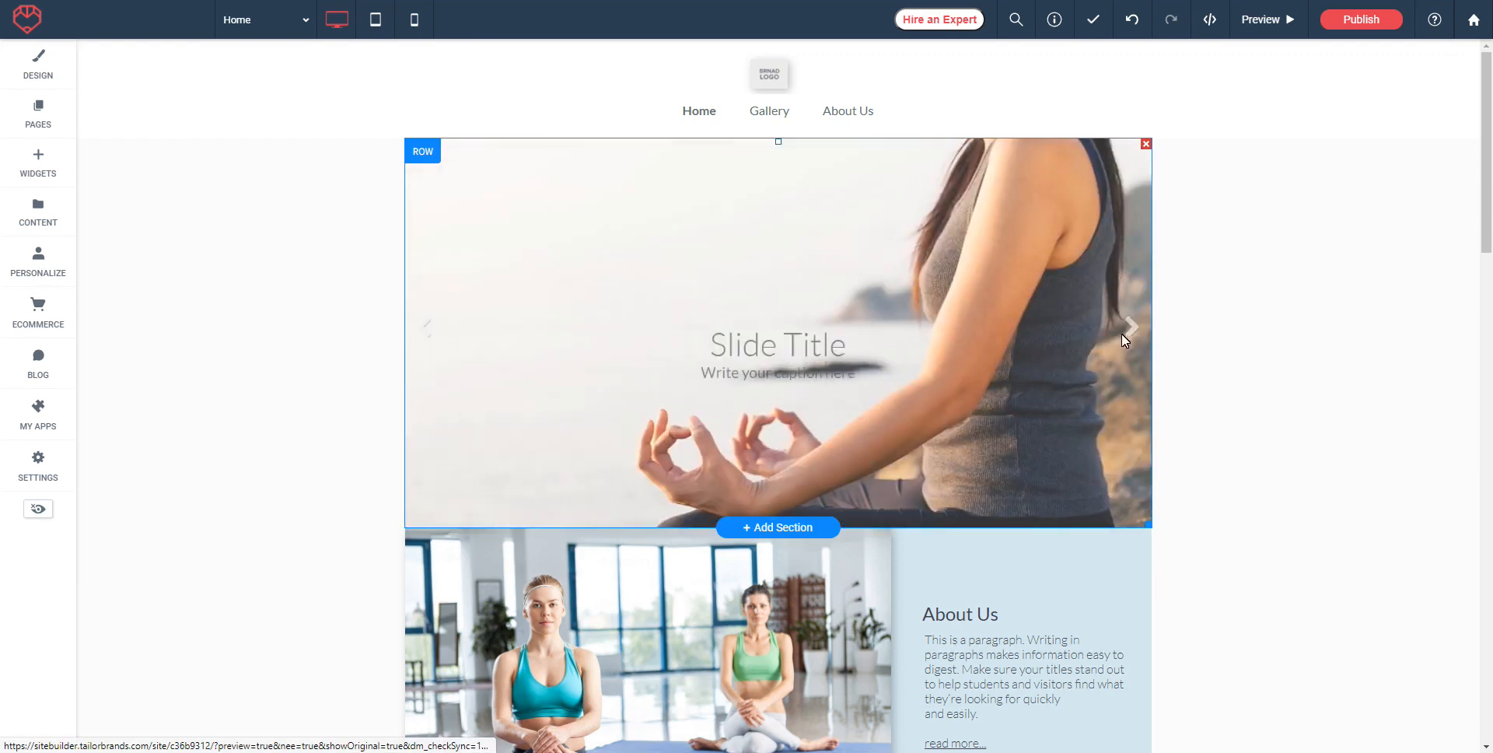
left_click(1127, 330)
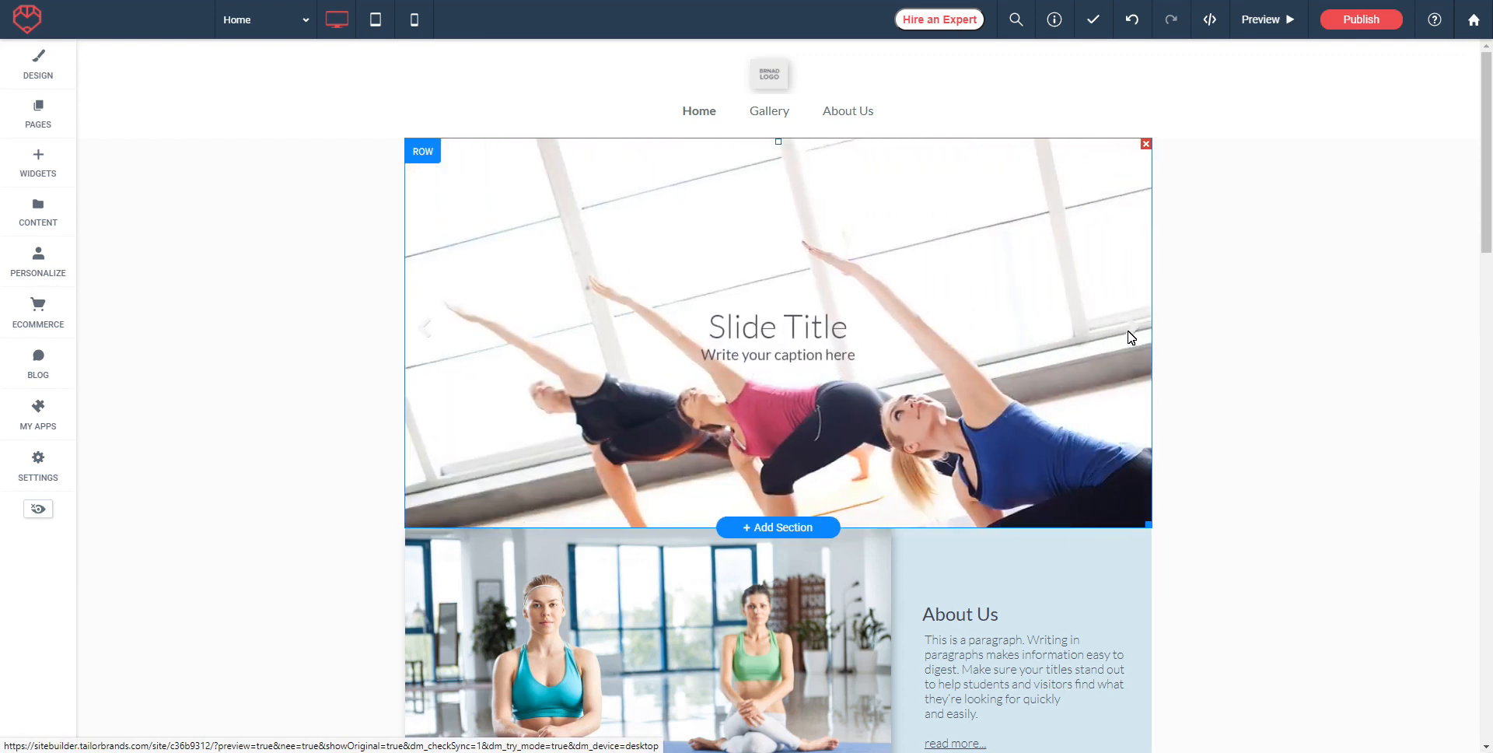
left_click(1130, 334)
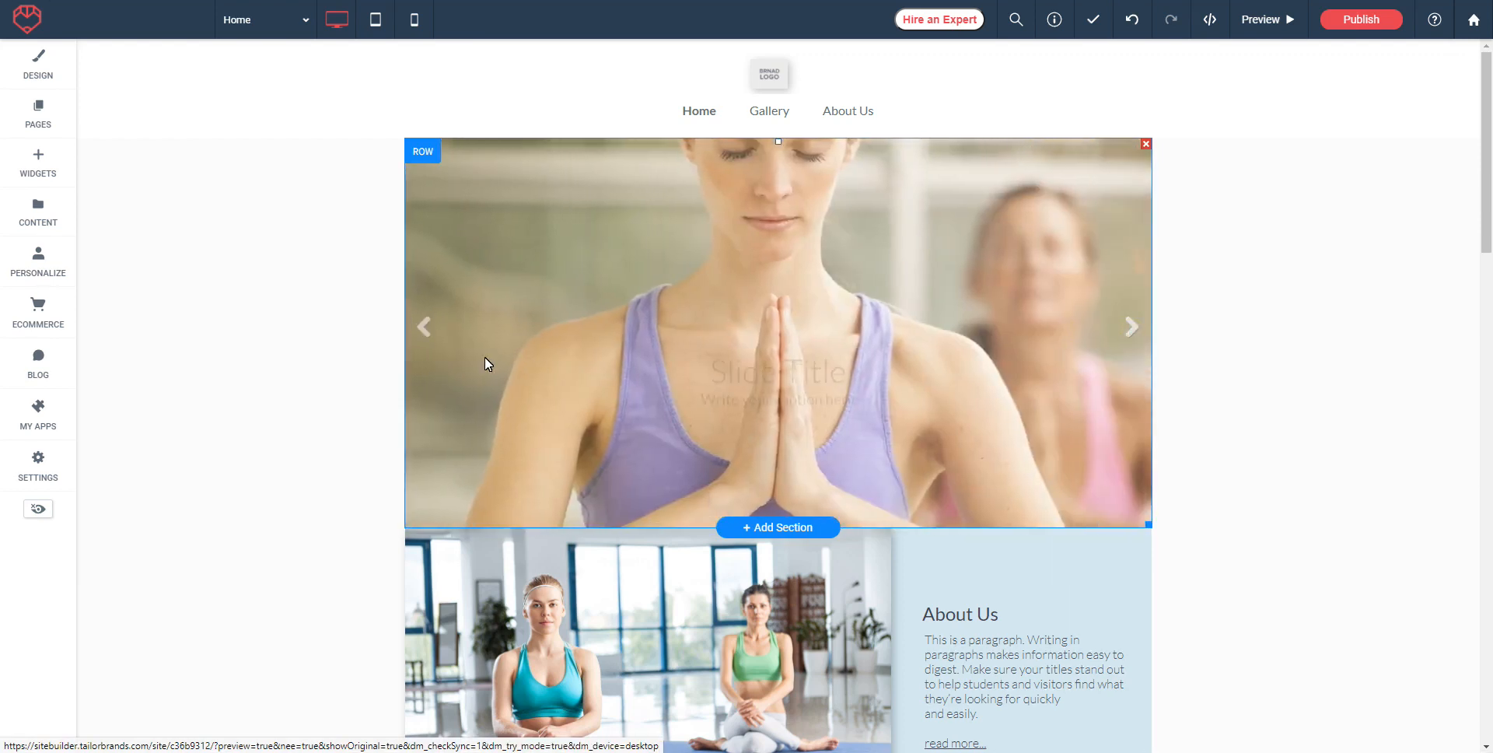
left_click(427, 327)
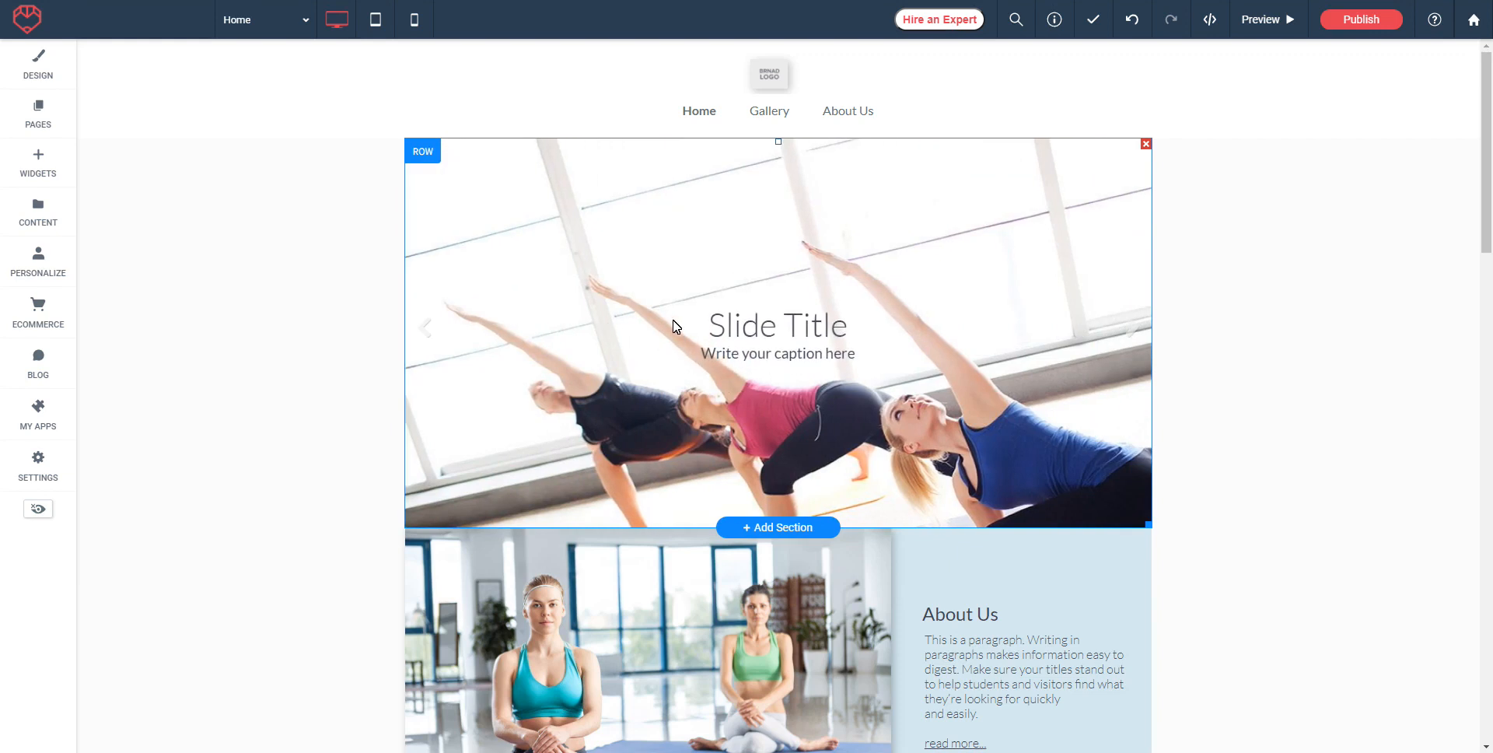
left_click(34, 168)
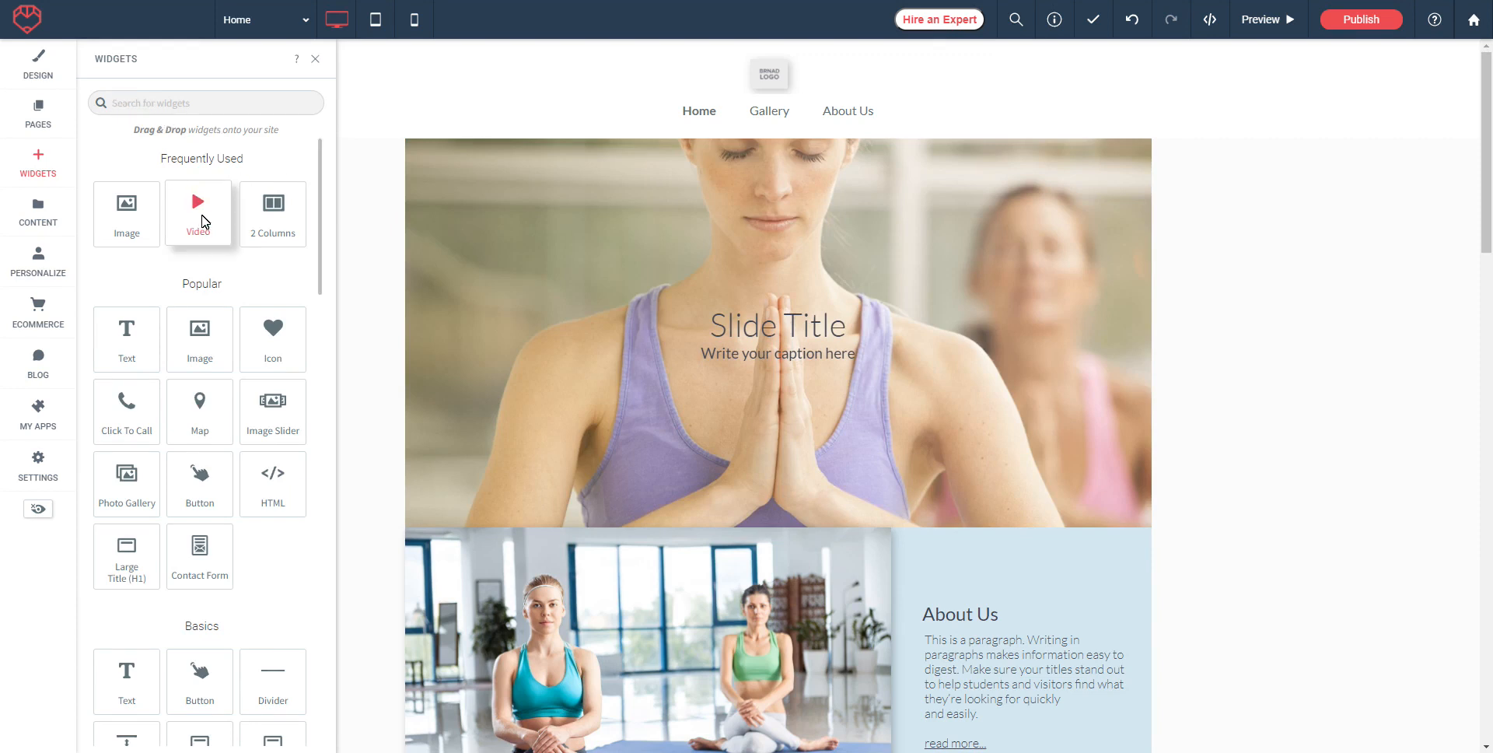
scroll(200, 217, "down", 8)
scroll(205, 206, "down", 3)
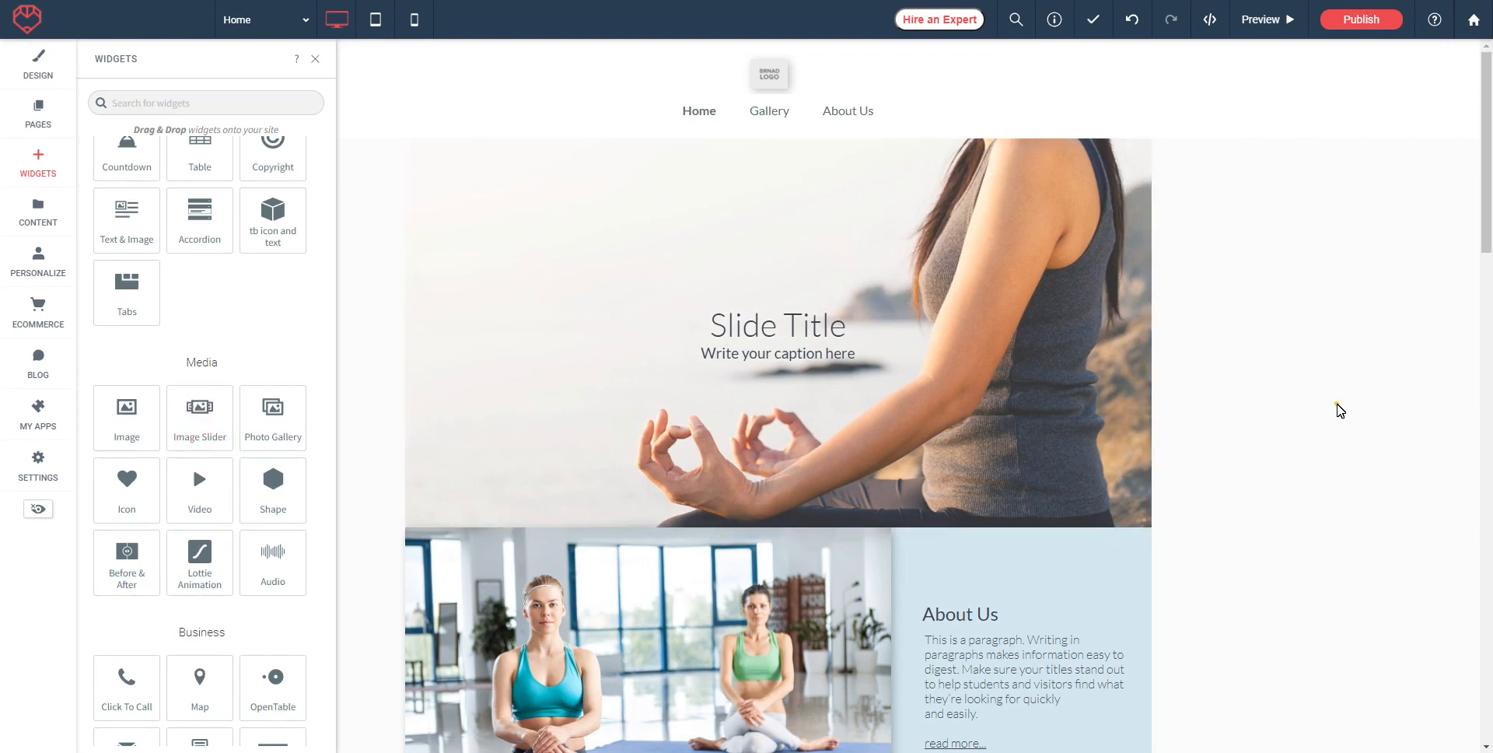
left_click(315, 59)
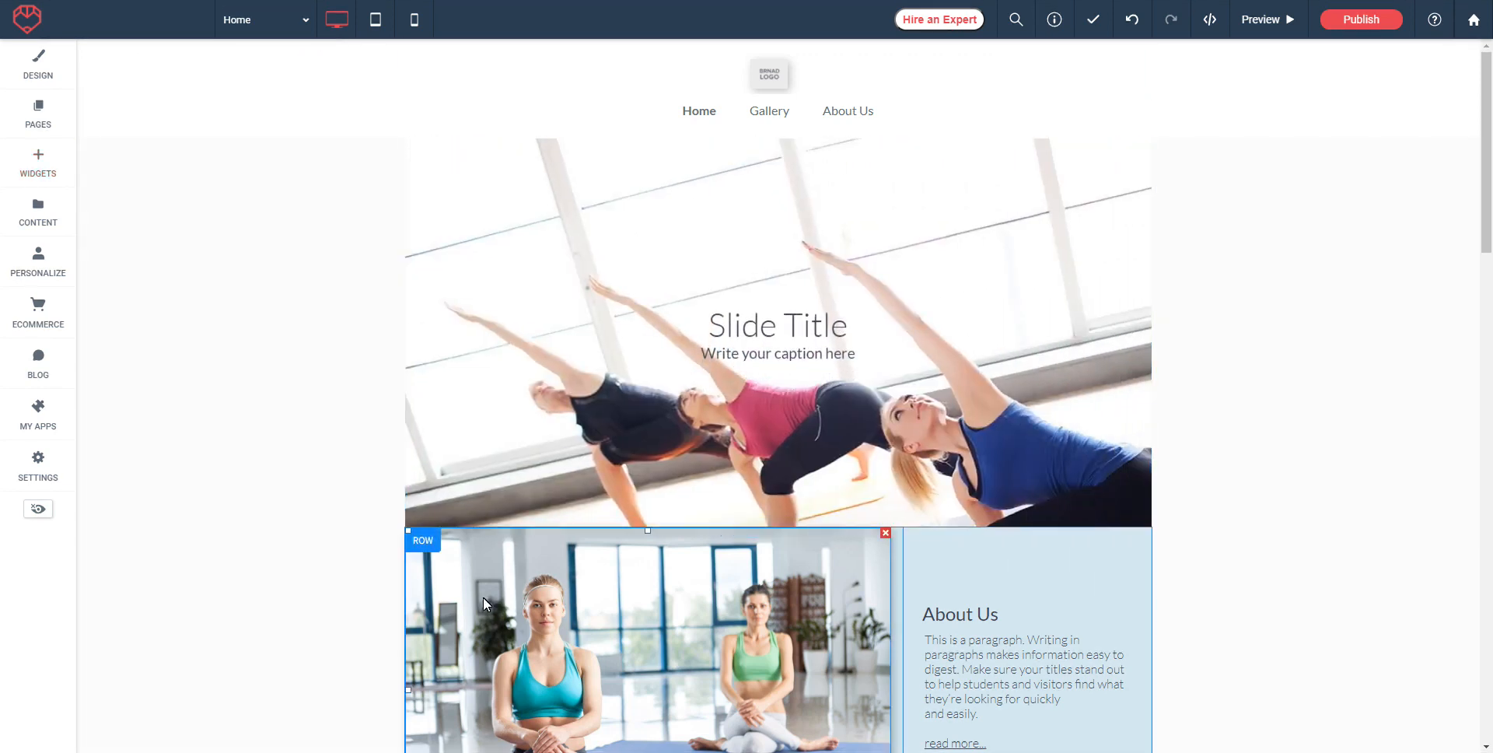
Add an empty row directly above the About Us row and place an Image Slider widget in it
left_click(422, 540)
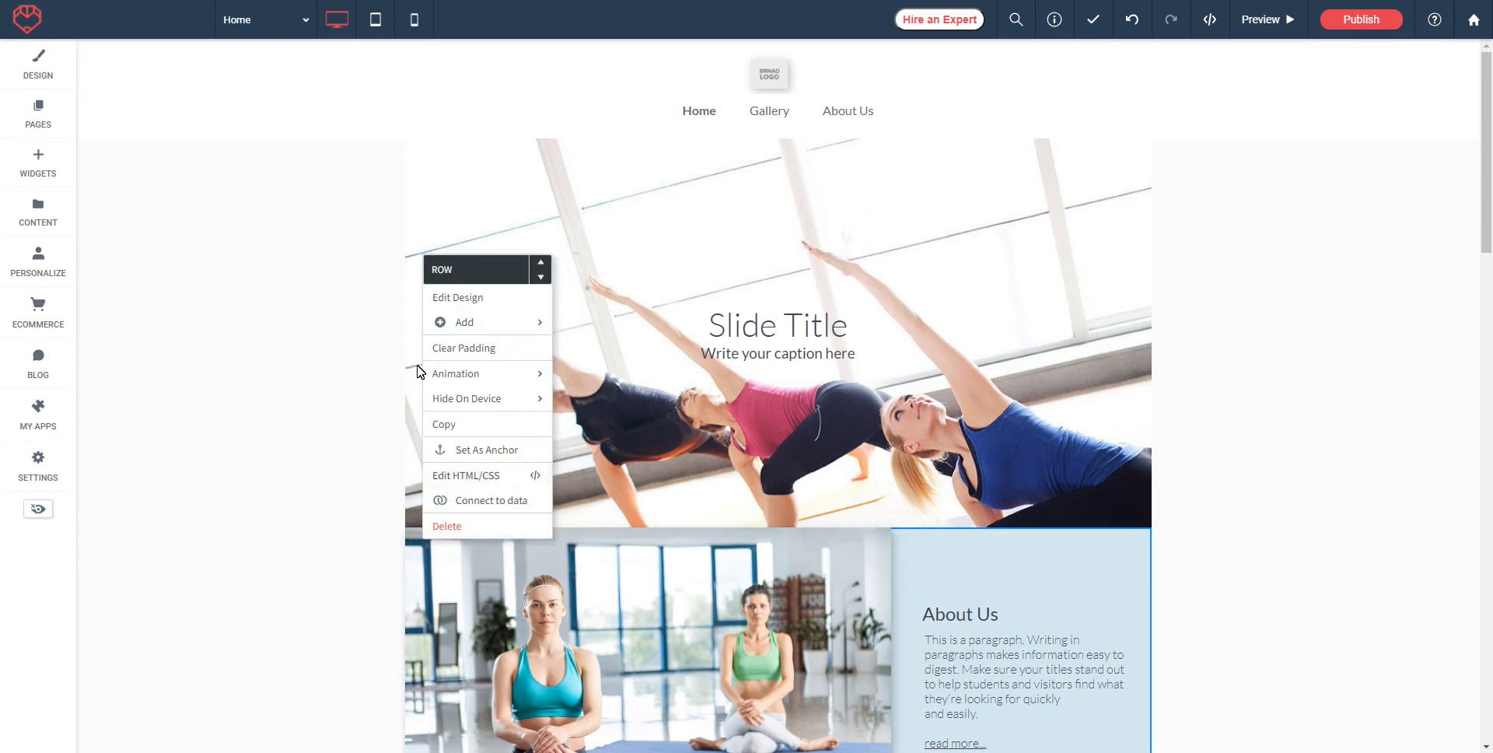
mouse_move(464, 320)
left_click(615, 323)
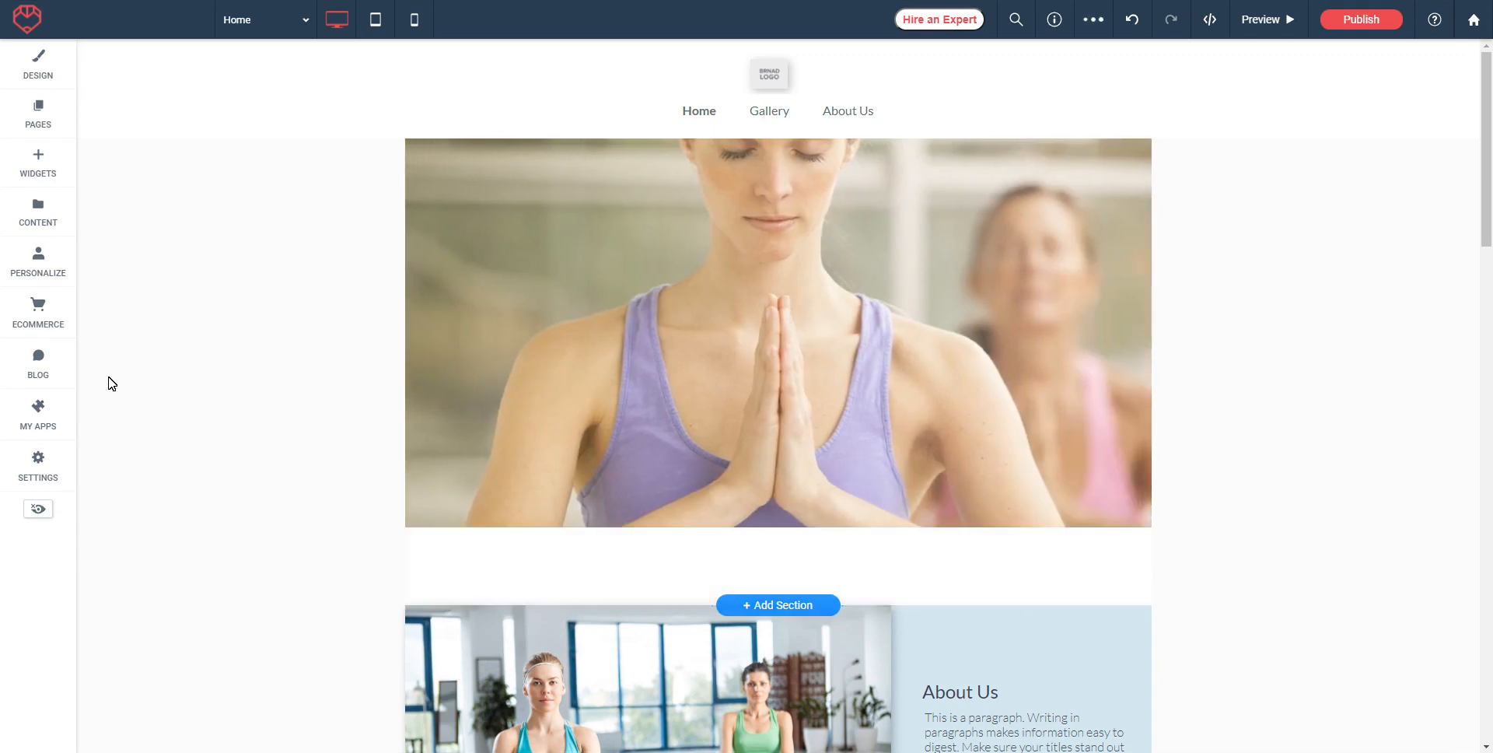
left_click(34, 166)
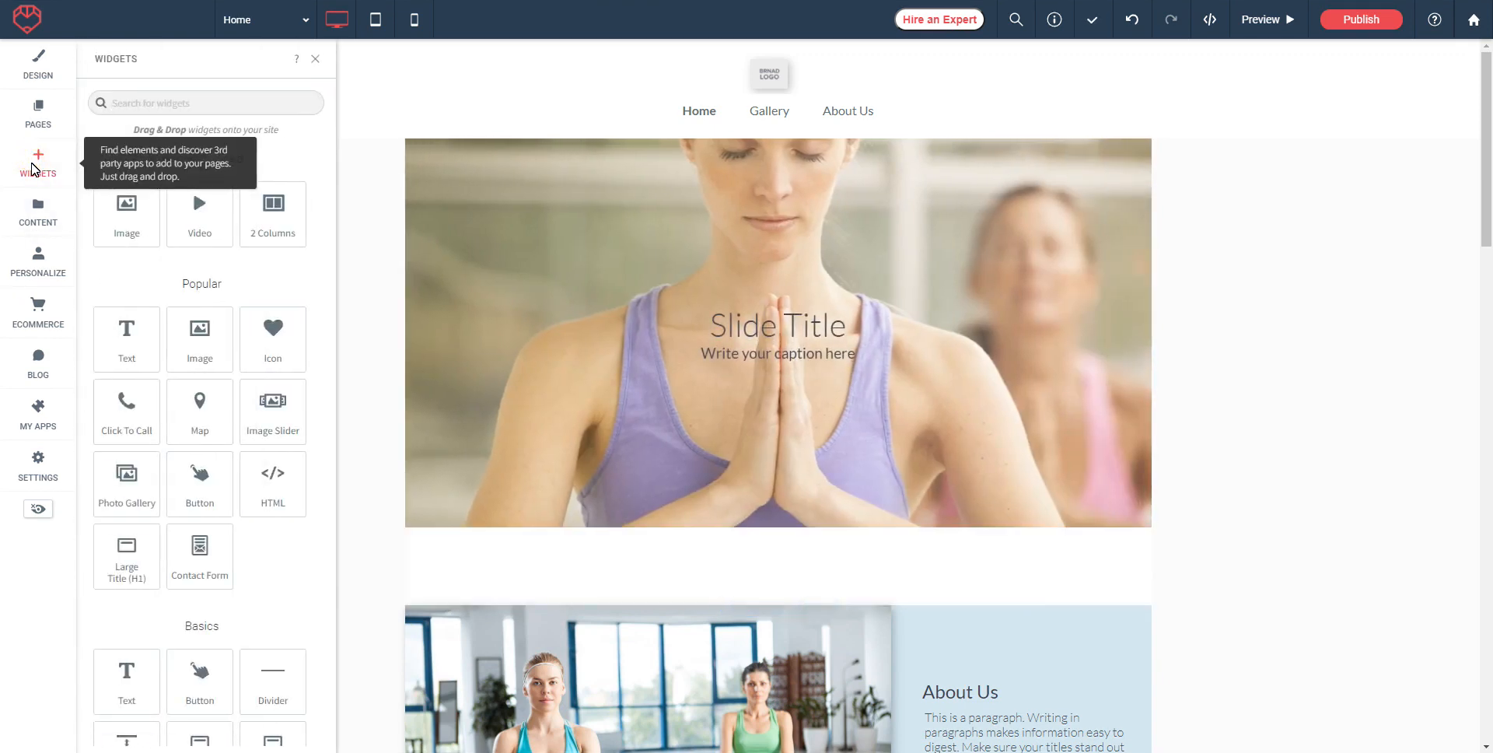
scroll(163, 271, "down", 10)
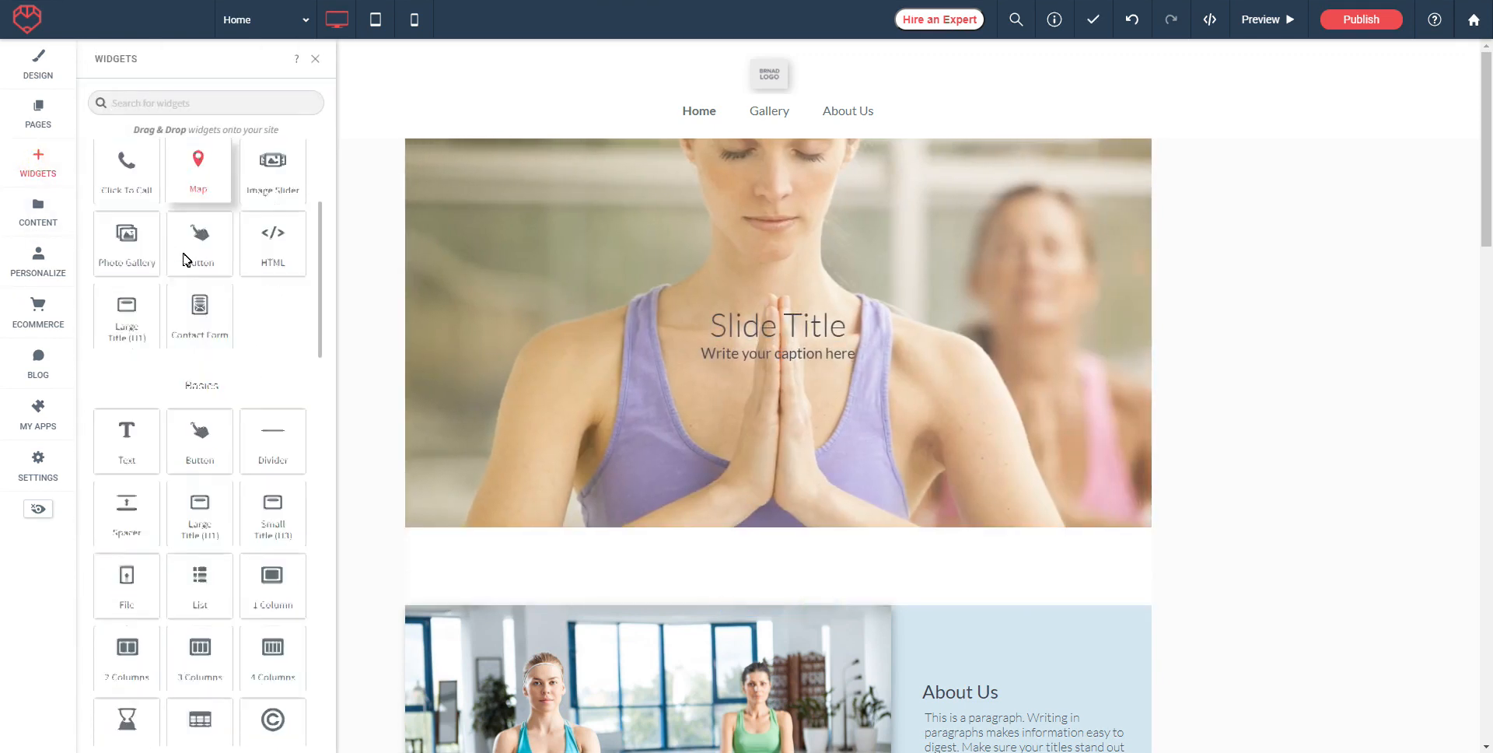
left_click_drag(200, 516, 739, 516)
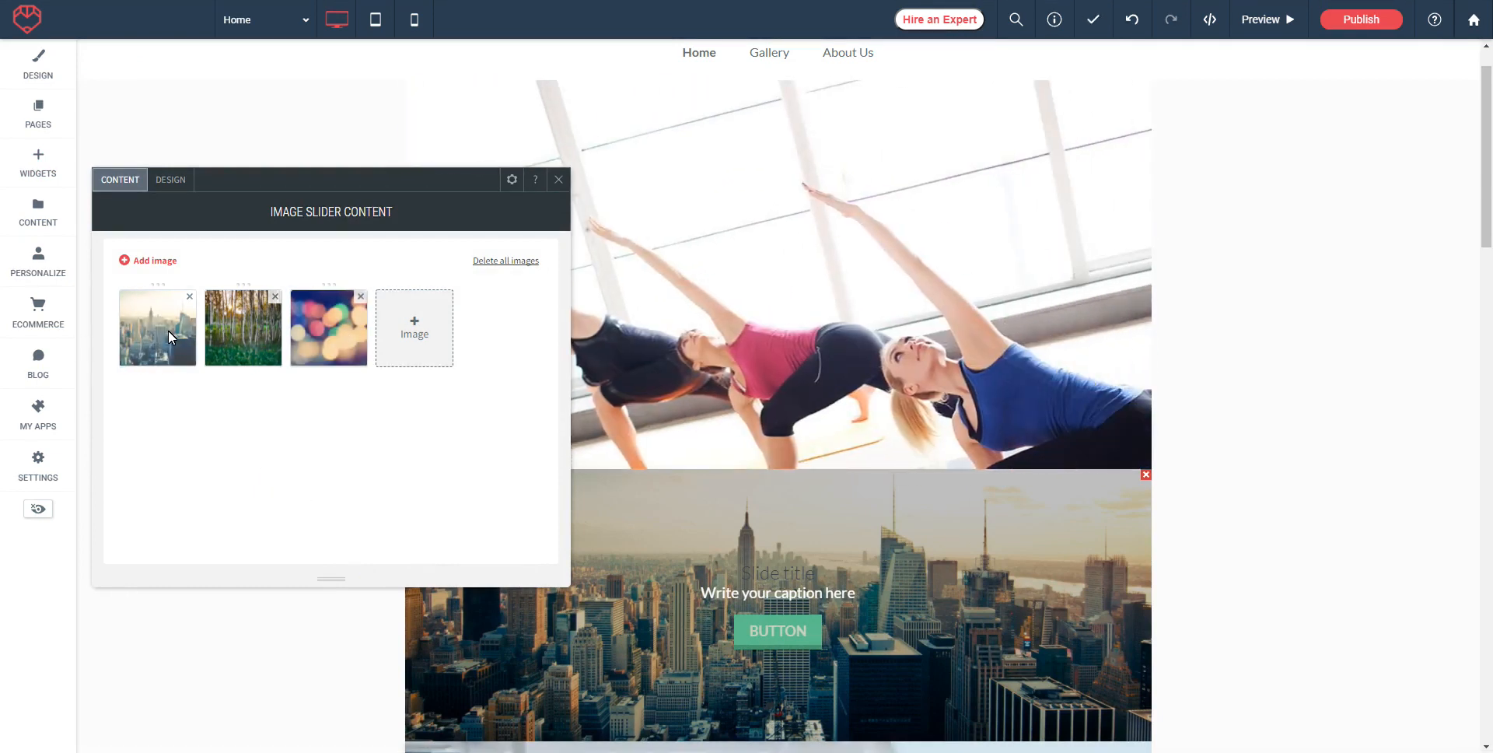
Add the site photo of women exercising in a bright studio to the new slider and page through its slides
left_click(418, 334)
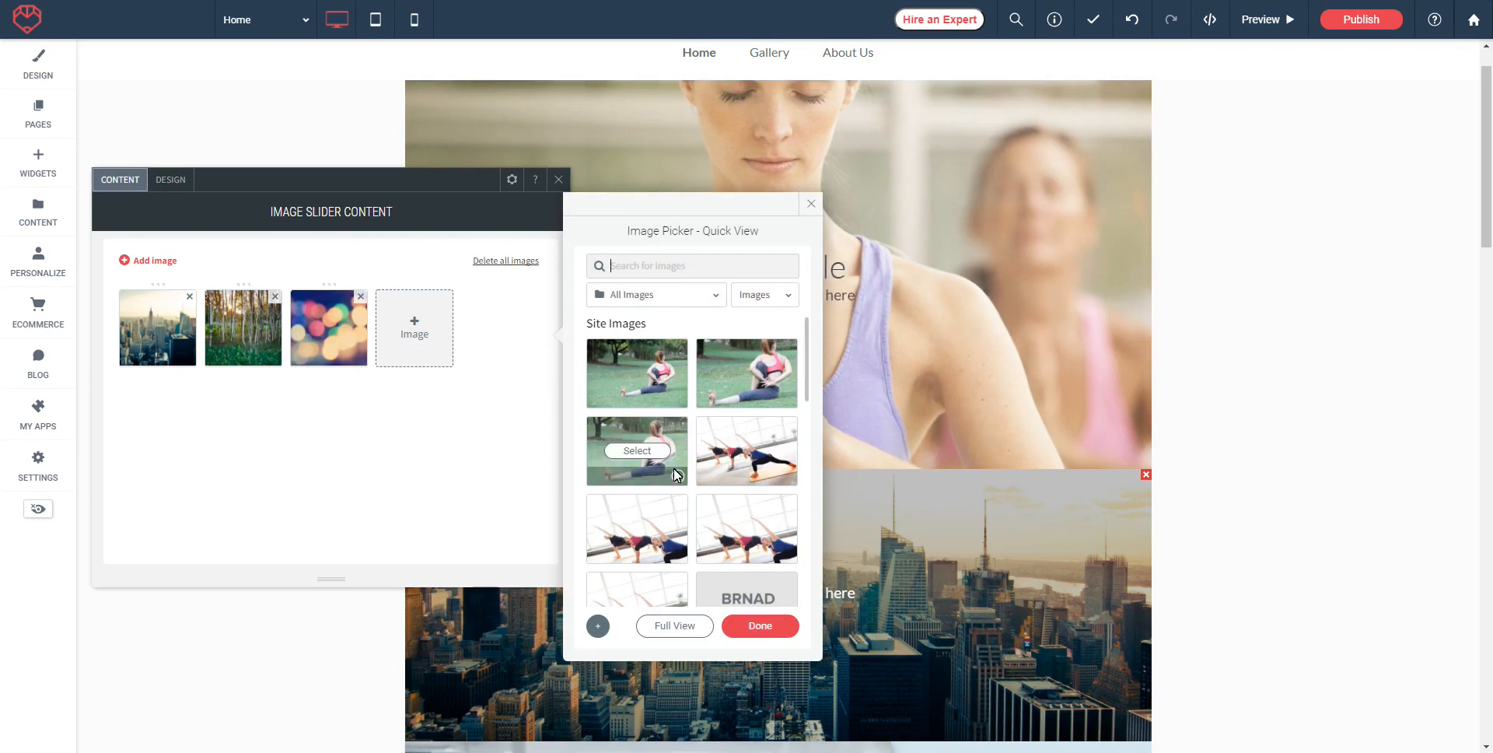
left_click(745, 451)
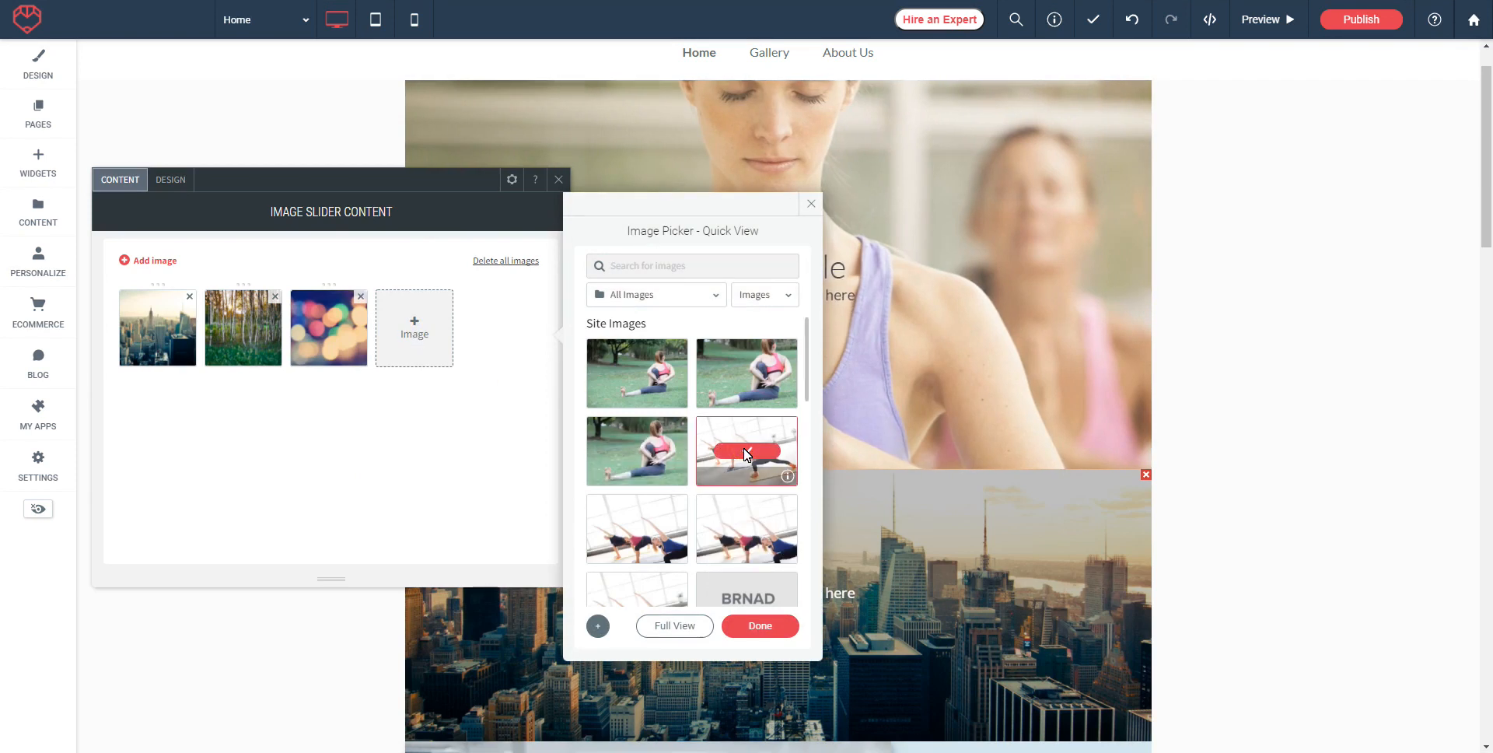
left_click(771, 628)
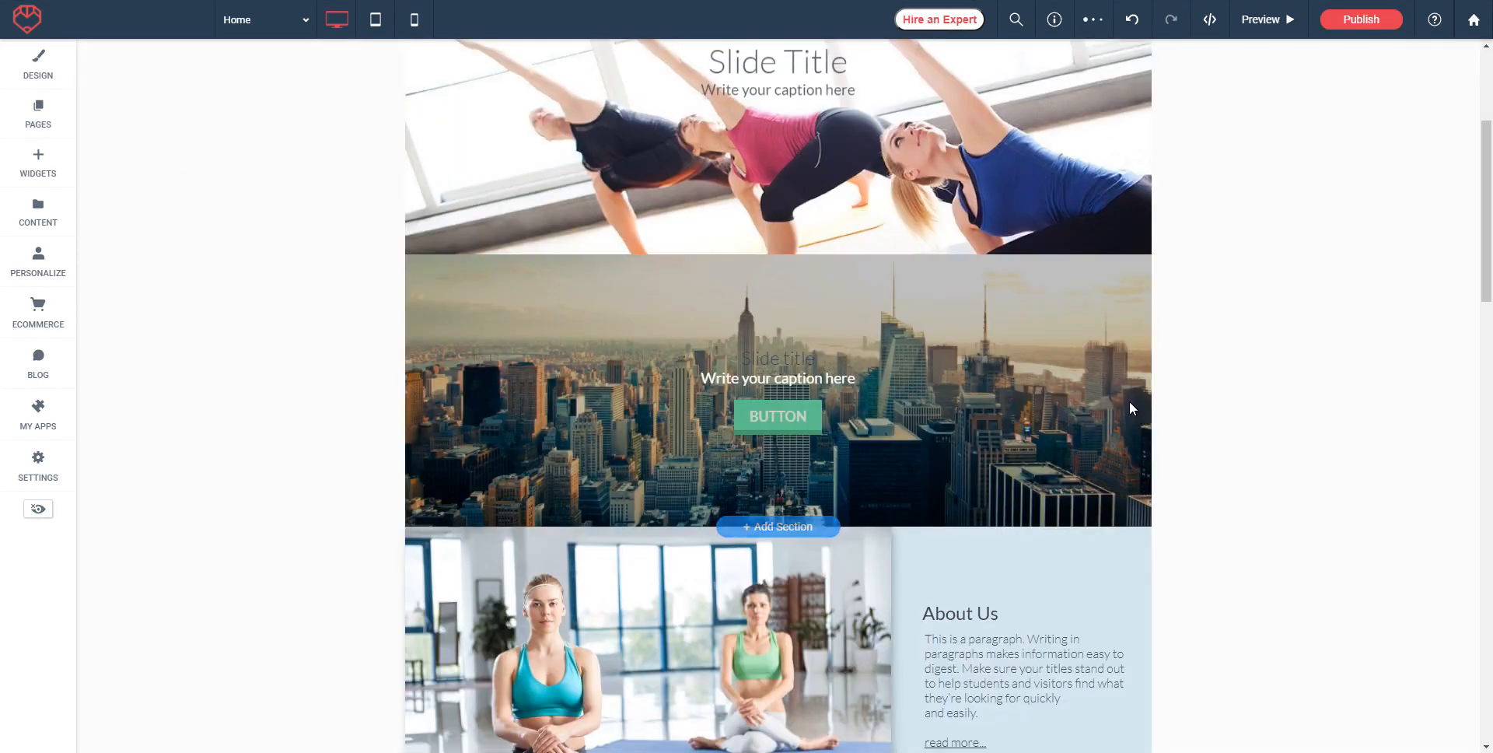
left_click(1131, 384)
left_click(1128, 385)
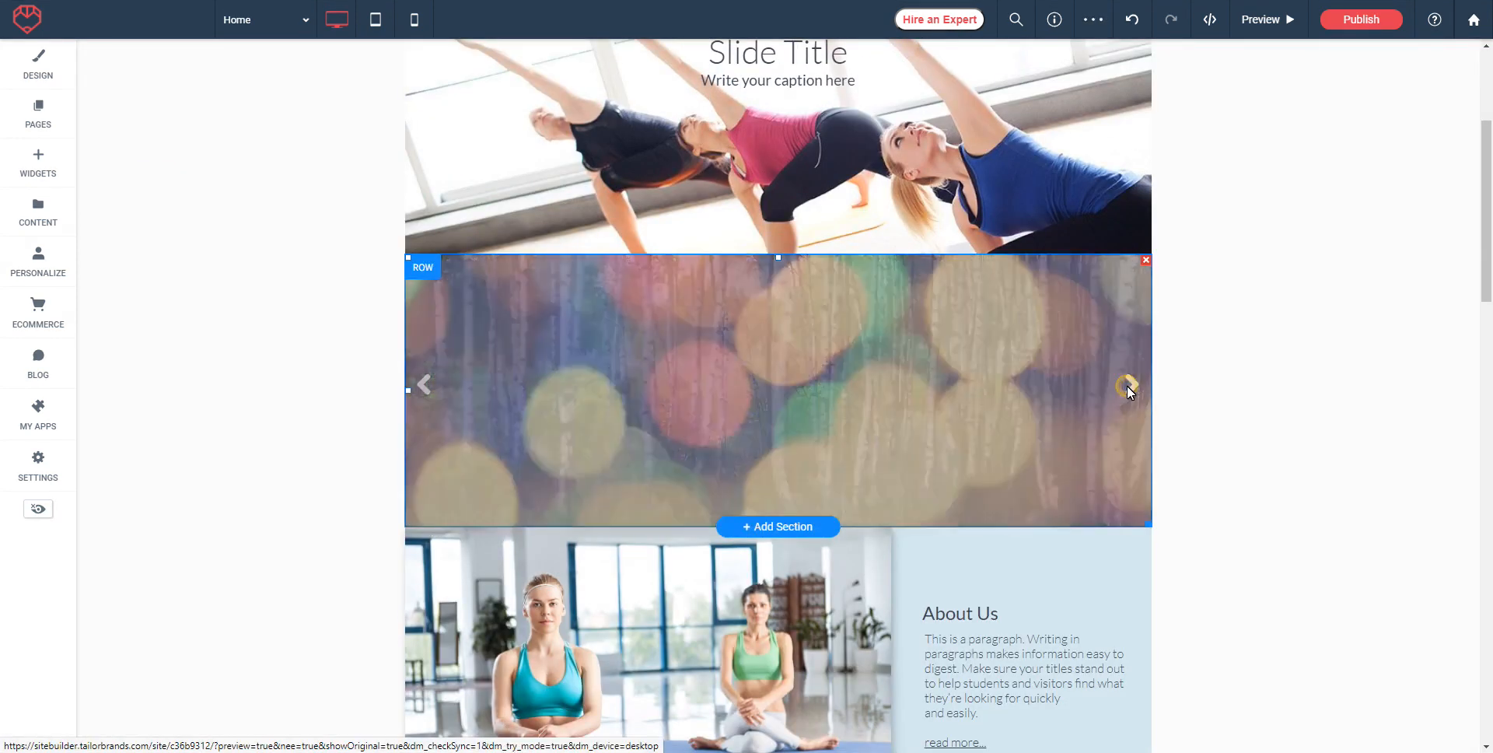
left_click(1128, 386)
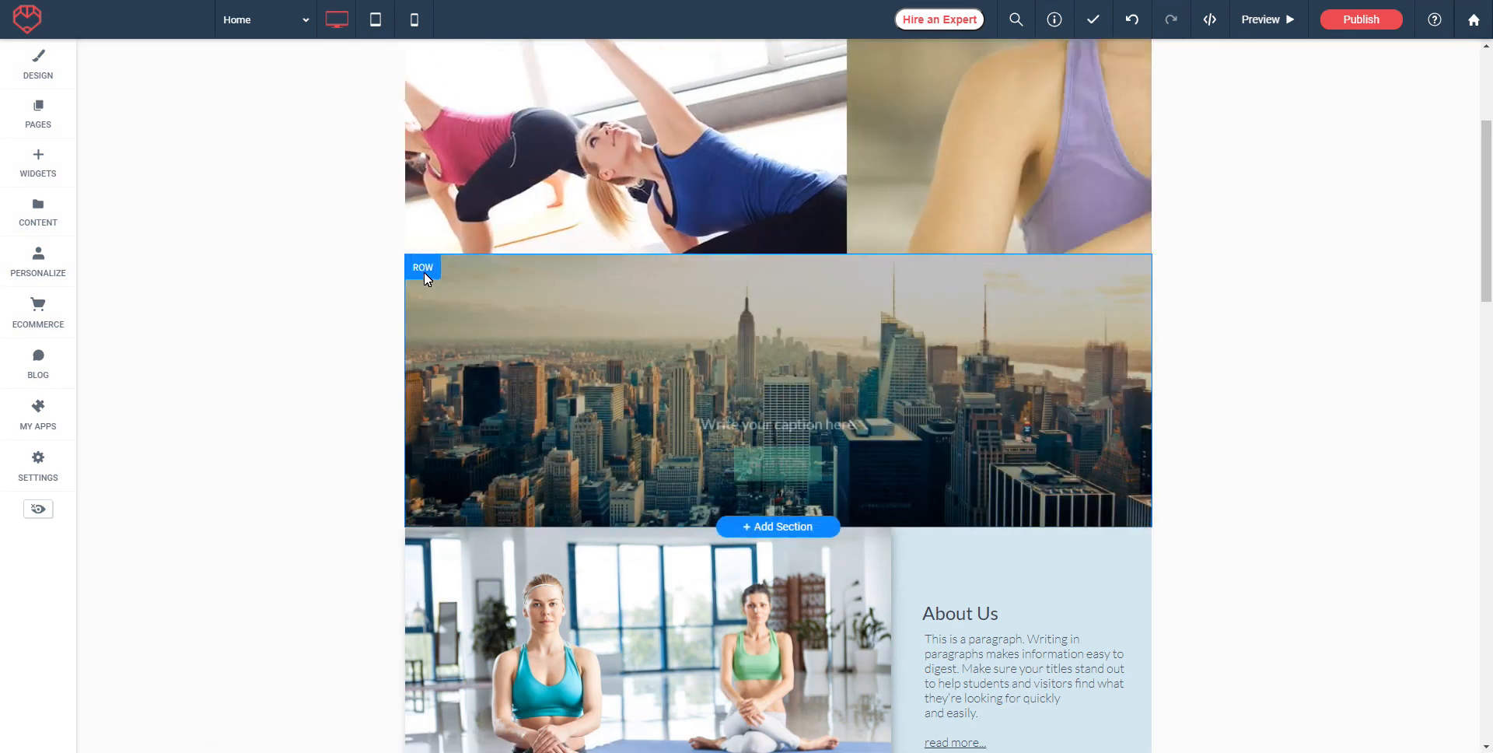
Replace the city skyline image in the new slider's first slide with the site image gallery_03-1200x685.jpg
left_click(514, 312)
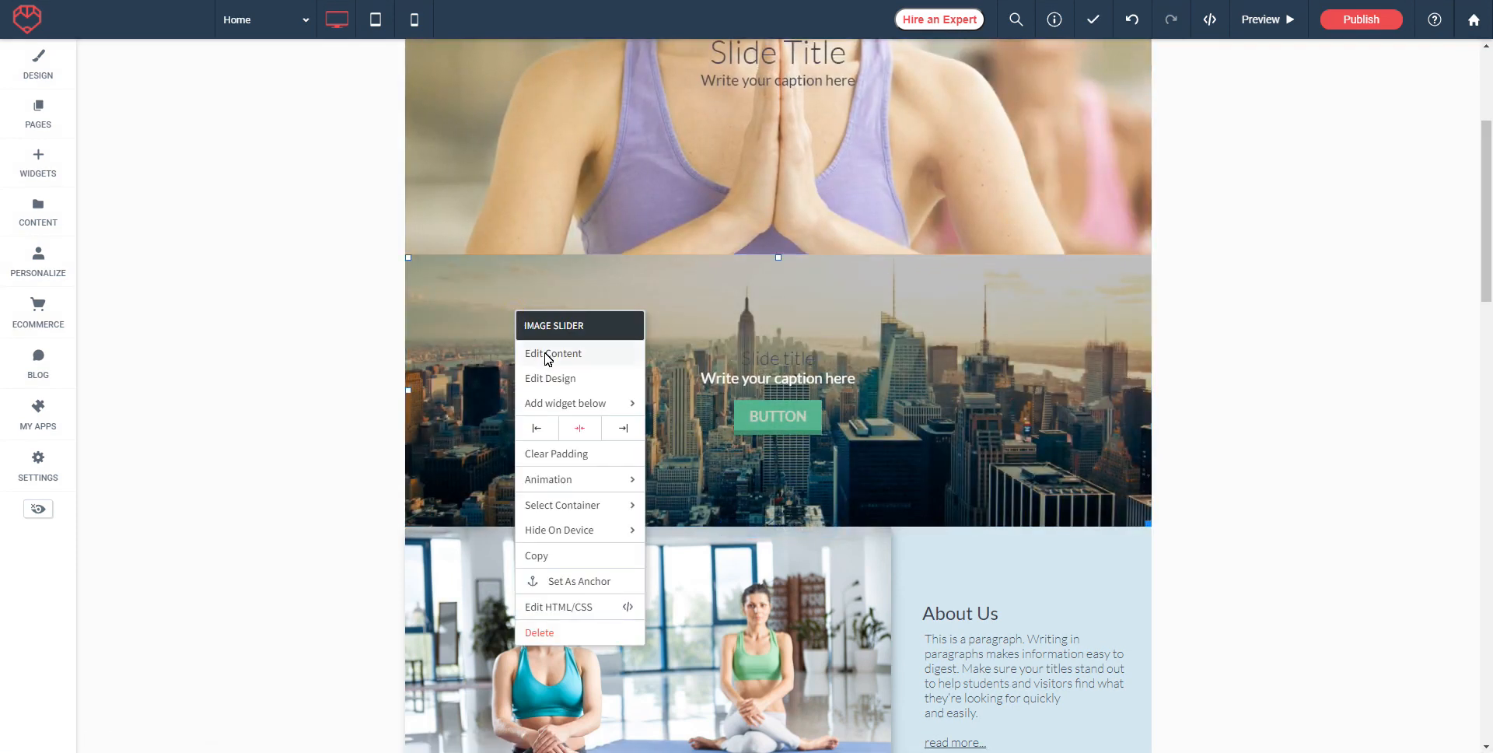
left_click(546, 354)
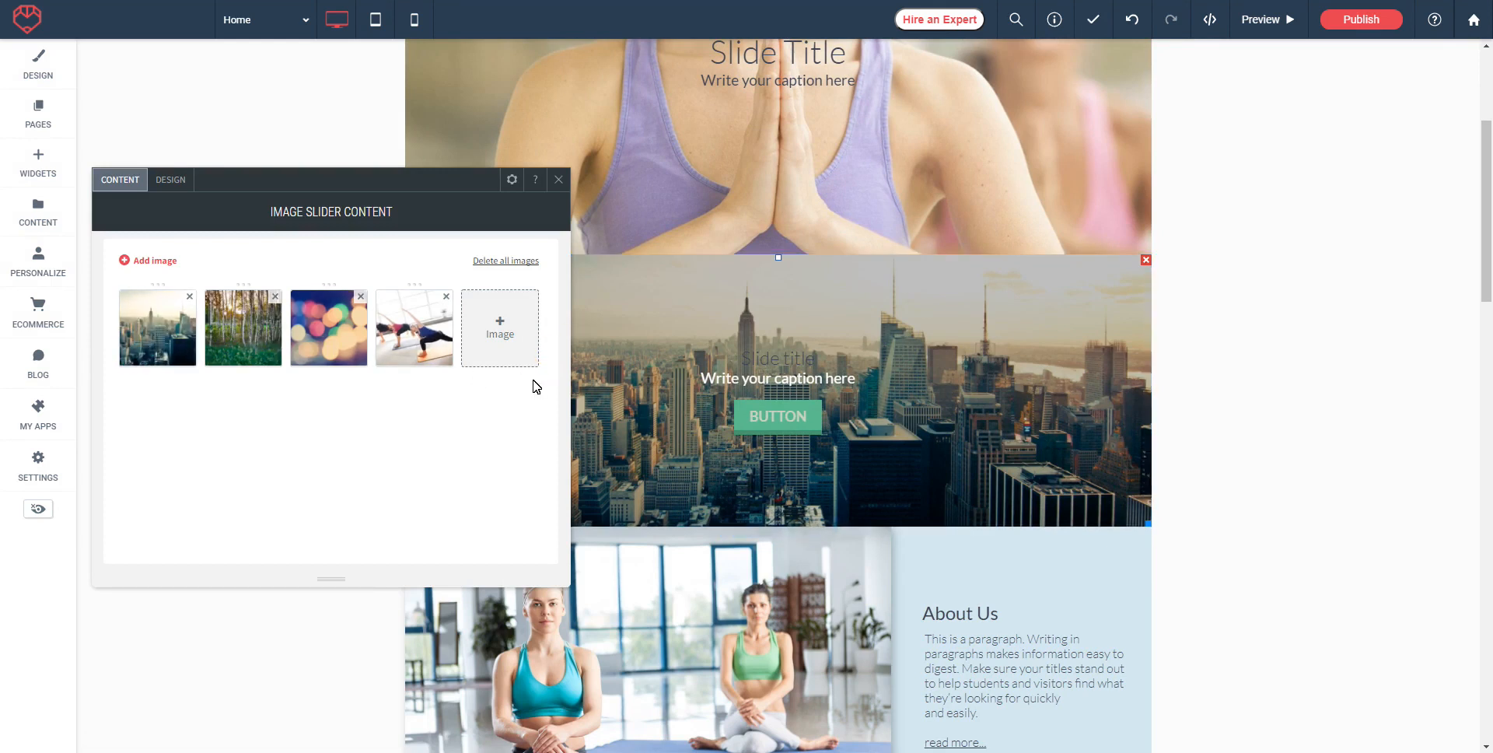
left_click(167, 333)
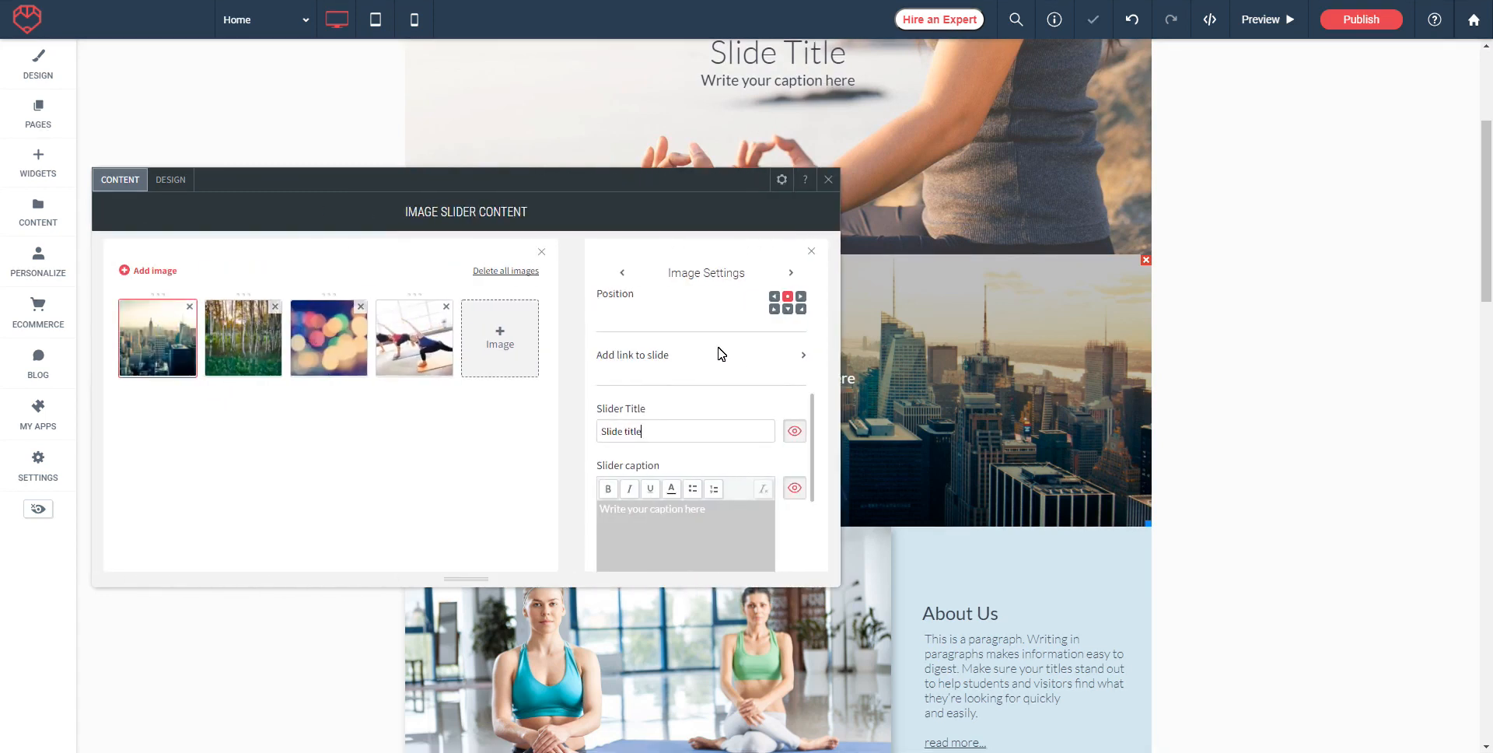
scroll(698, 390, "up", 3)
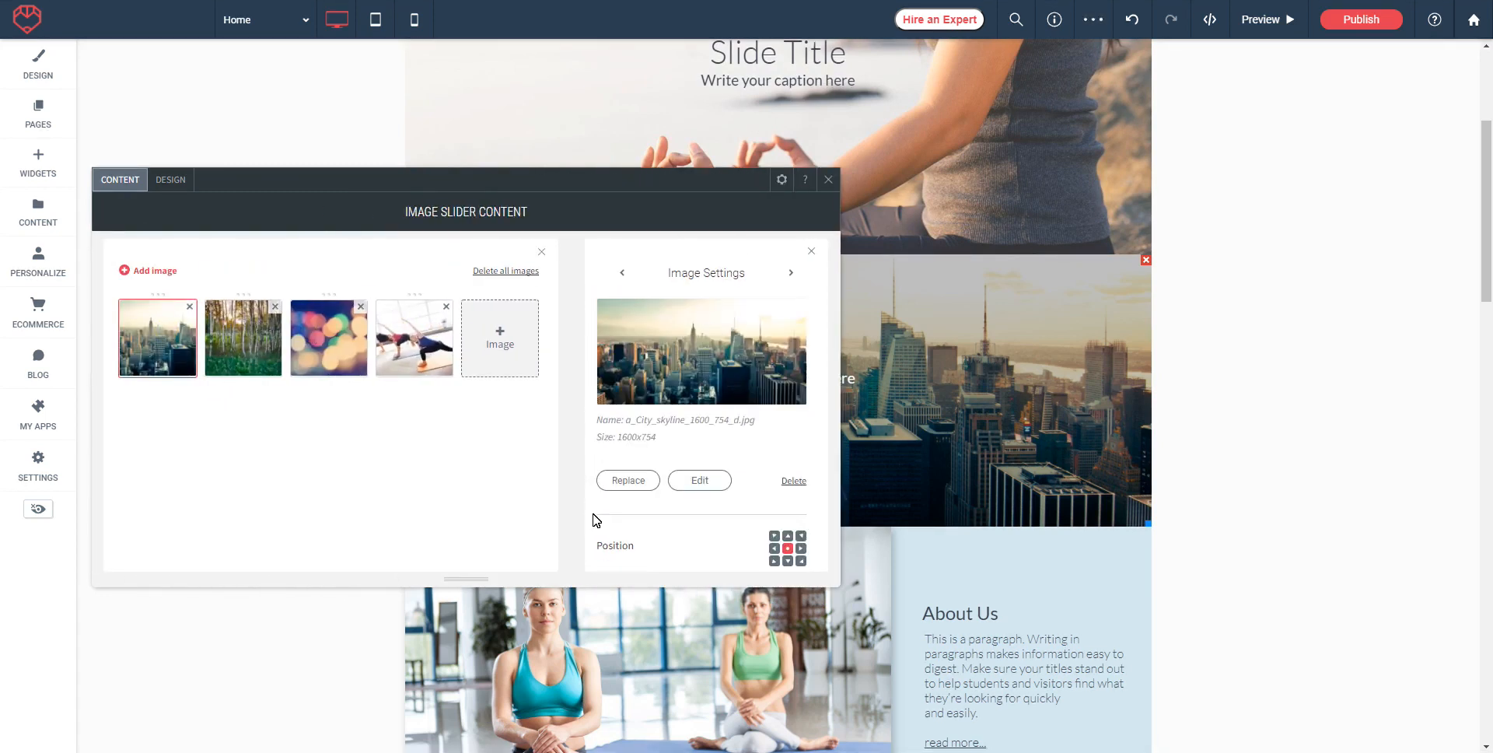
left_click(627, 481)
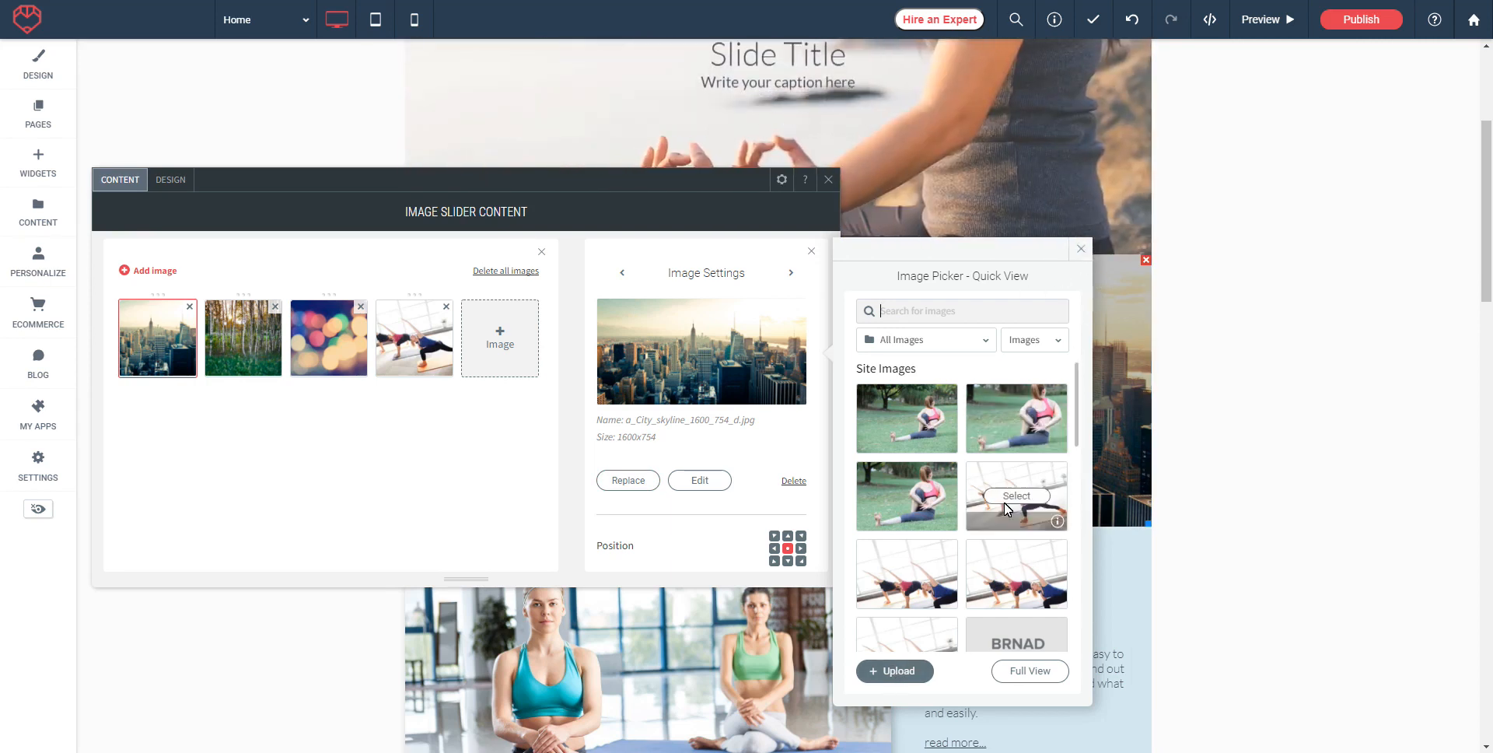
scroll(1011, 529, "down", 3)
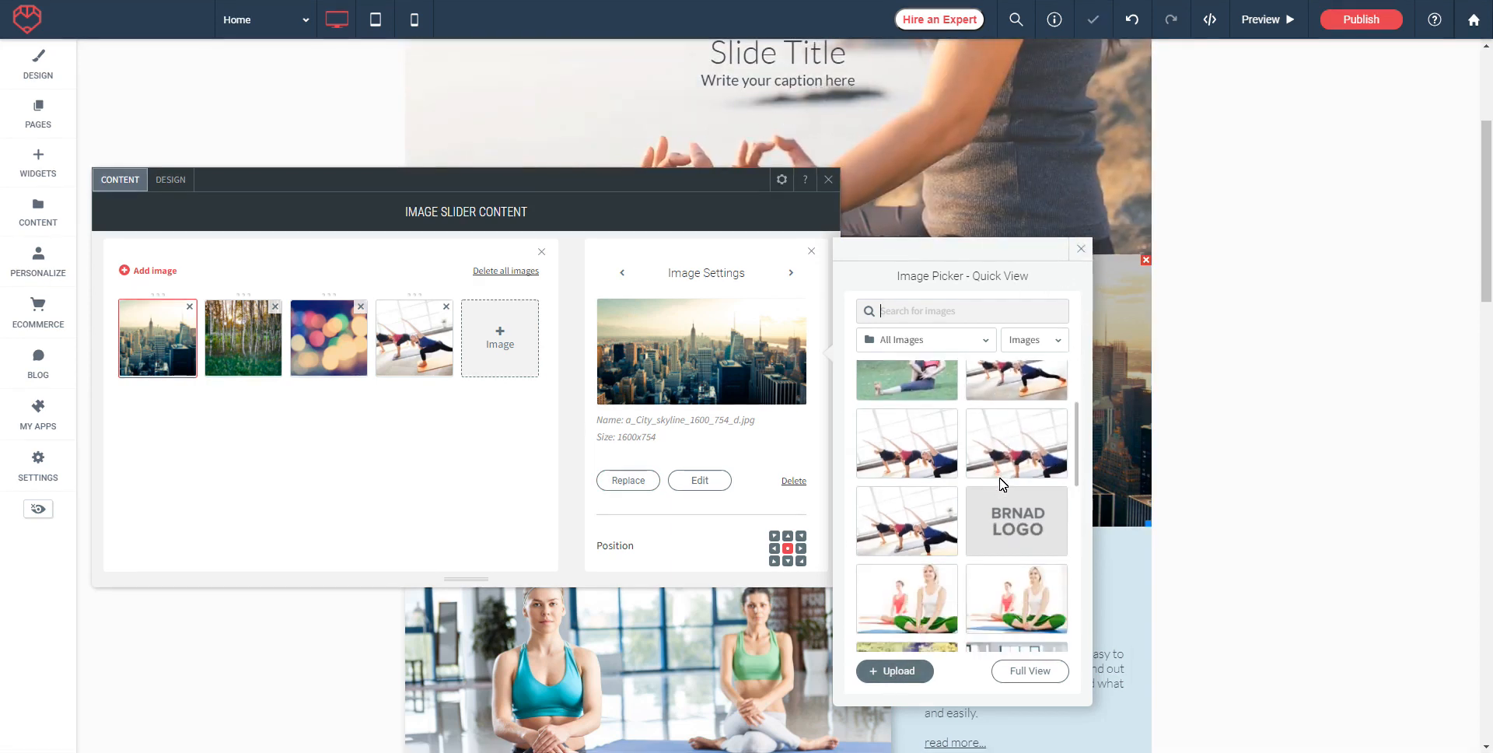
scroll(1011, 537, "down", 1)
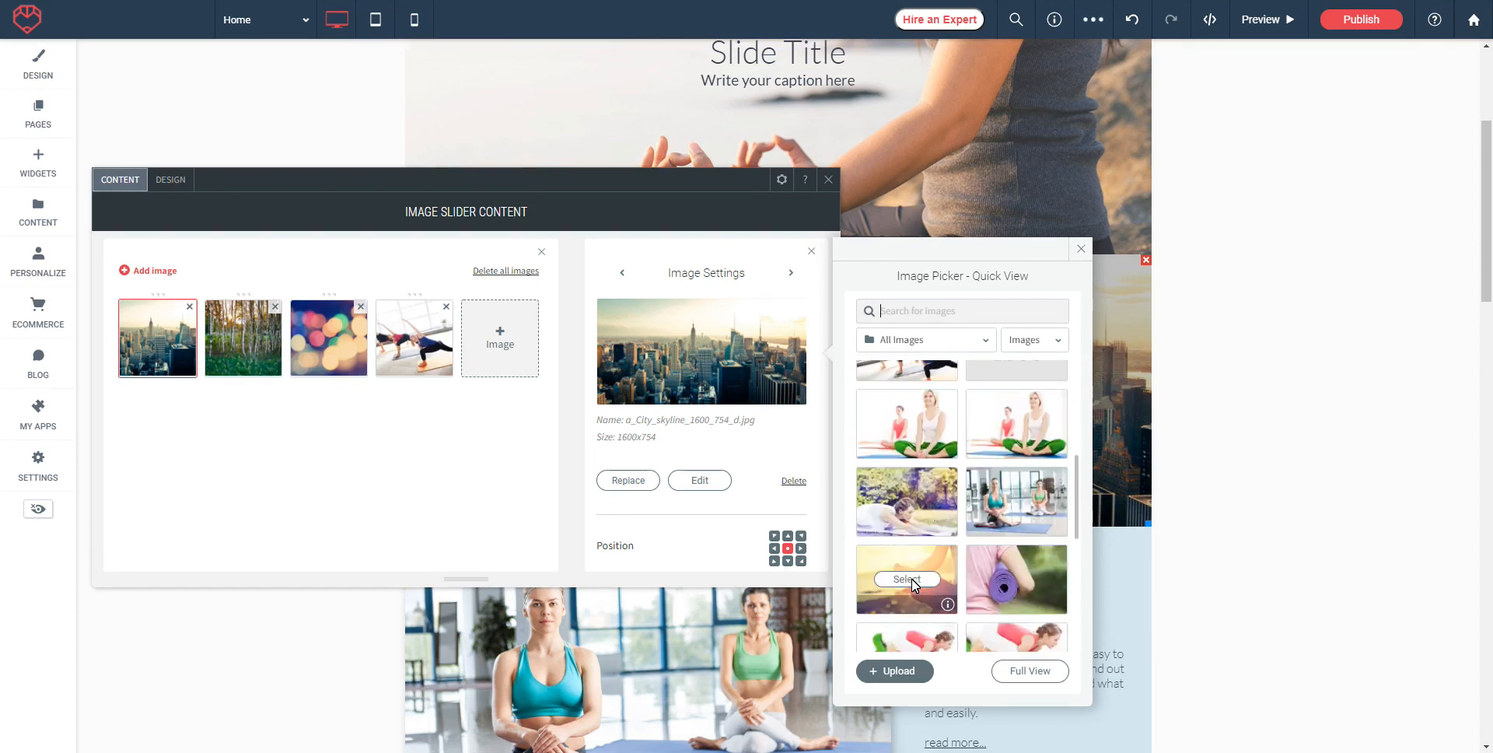
left_click(908, 579)
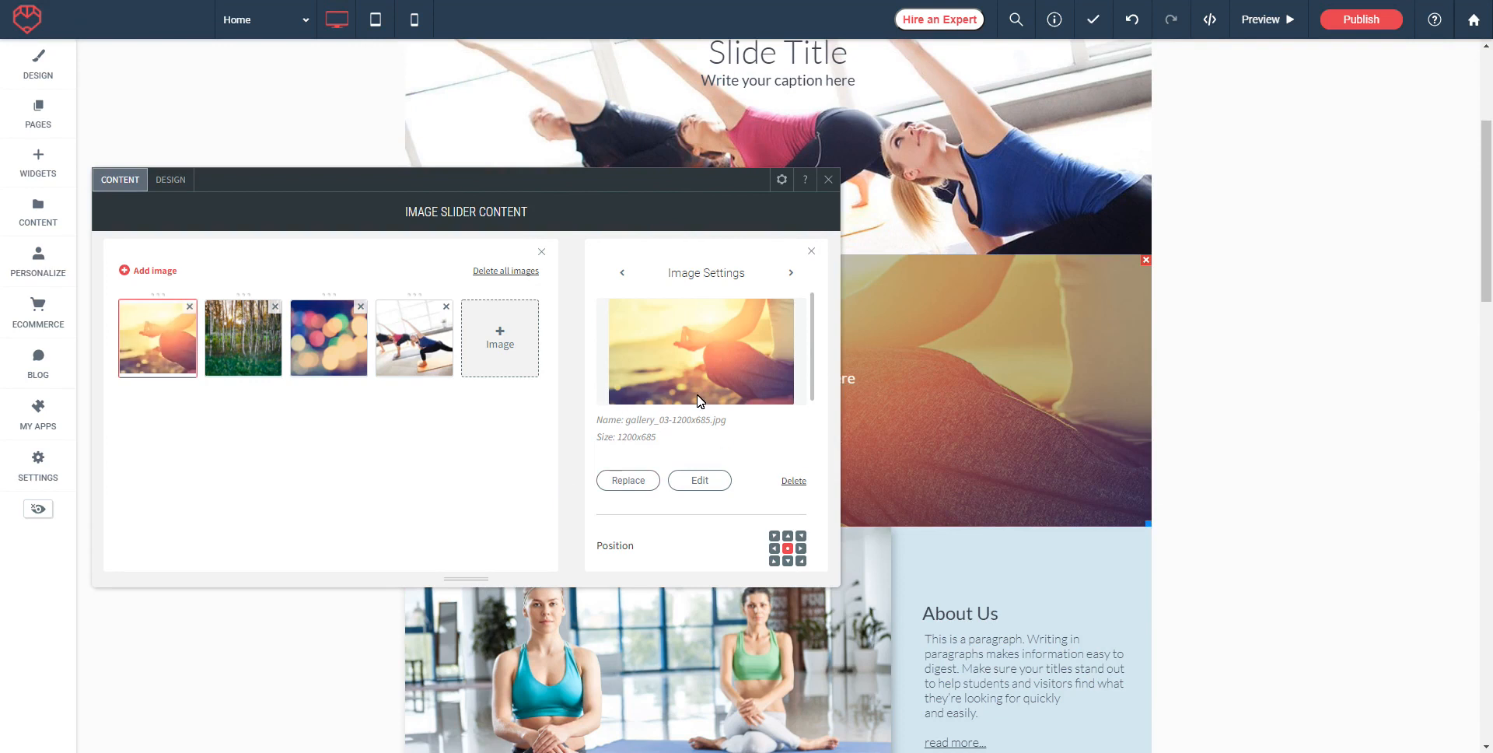
Link the first slide to the existing Home page and review its title and caption settings
scroll(698, 400, "down", 2)
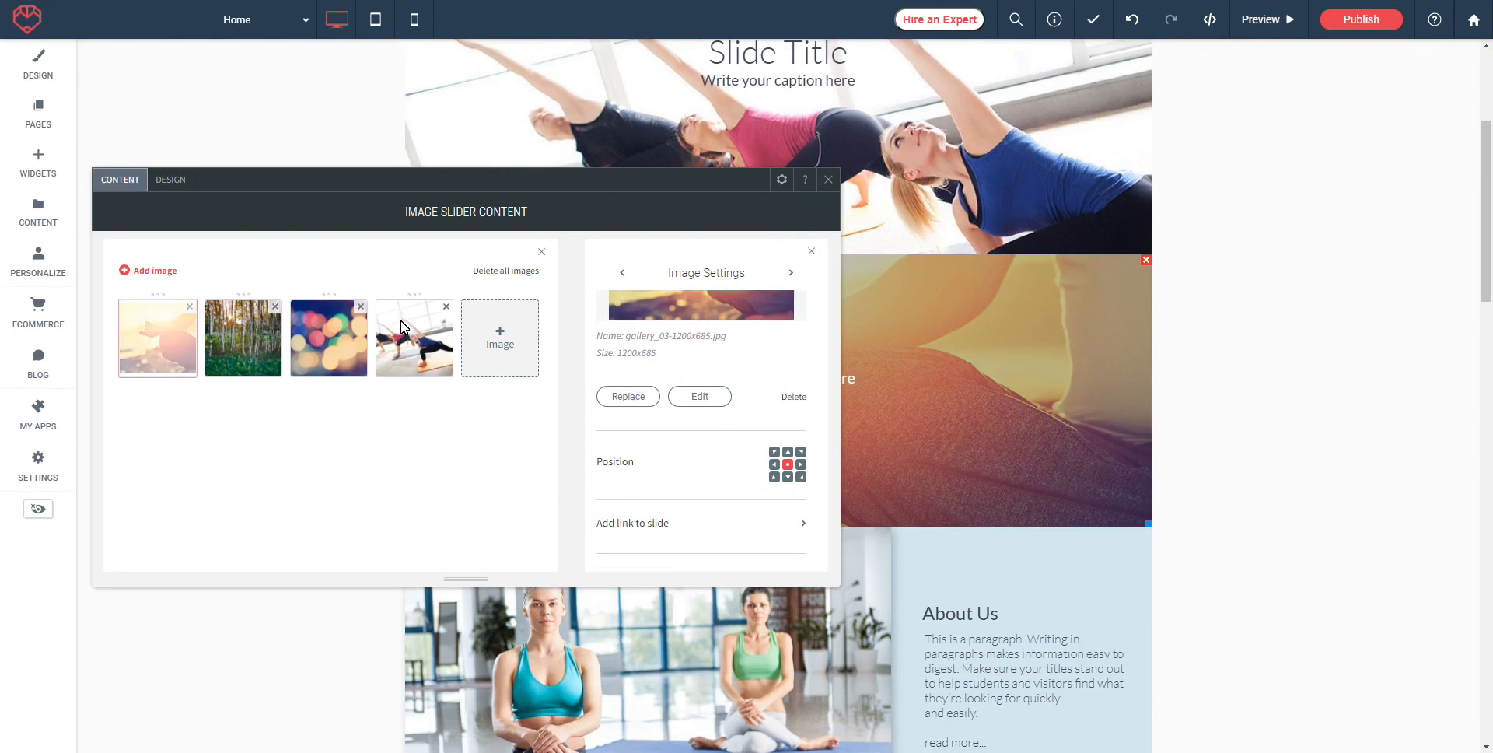
scroll(715, 424, "down", 2)
scroll(659, 465, "up", 2)
scroll(672, 446, "down", 1)
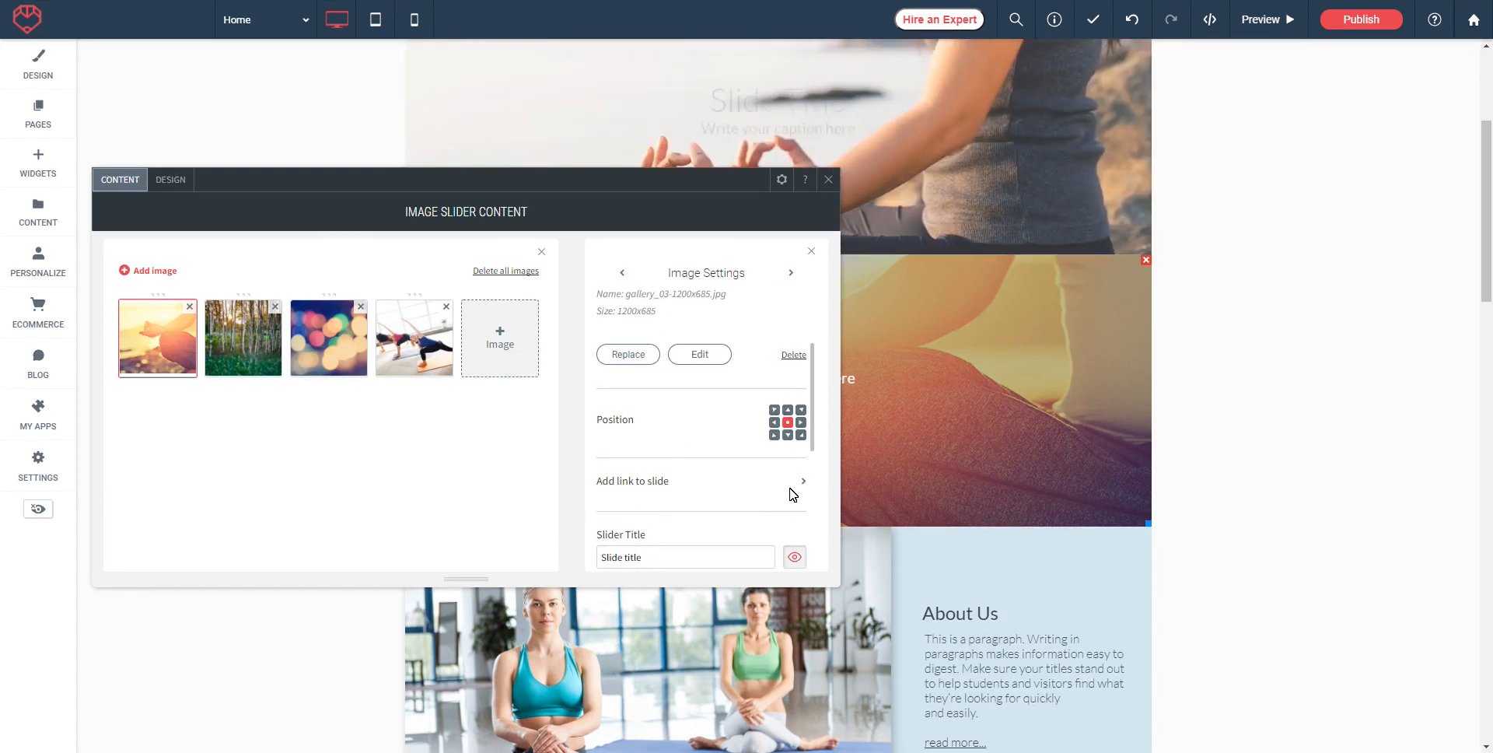
left_click(802, 484)
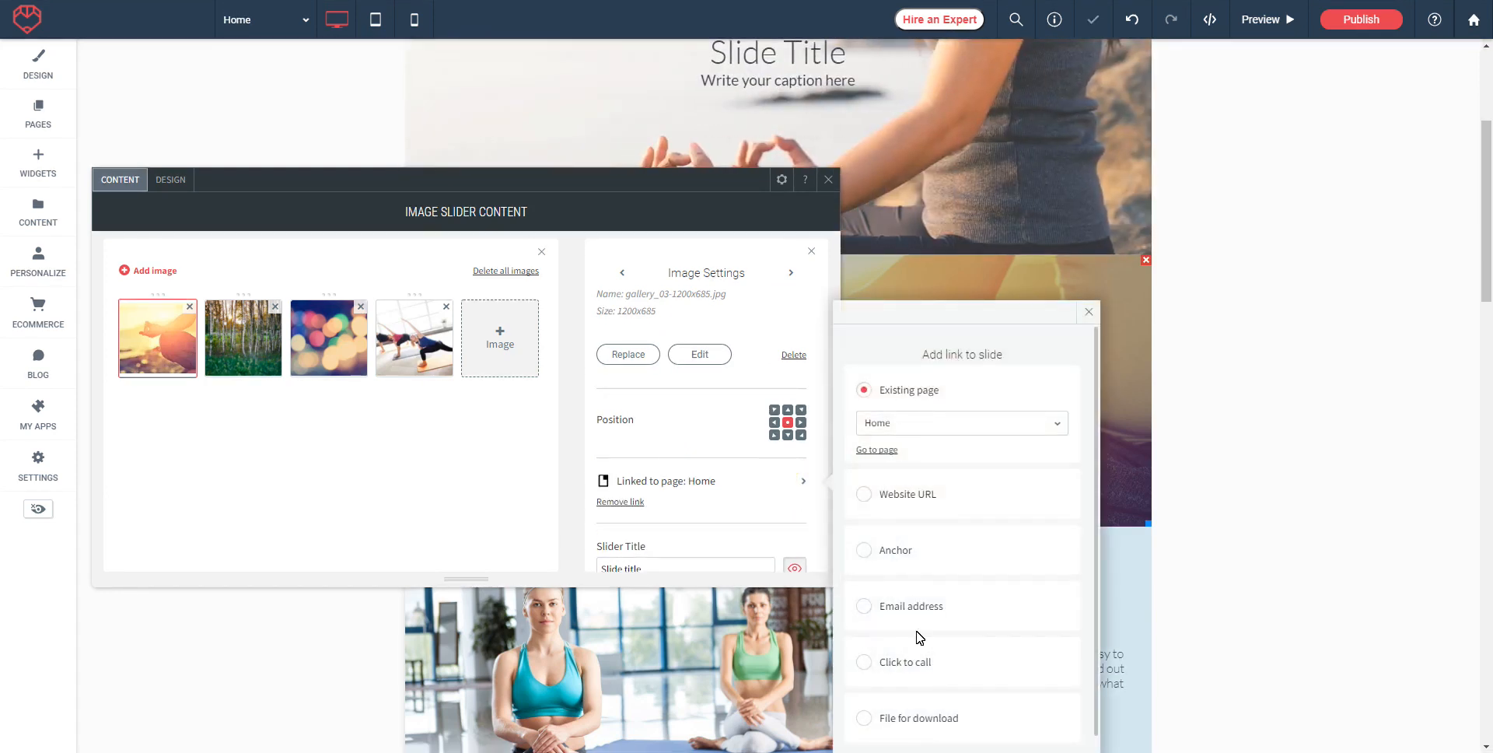
scroll(734, 460, "down", 3)
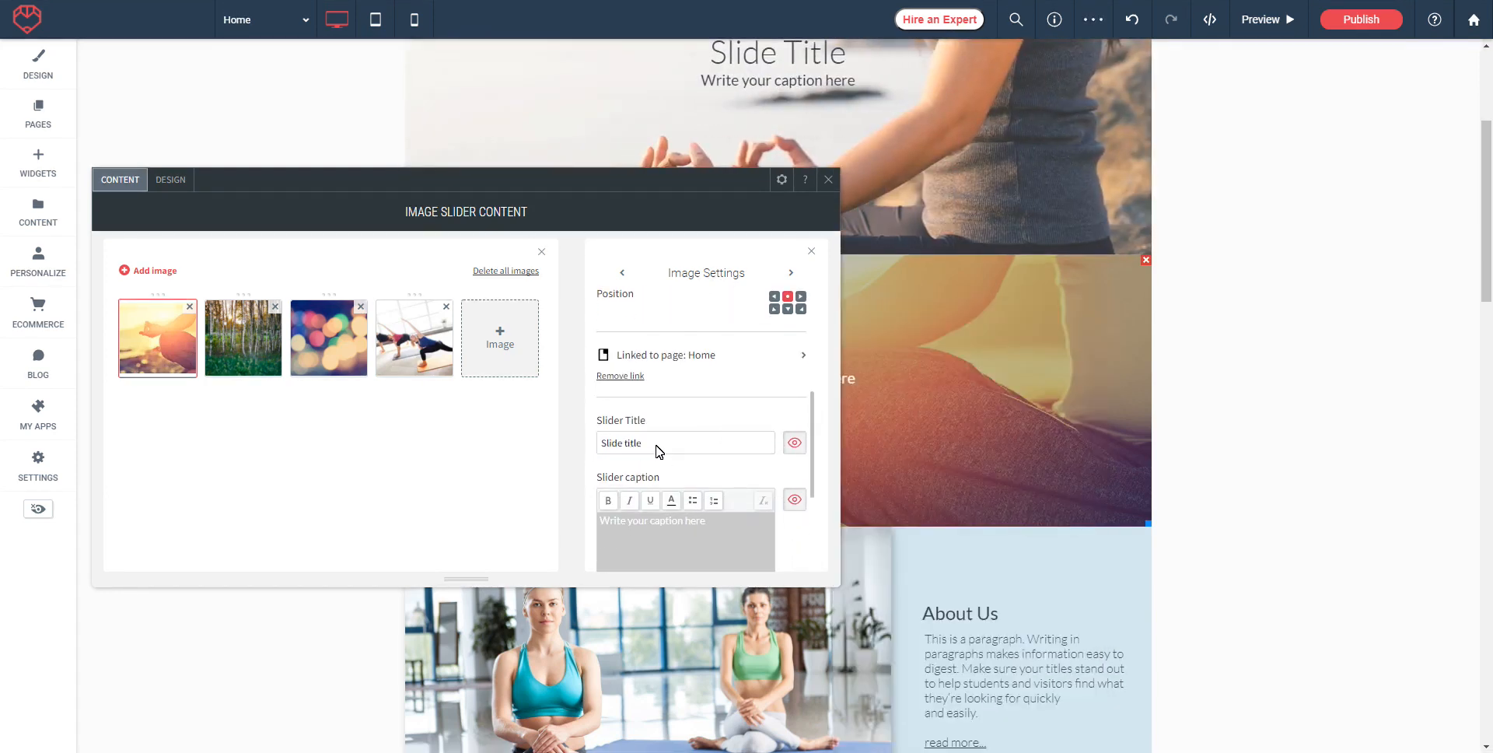
scroll(668, 560, "down", 1)
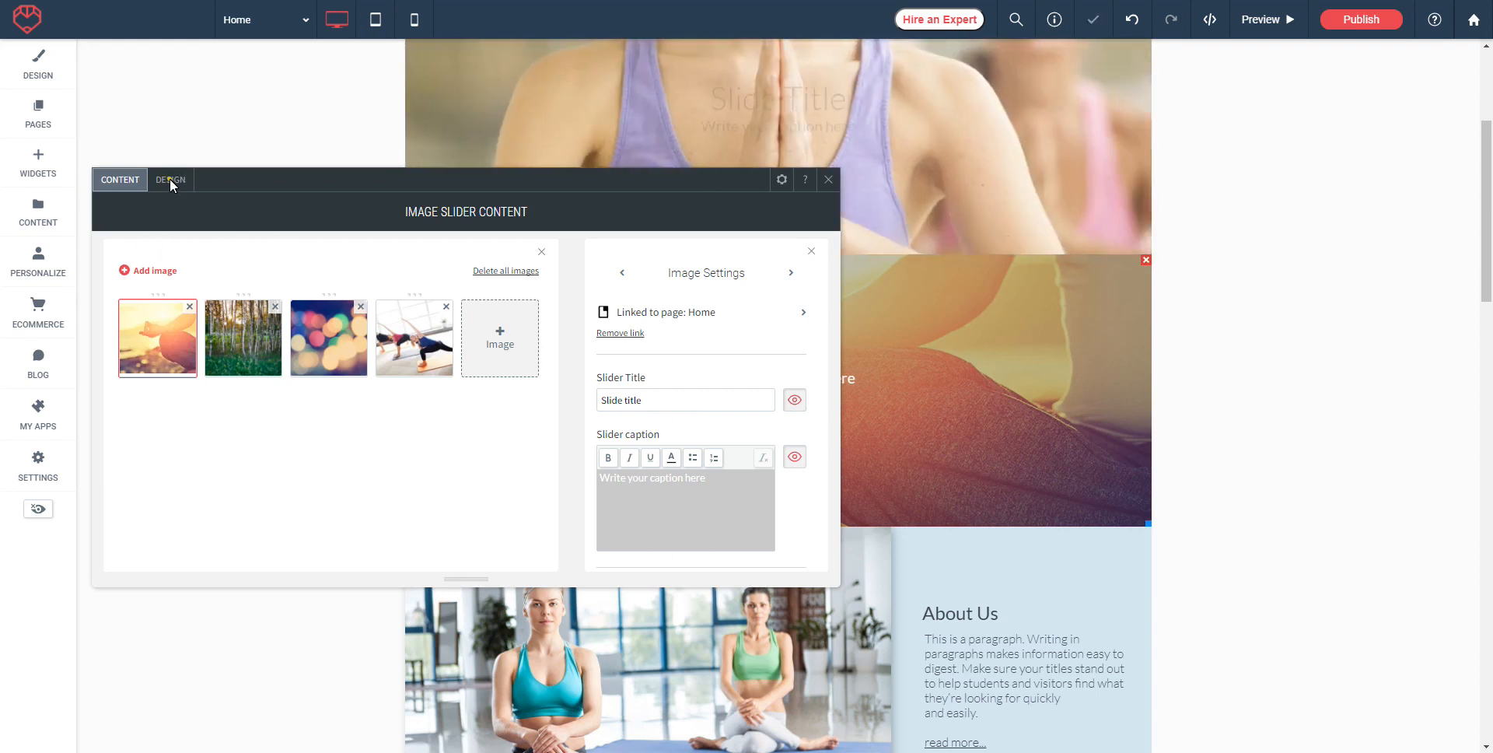
Try the bottom-caption and image-only layouts on the new slider and restore the layout with centred title, caption and button
left_click(170, 180)
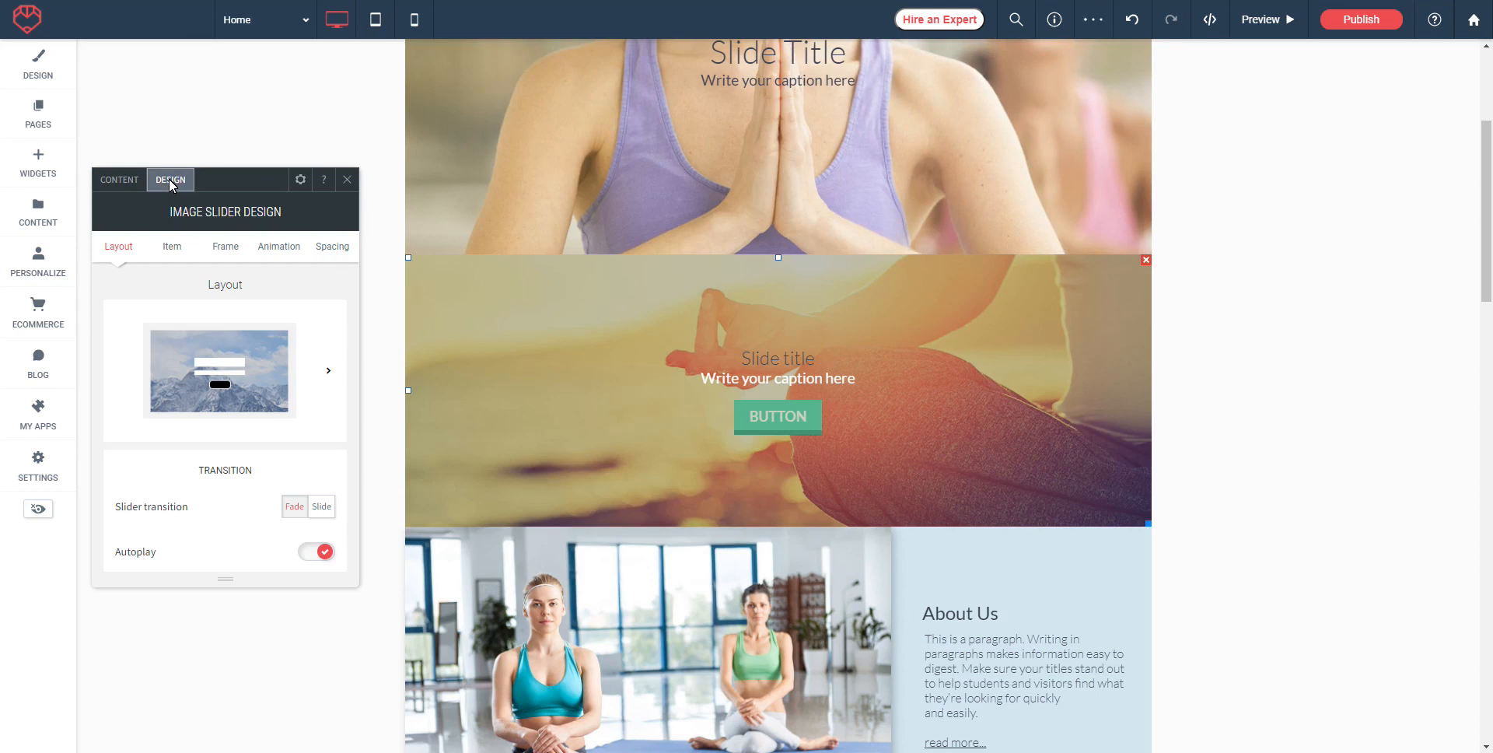
left_click(328, 374)
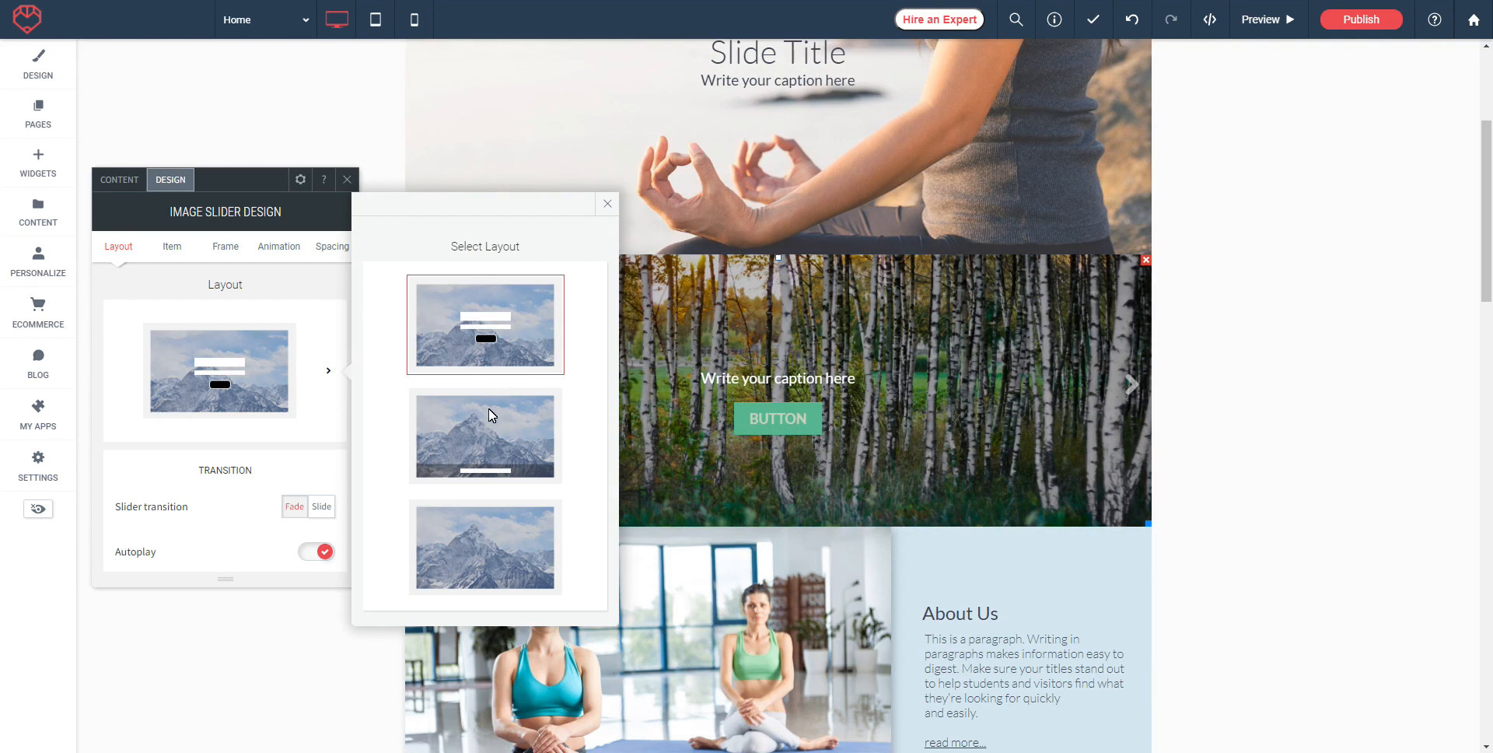
left_click(481, 436)
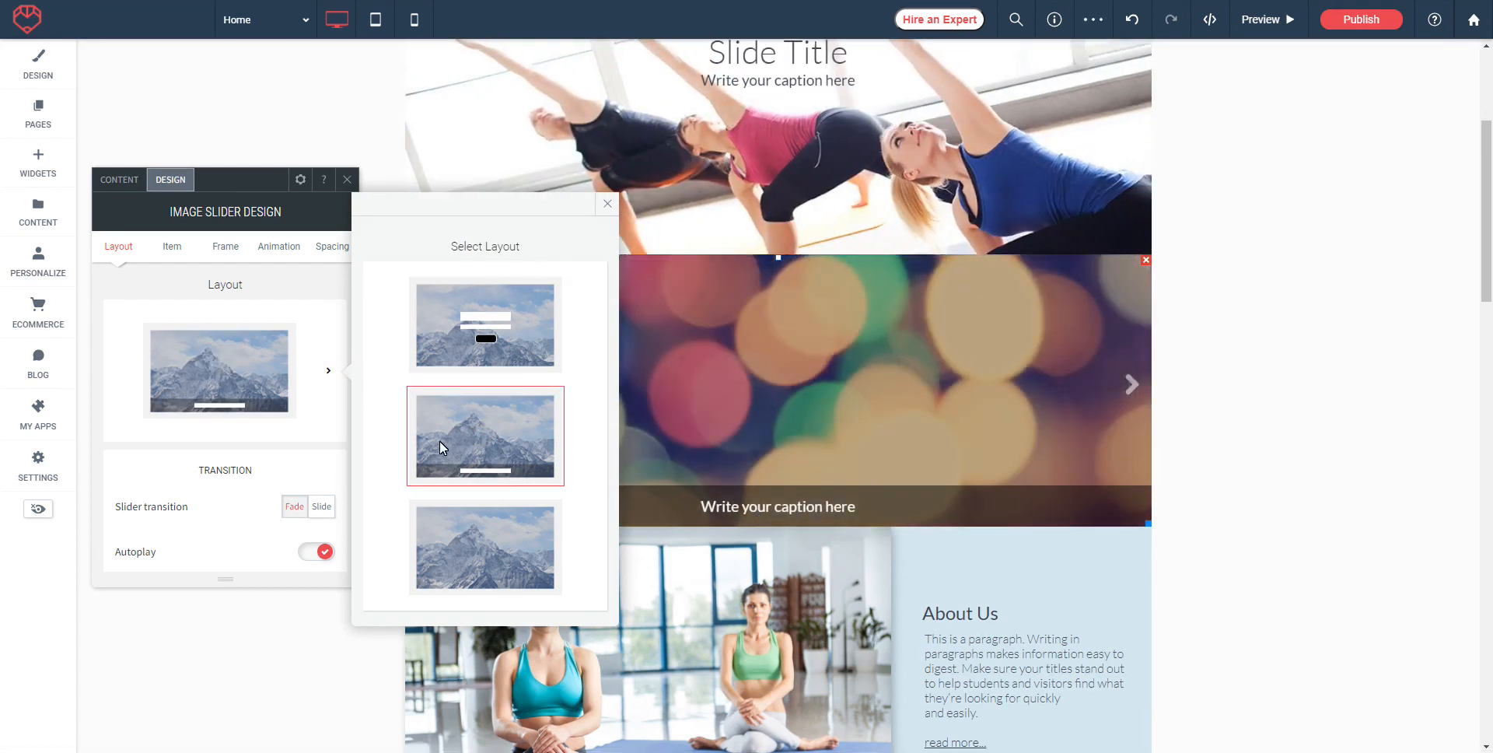
left_click(513, 557)
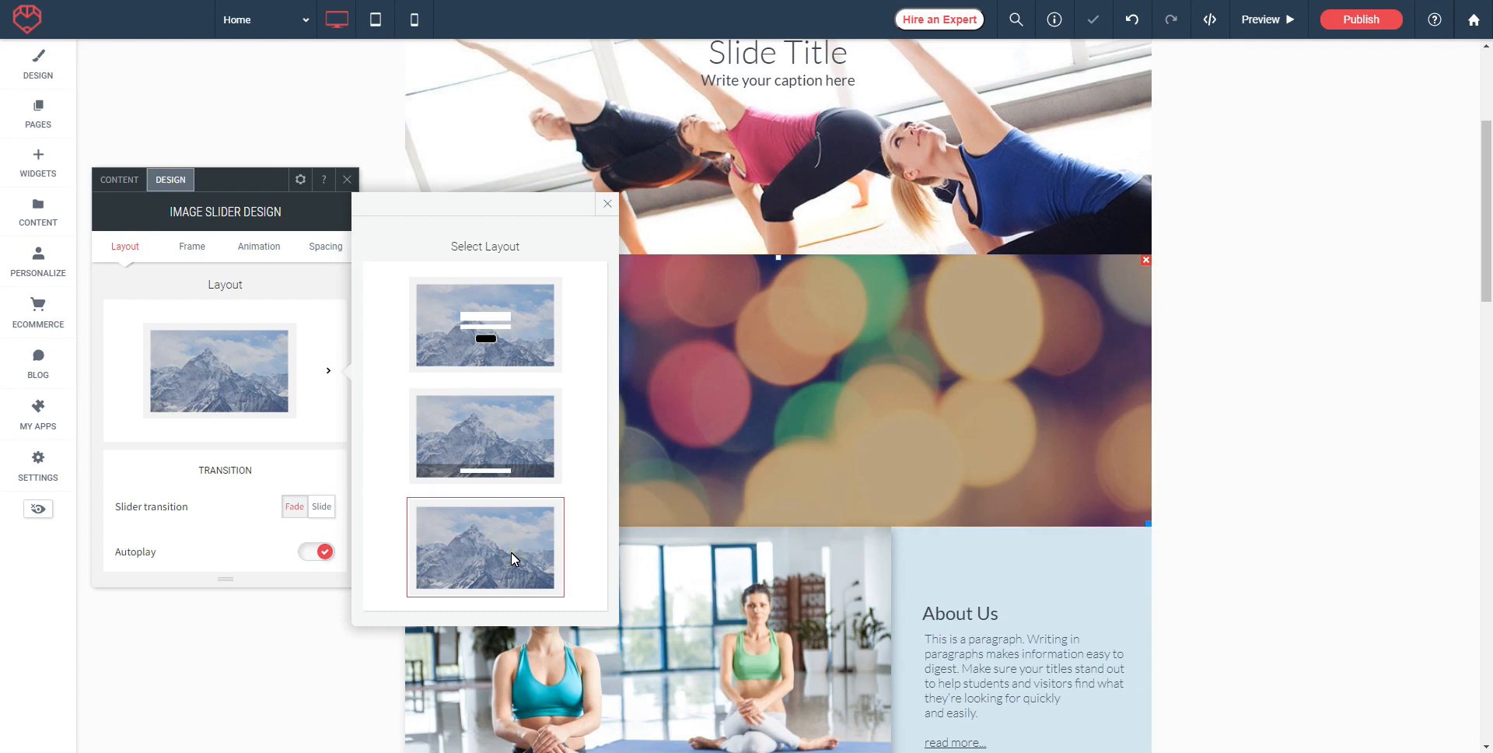
left_click(519, 334)
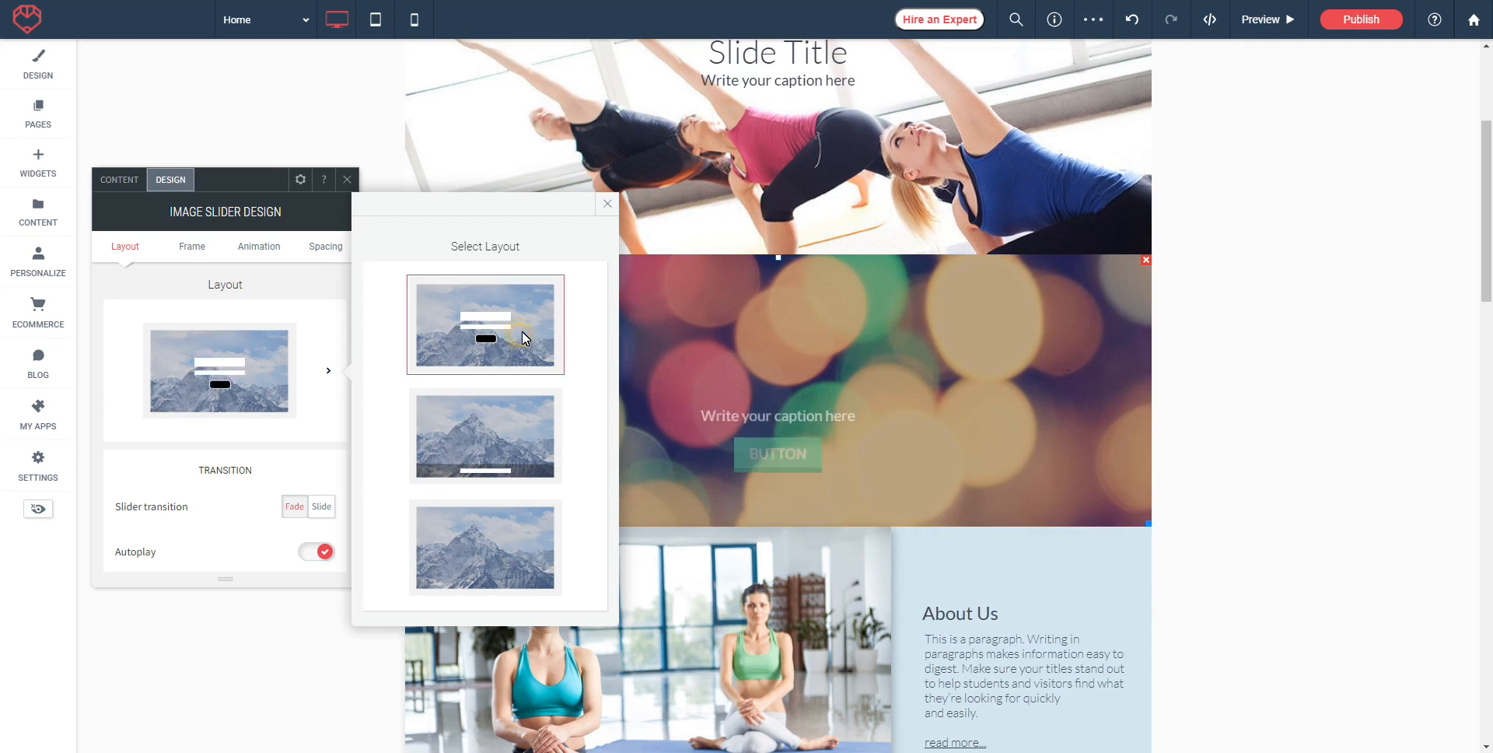
Try the Slide transition on the new slider and restore the Fade transition
left_click(280, 333)
scroll(151, 410, "down", 2)
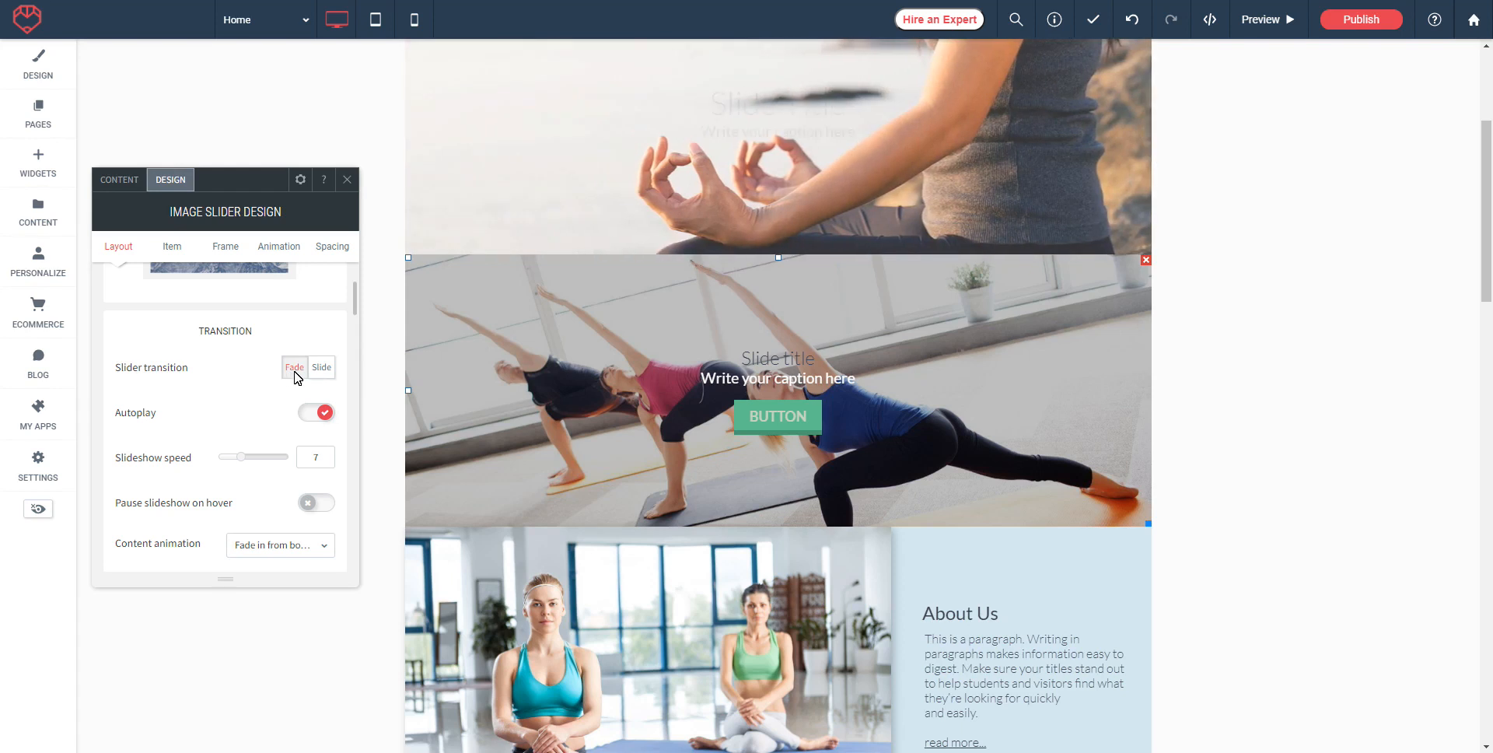
left_click(322, 373)
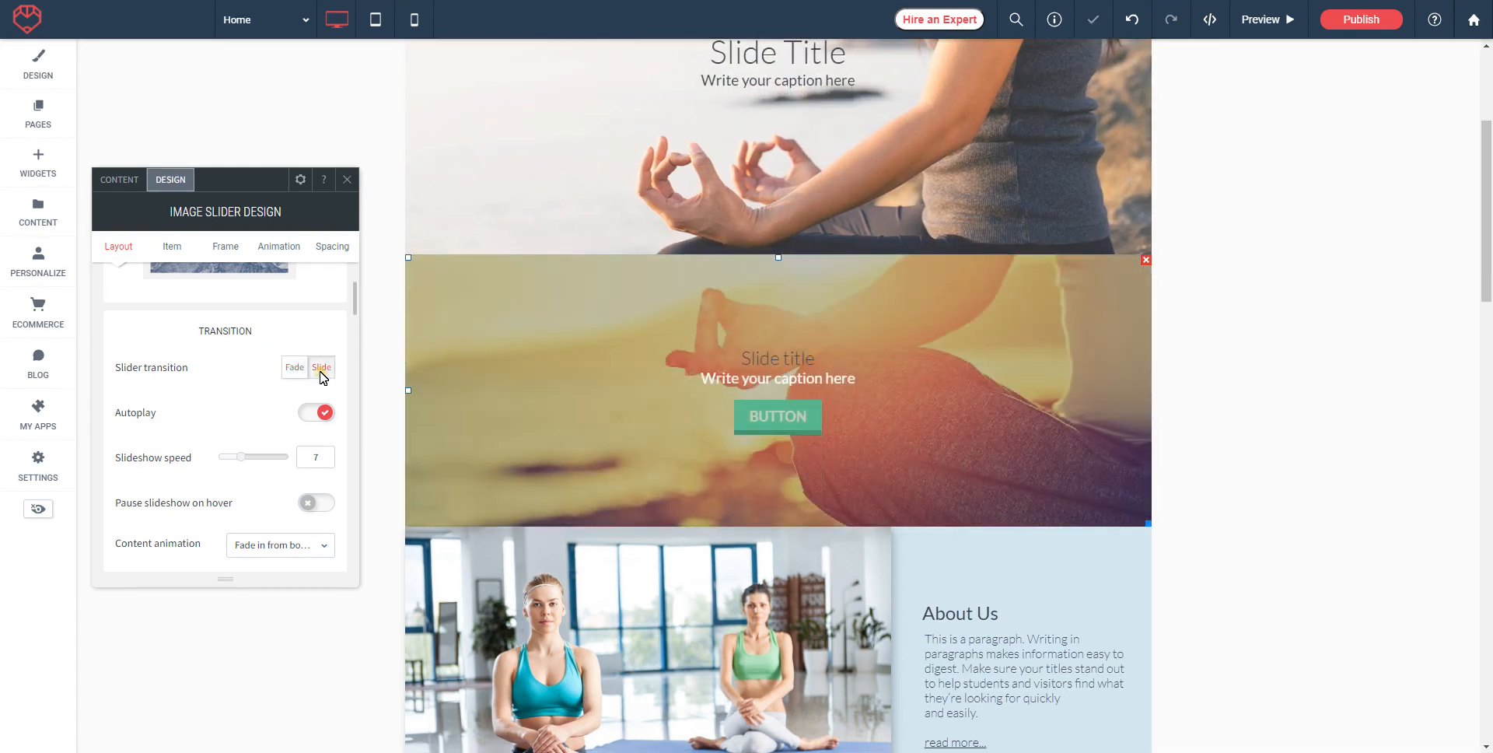
left_click(296, 376)
left_click(290, 373)
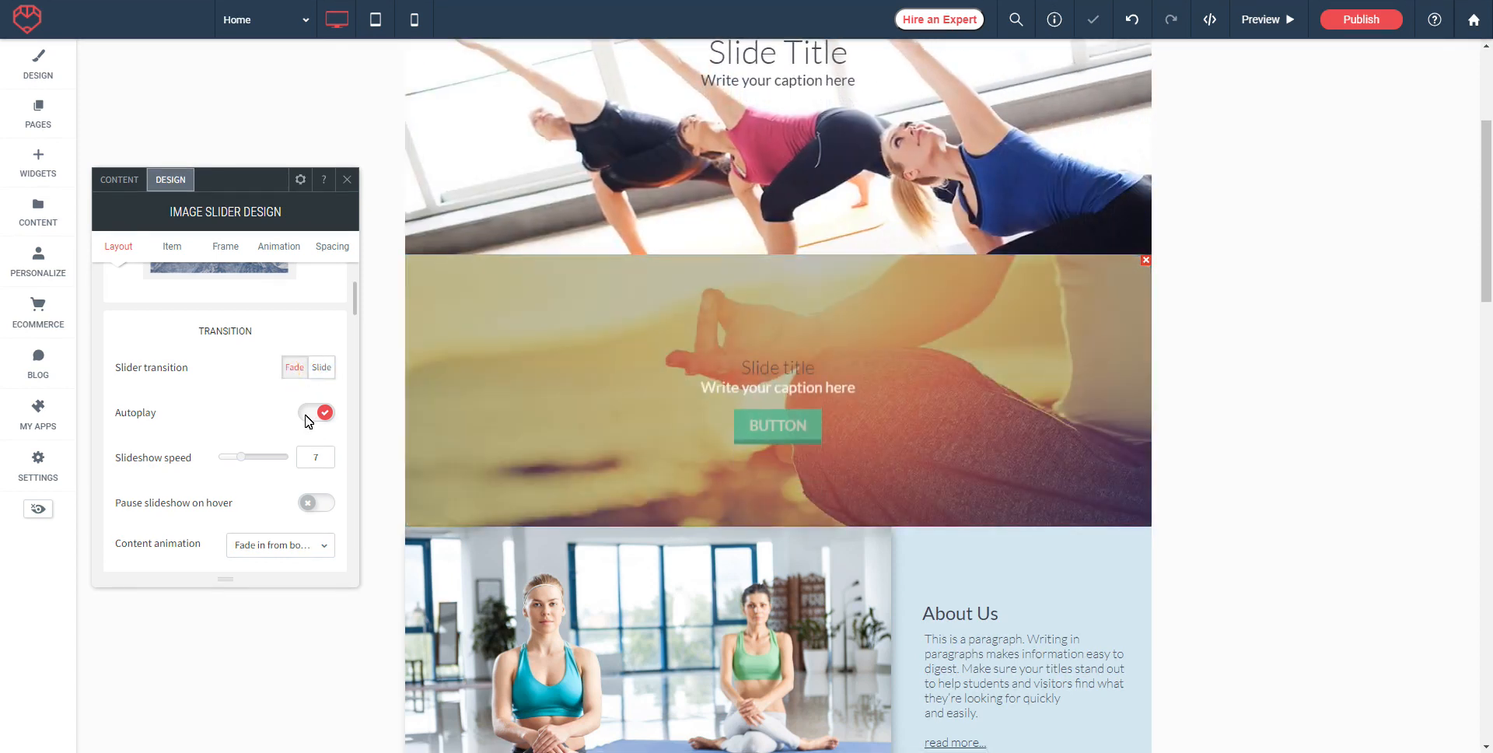
Preview the slider's next slide and turn on pausing the slideshow on hover in its design settings
left_click(1128, 381)
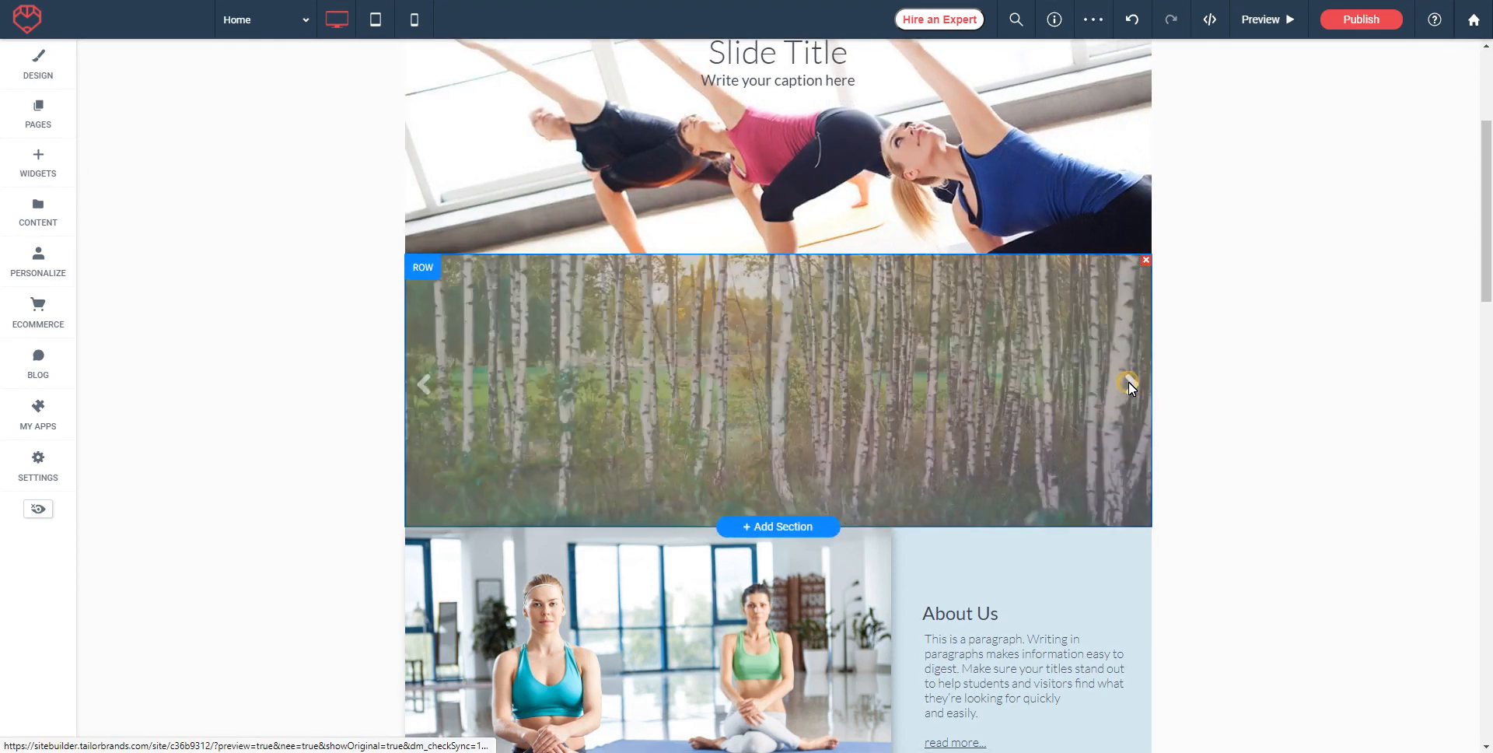
left_click(524, 349)
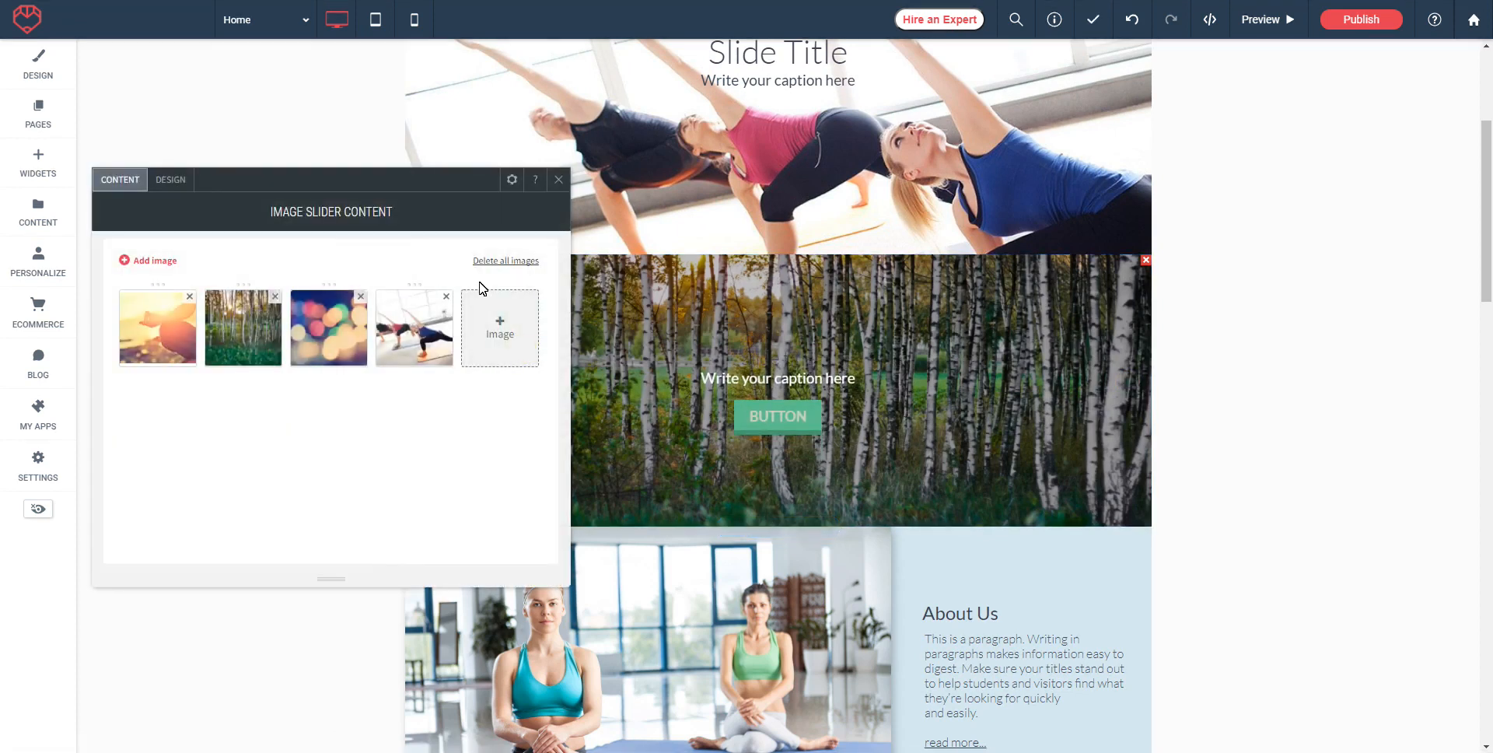
left_click(170, 178)
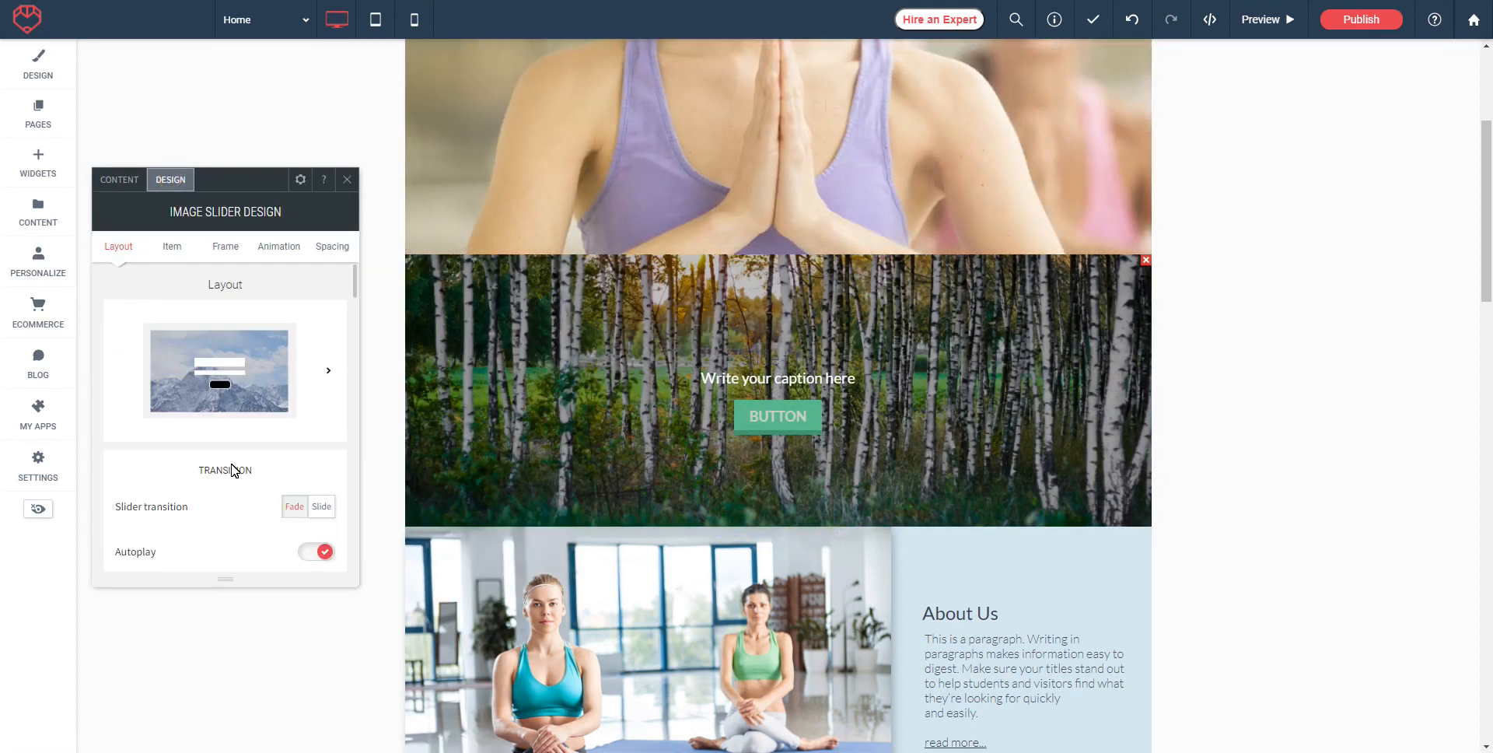
scroll(234, 467, "down", 3)
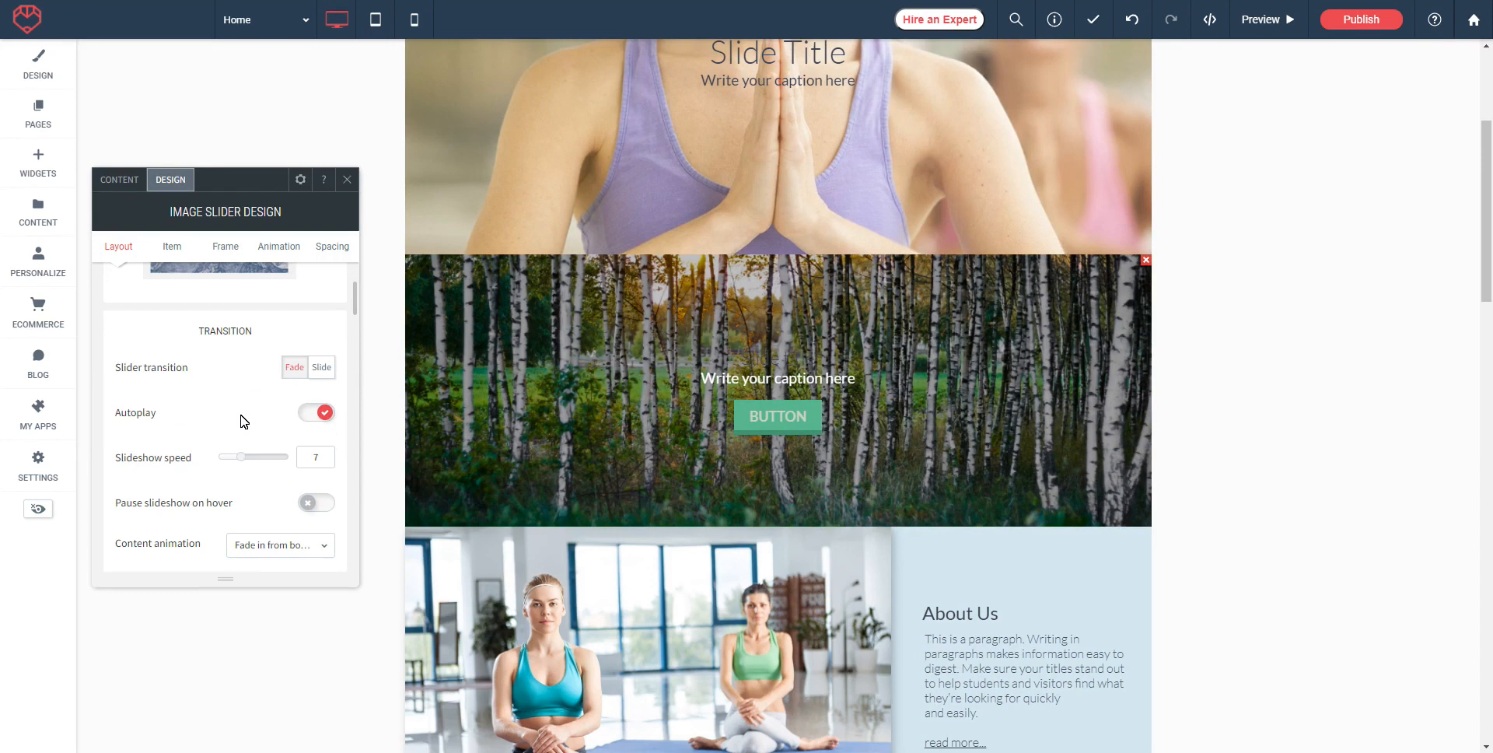
scroll(283, 470, "down", 1)
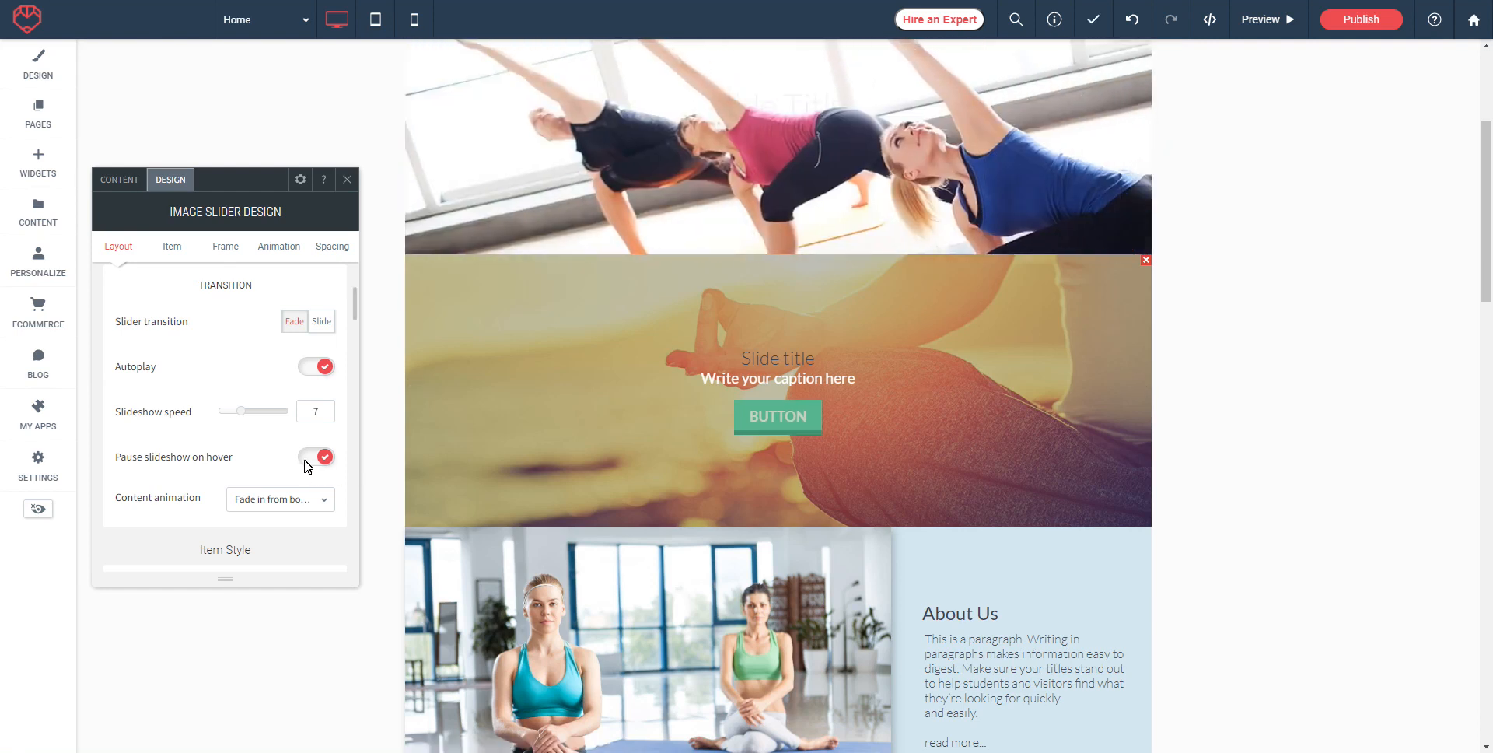
scroll(220, 446, "down", 1)
scroll(195, 447, "down", 1)
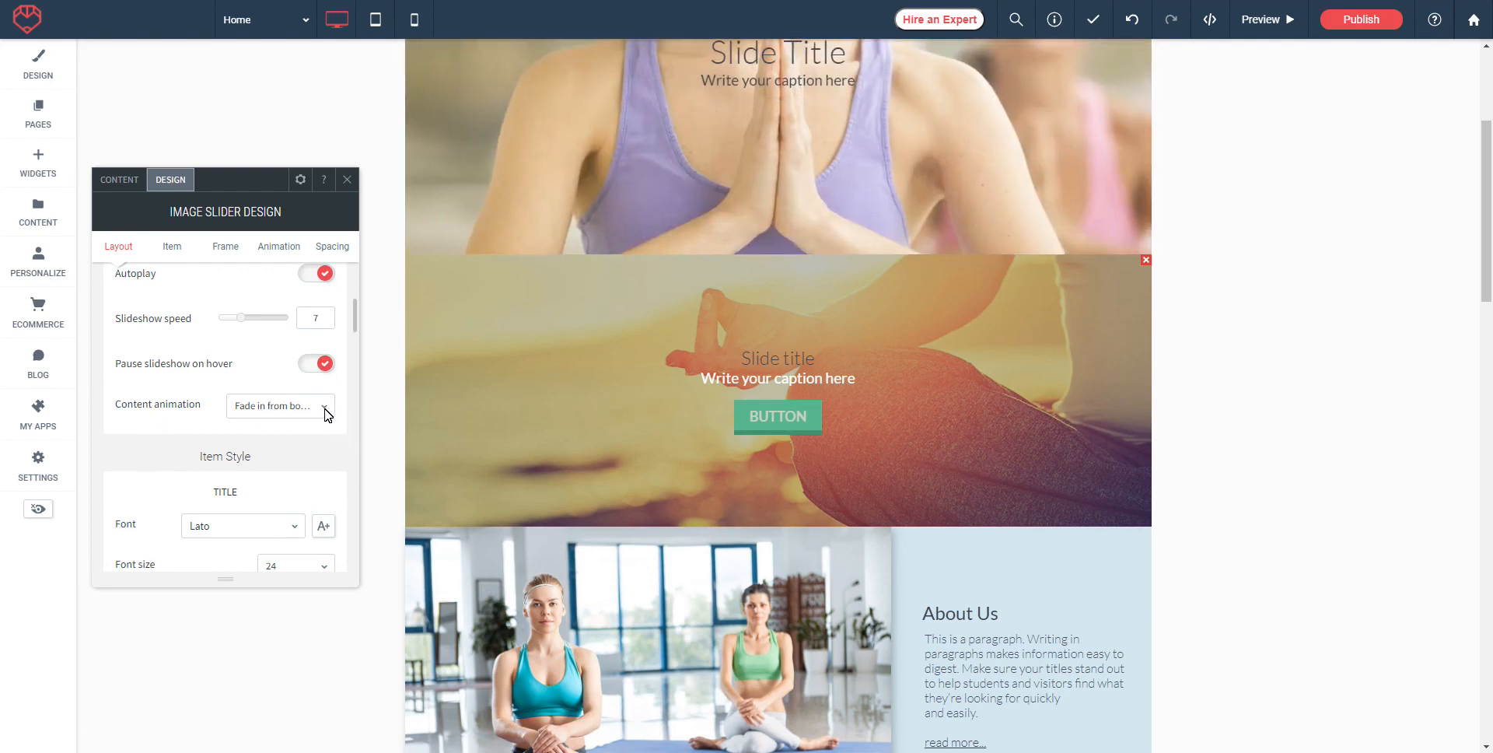
Advance the slider by one slide, try the Flip in X content animation and set it to Rotate in
left_click(1128, 388)
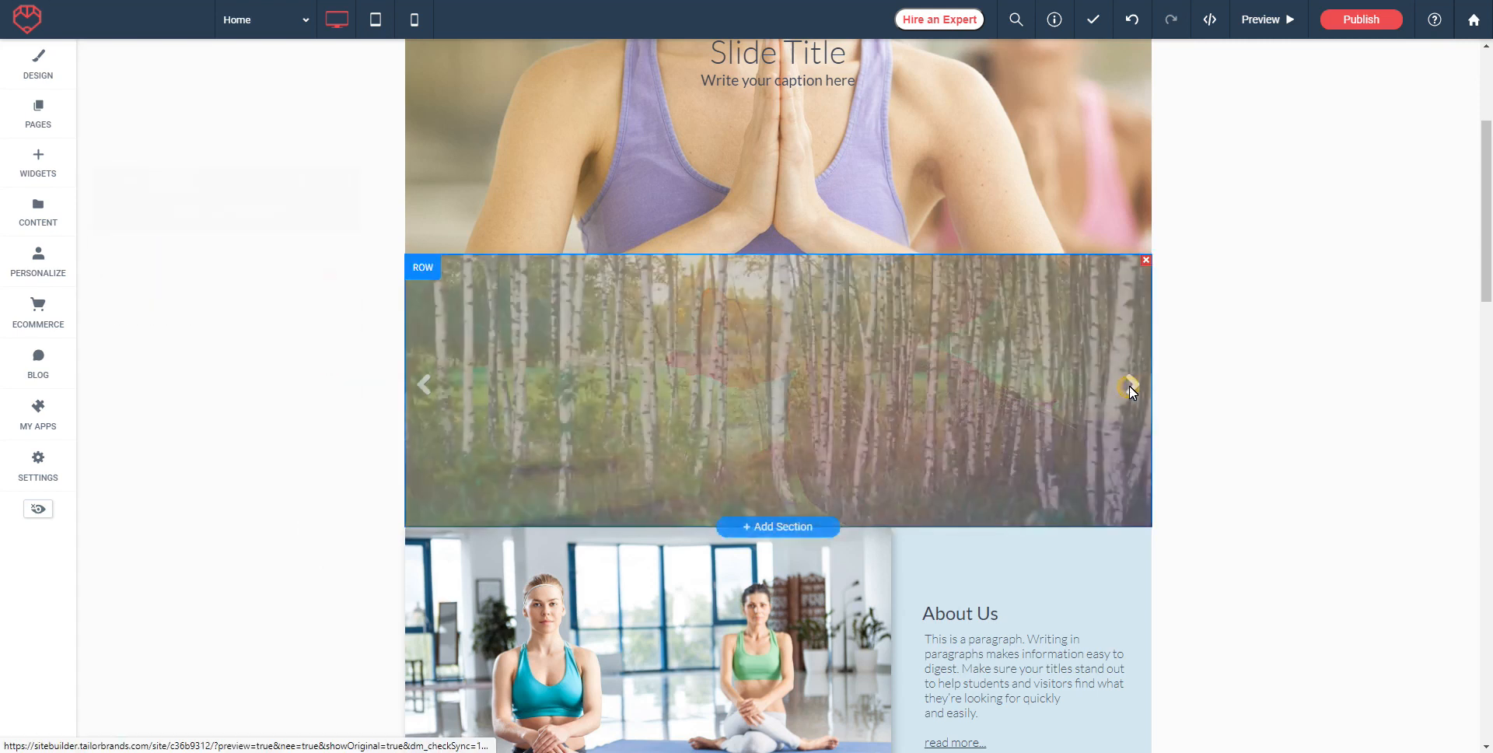
left_click(618, 353)
left_click(647, 392)
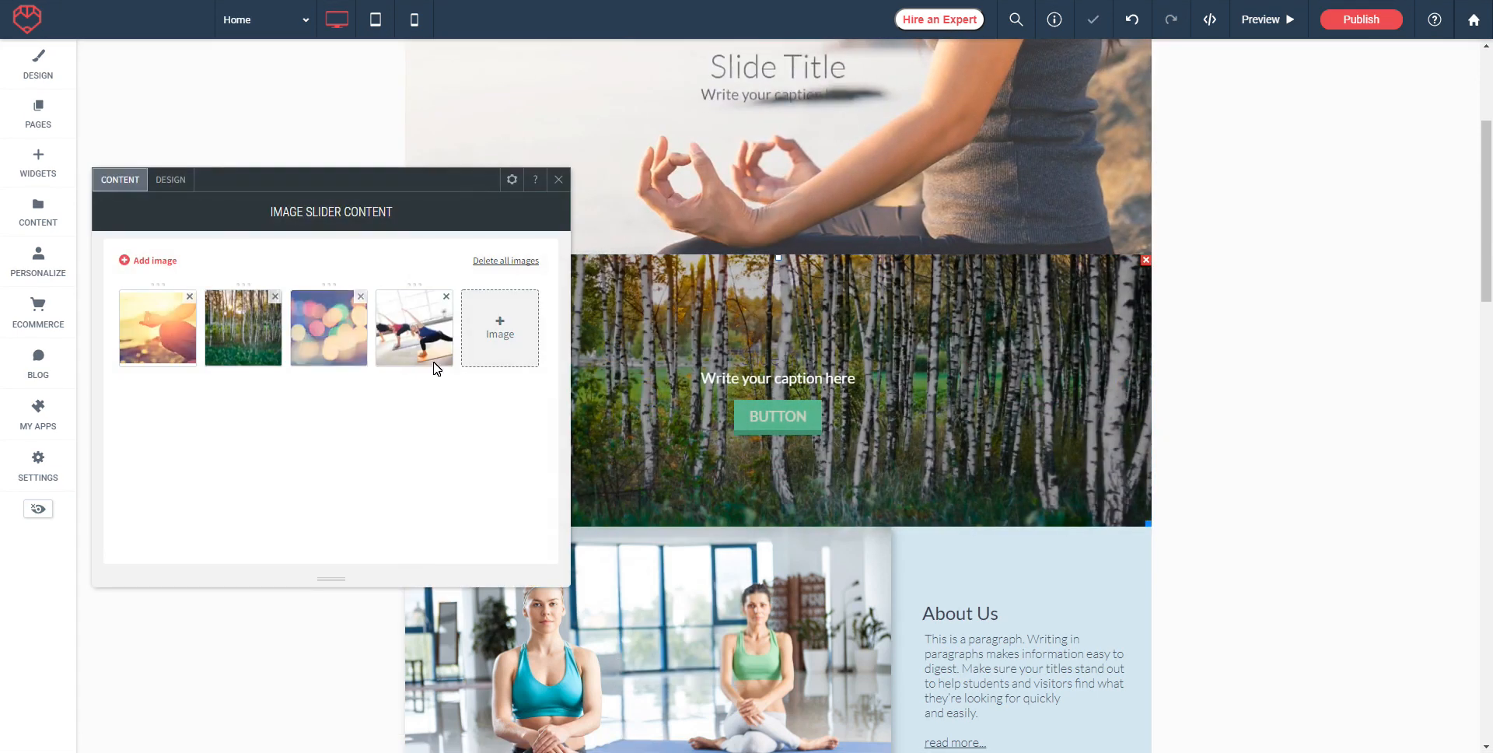
left_click(171, 181)
scroll(311, 374, "down", 5)
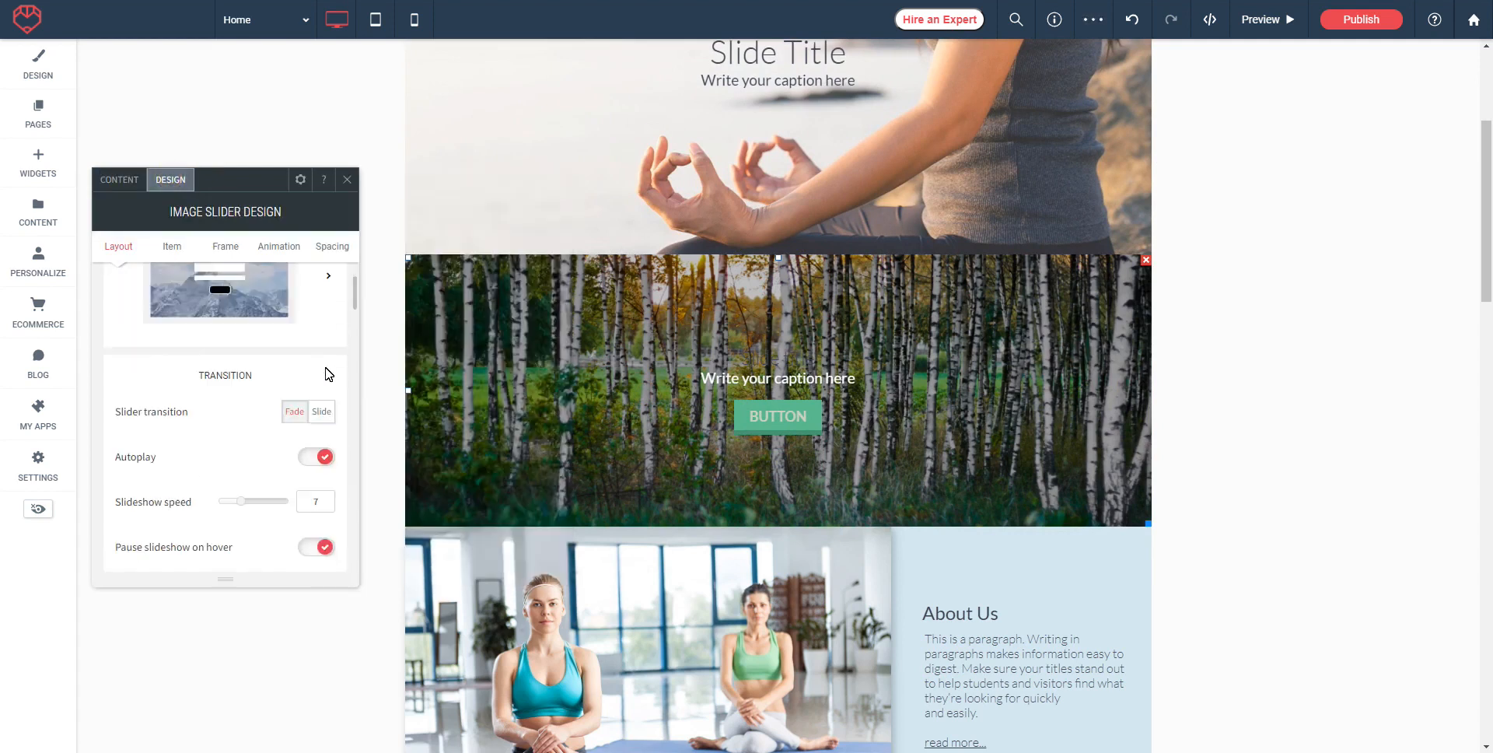
left_click(322, 361)
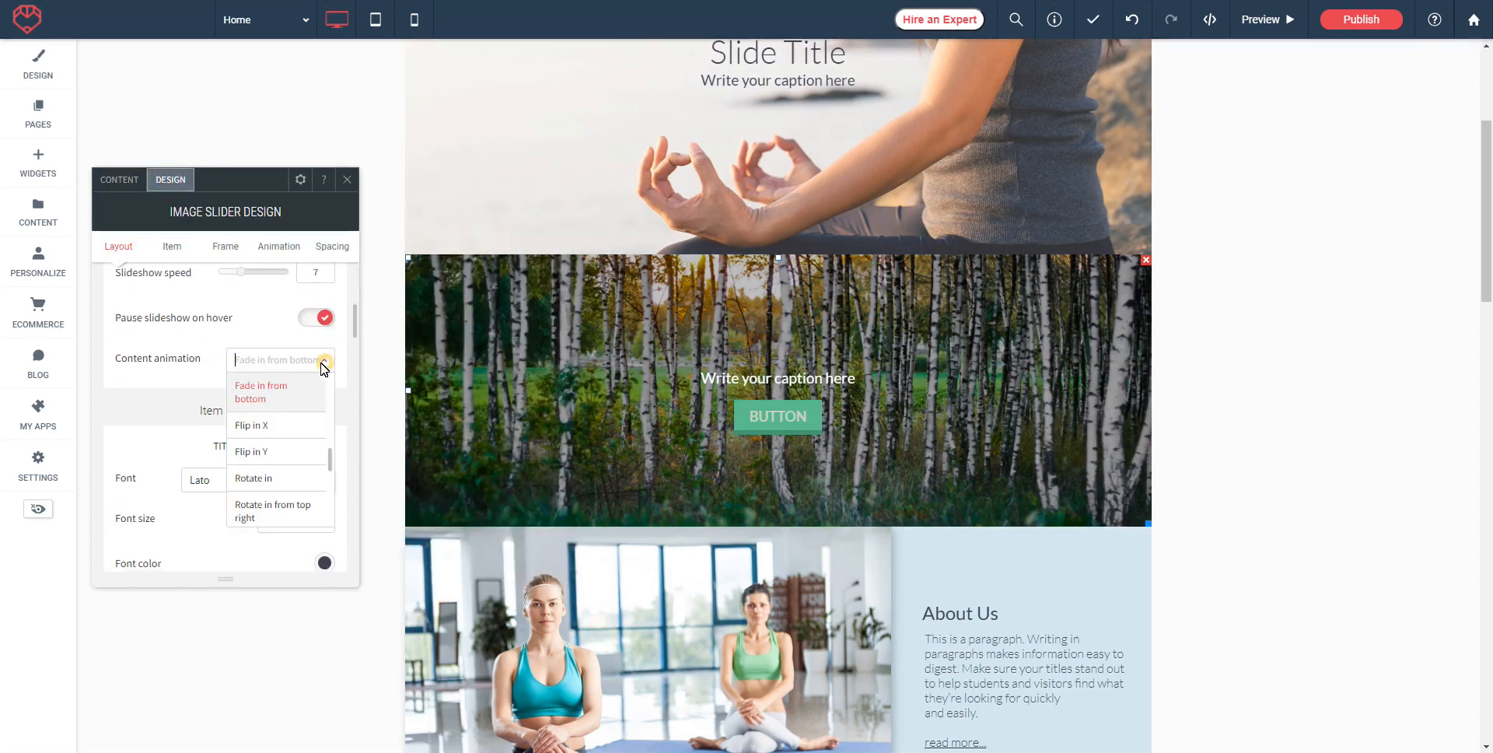
left_click(255, 429)
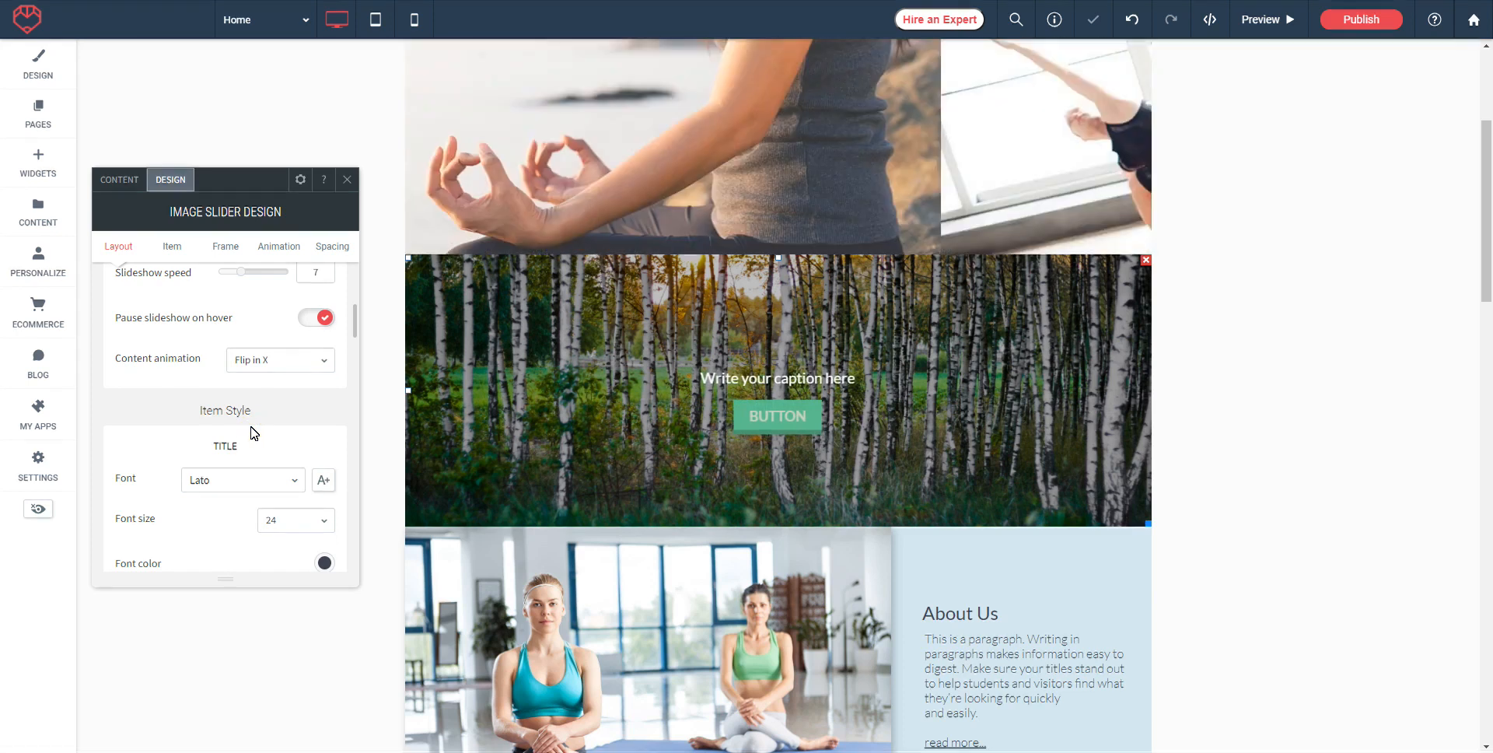
left_click(327, 367)
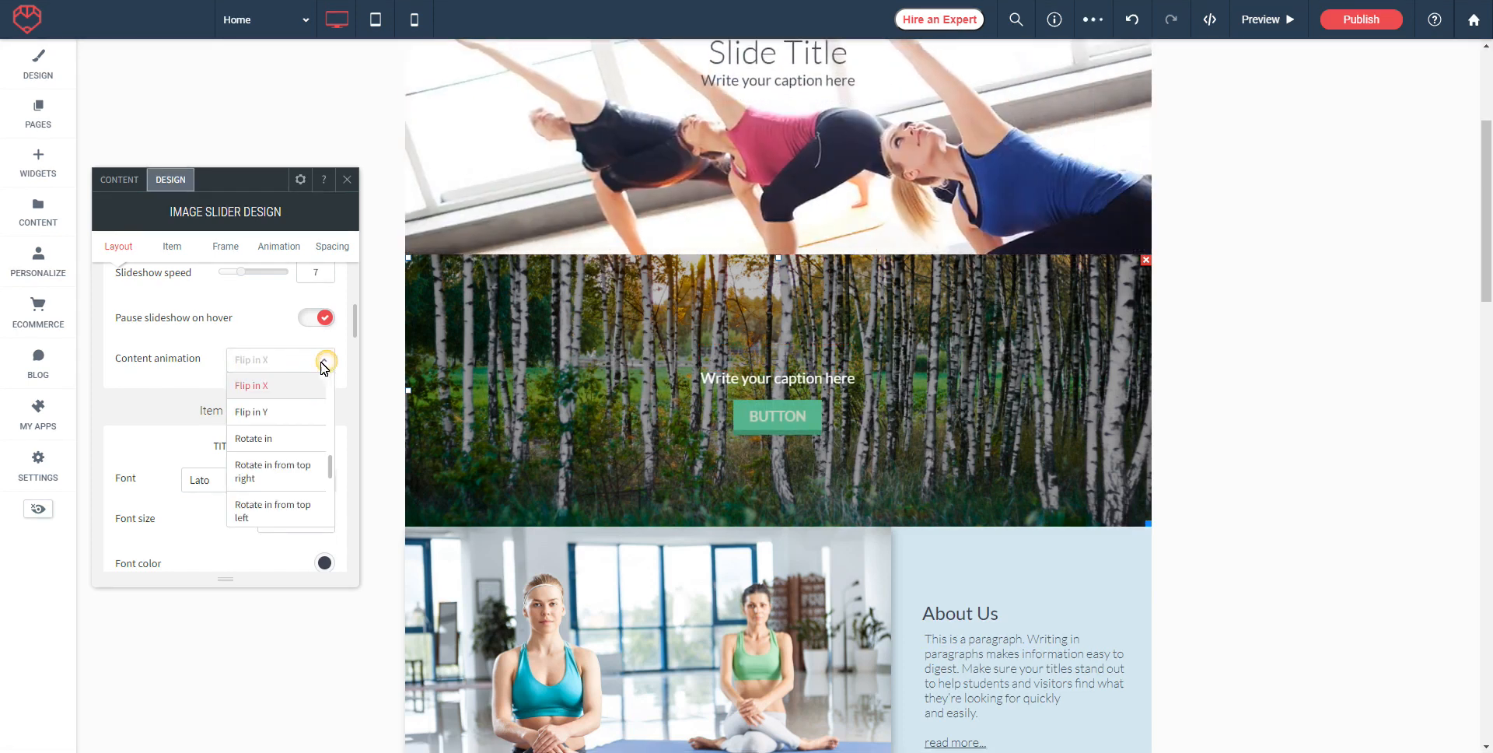
left_click(256, 440)
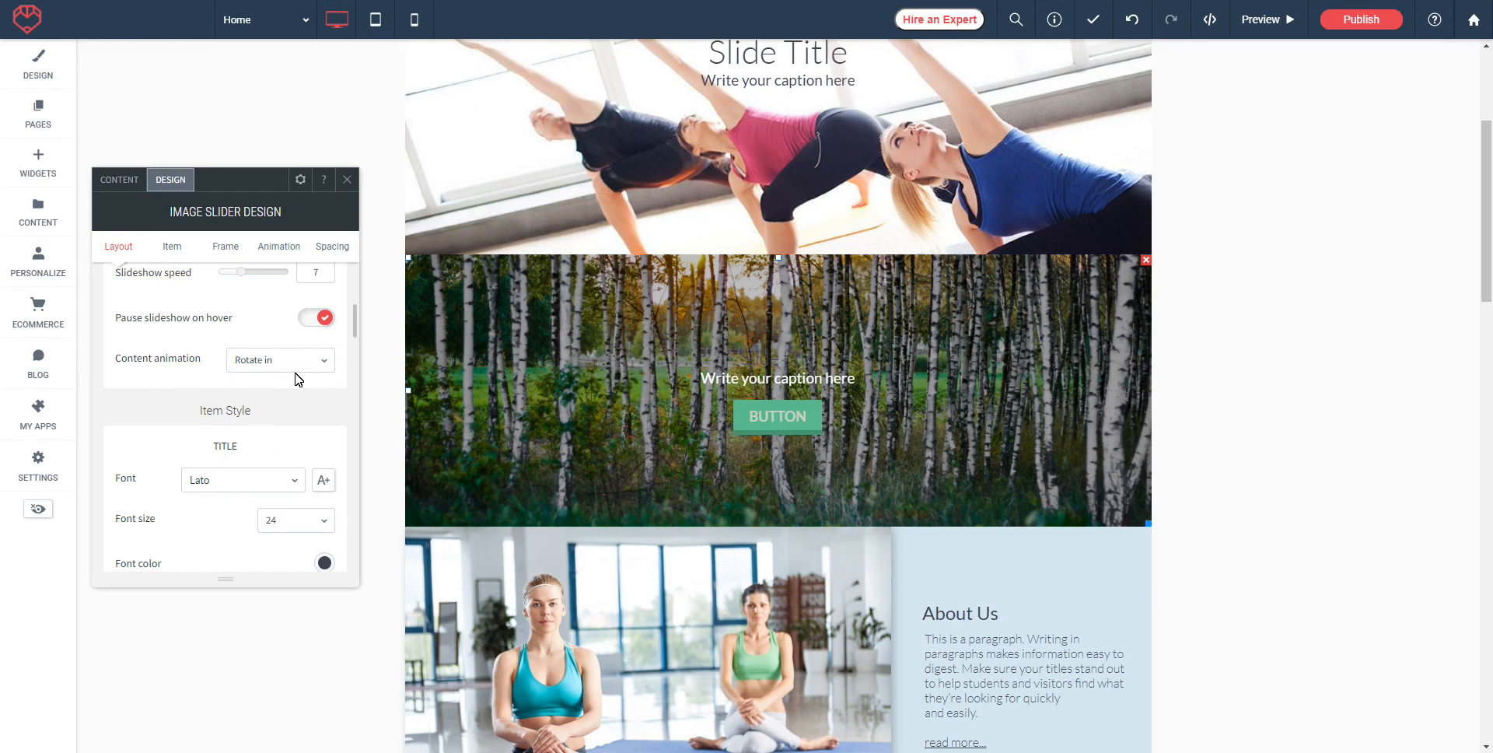
Review the font, size, colour, format and text direction settings of the slide title and description
scroll(234, 381, "down", 3)
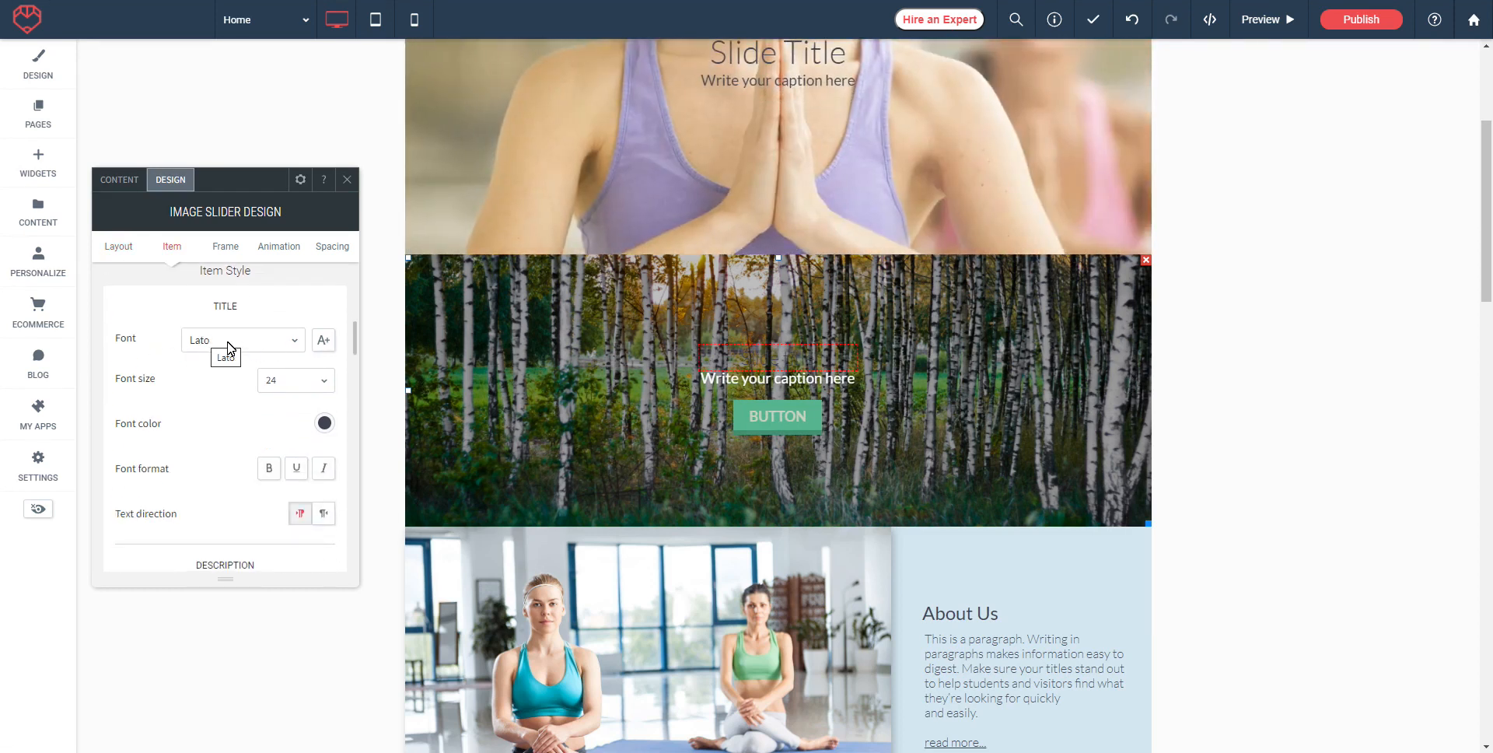
scroll(229, 348, "down", 2)
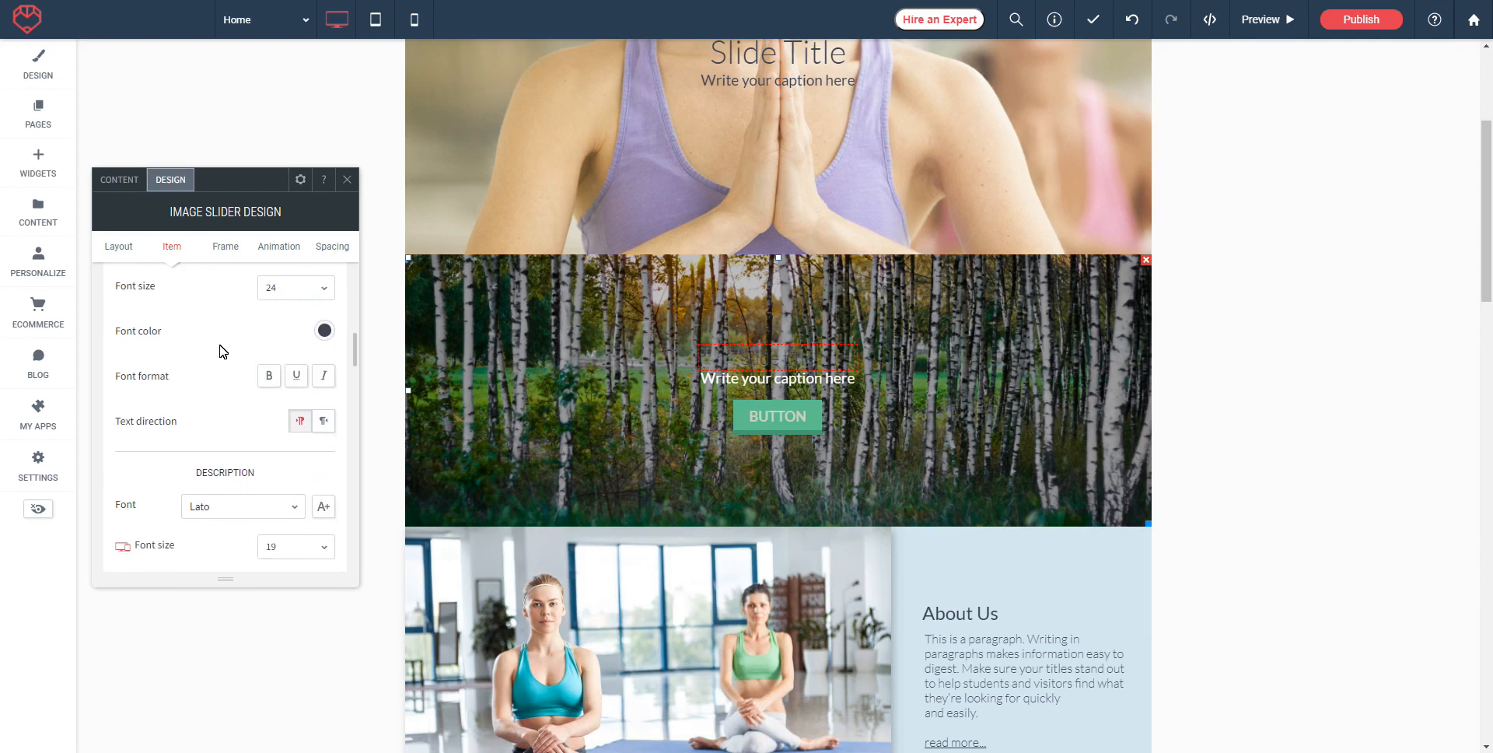
scroll(223, 351, "down", 1)
scroll(223, 350, "down", 1)
scroll(270, 387, "down", 1)
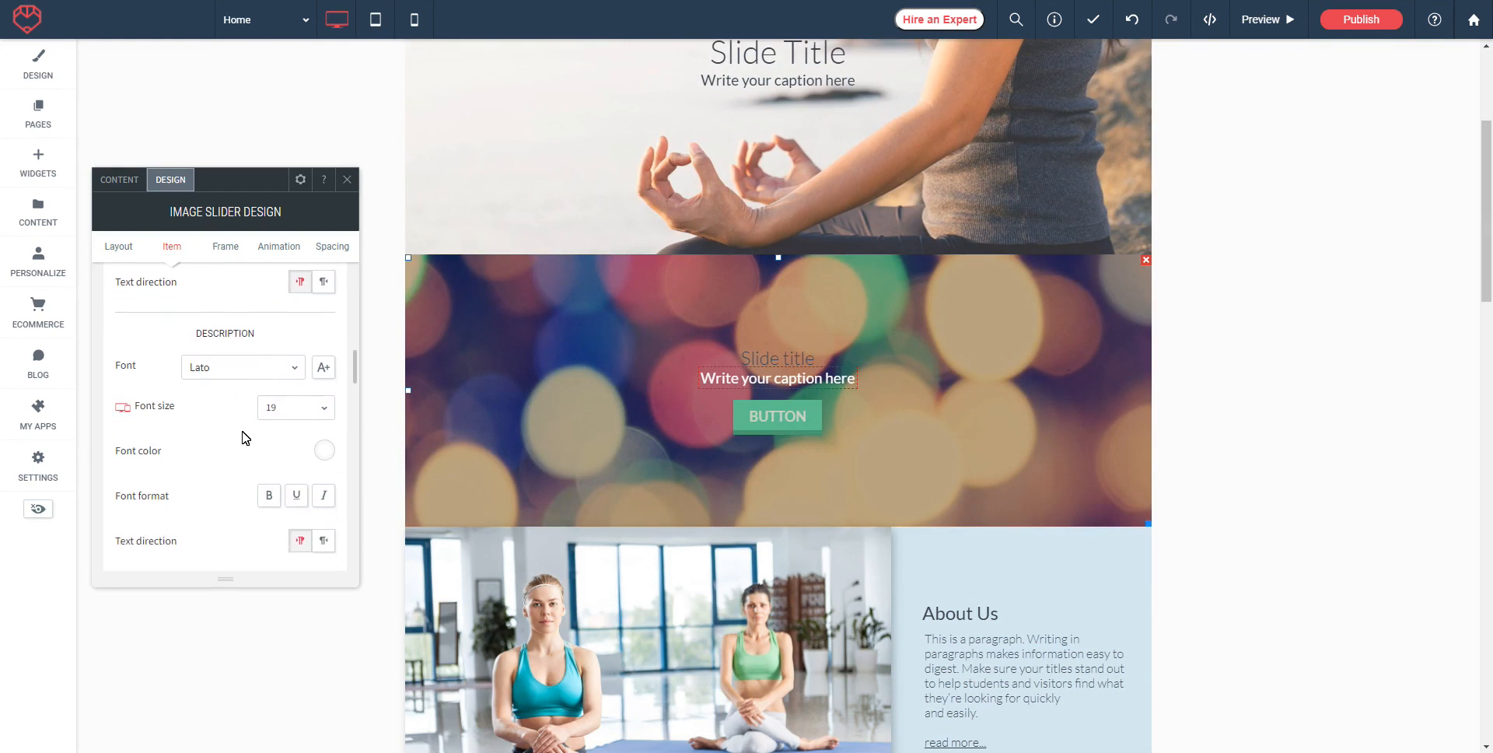
scroll(210, 432, "down", 5)
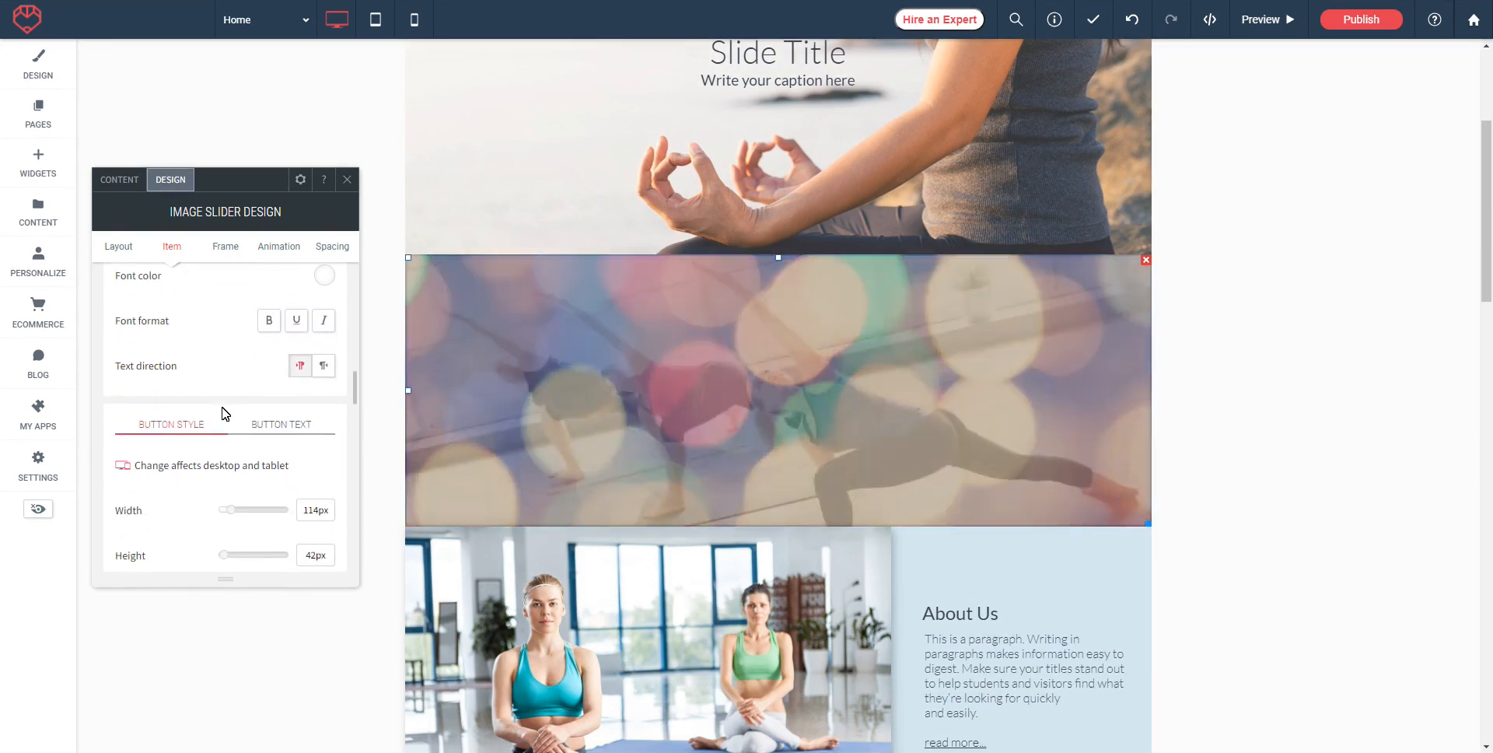
Set the slide button's width to 210 px and its height to 68 px, without keeping the proportion
scroll(185, 377, "down", 1)
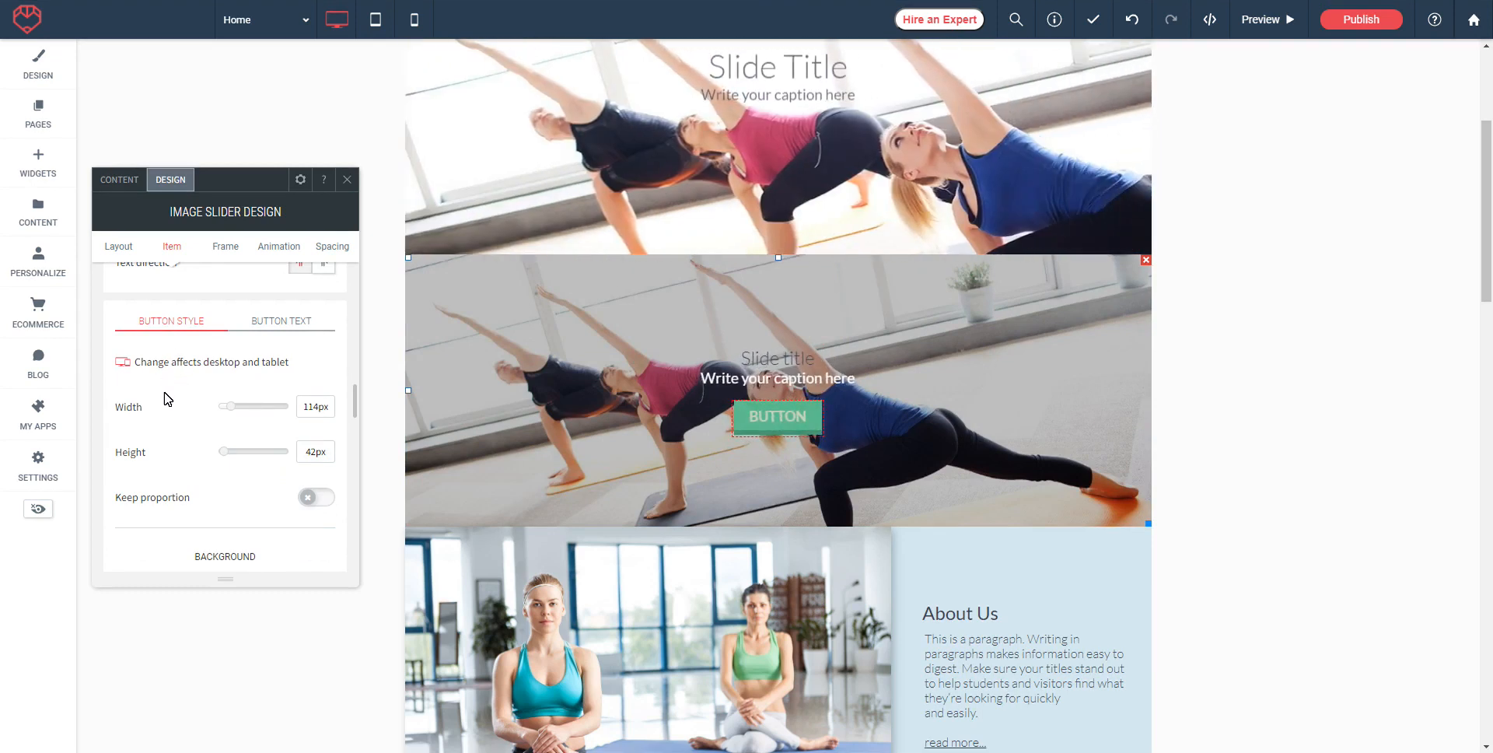
scroll(185, 379, "down", 4)
scroll(185, 378, "up", 2)
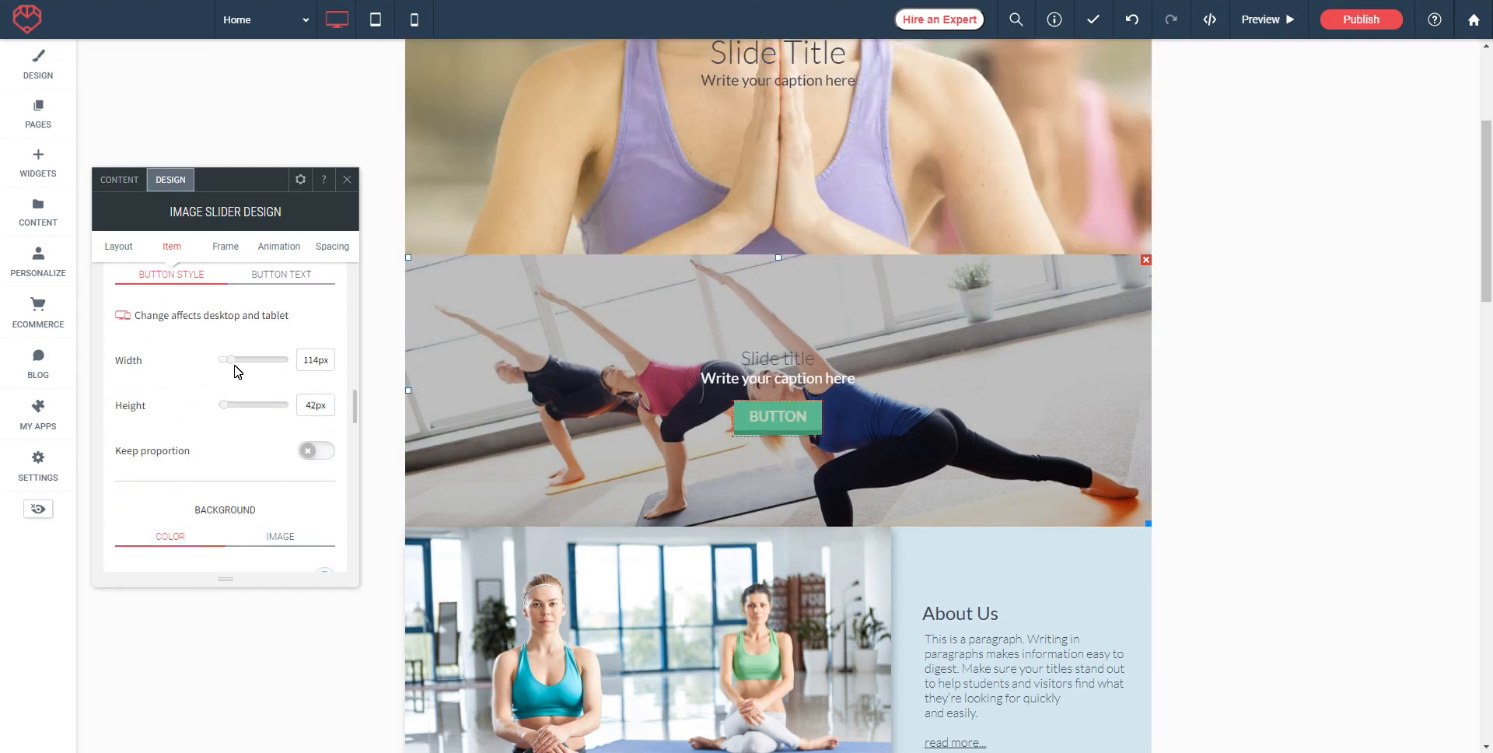
left_click_drag(234, 360, 241, 441)
scroll(231, 451, "down", 2)
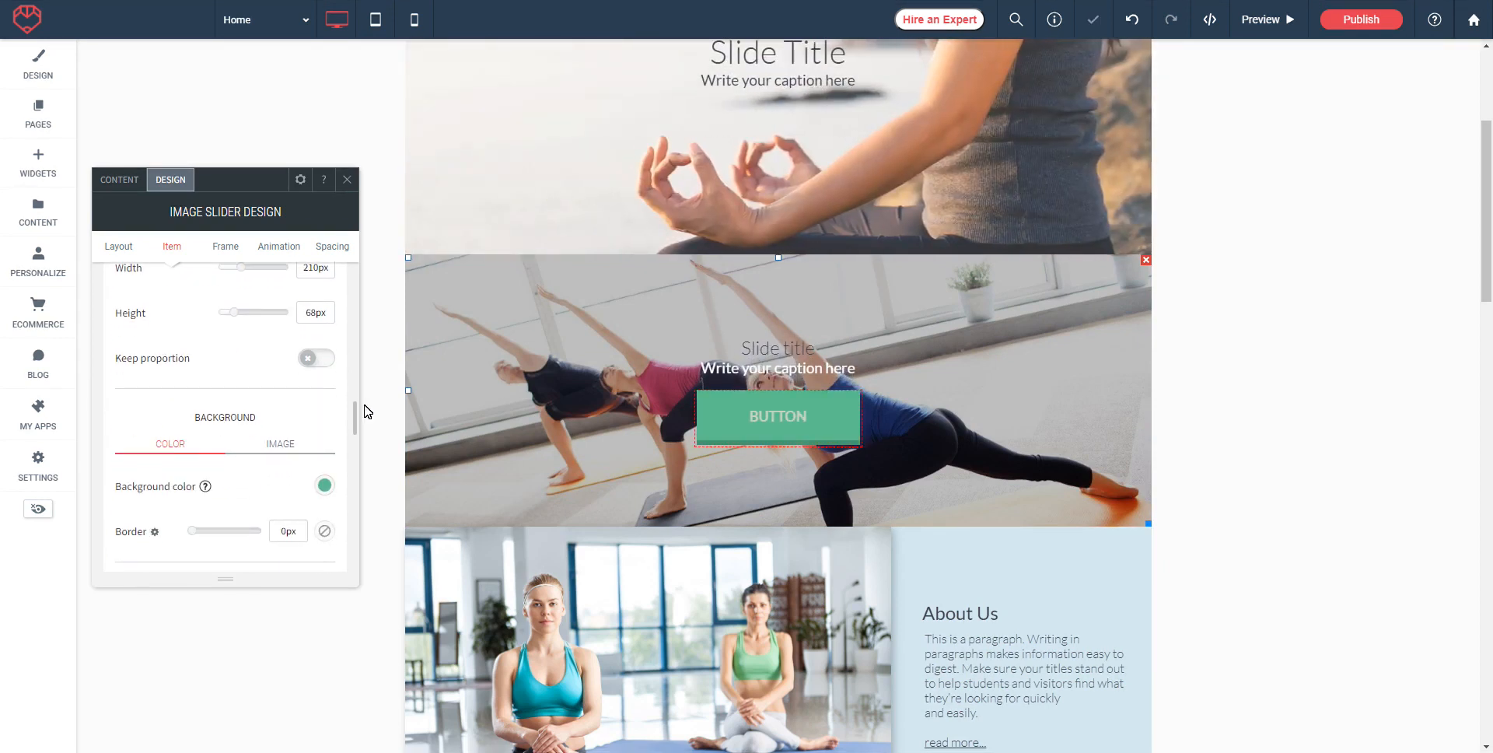
left_click(318, 358)
Try an 8 px black border on the slide button and remove it again
scroll(311, 420, "down", 2)
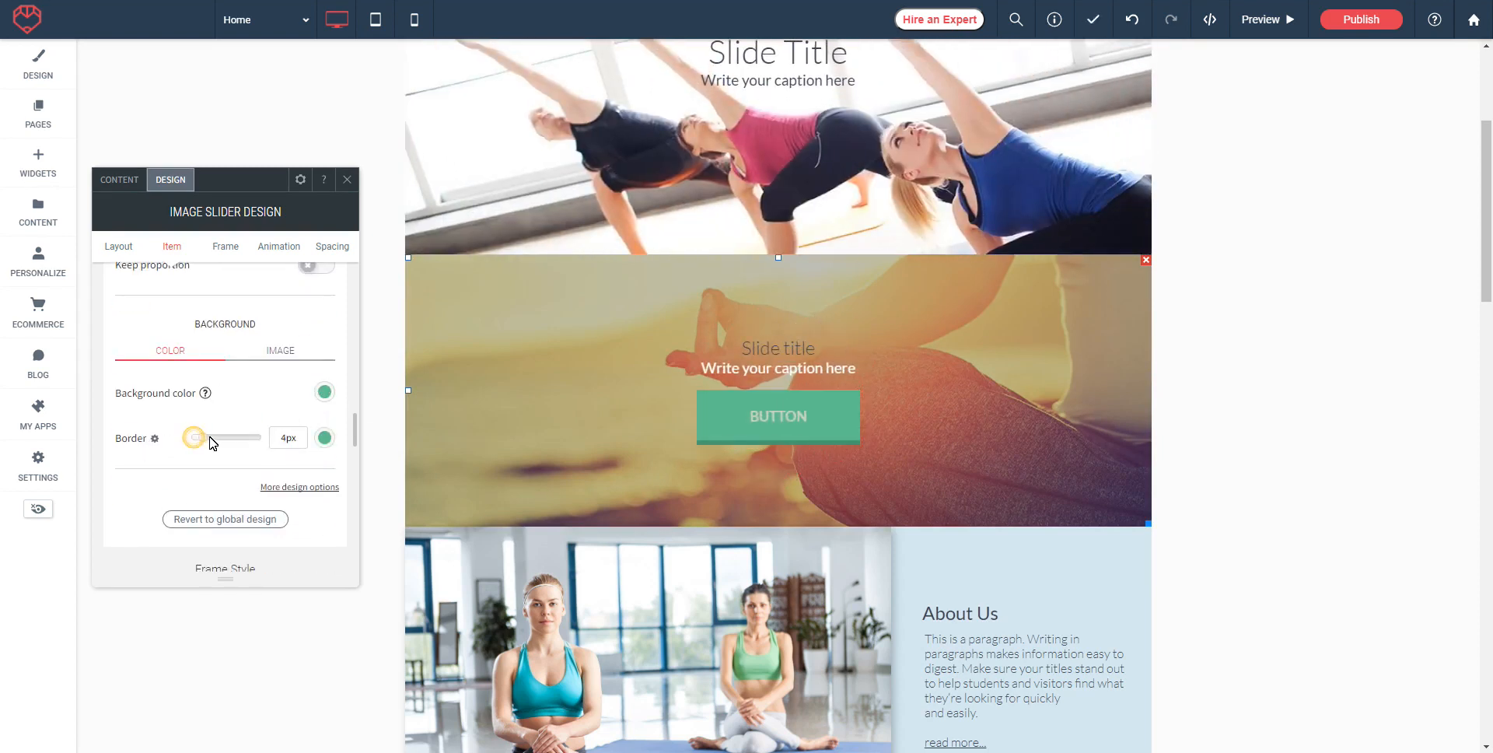
left_click(324, 437)
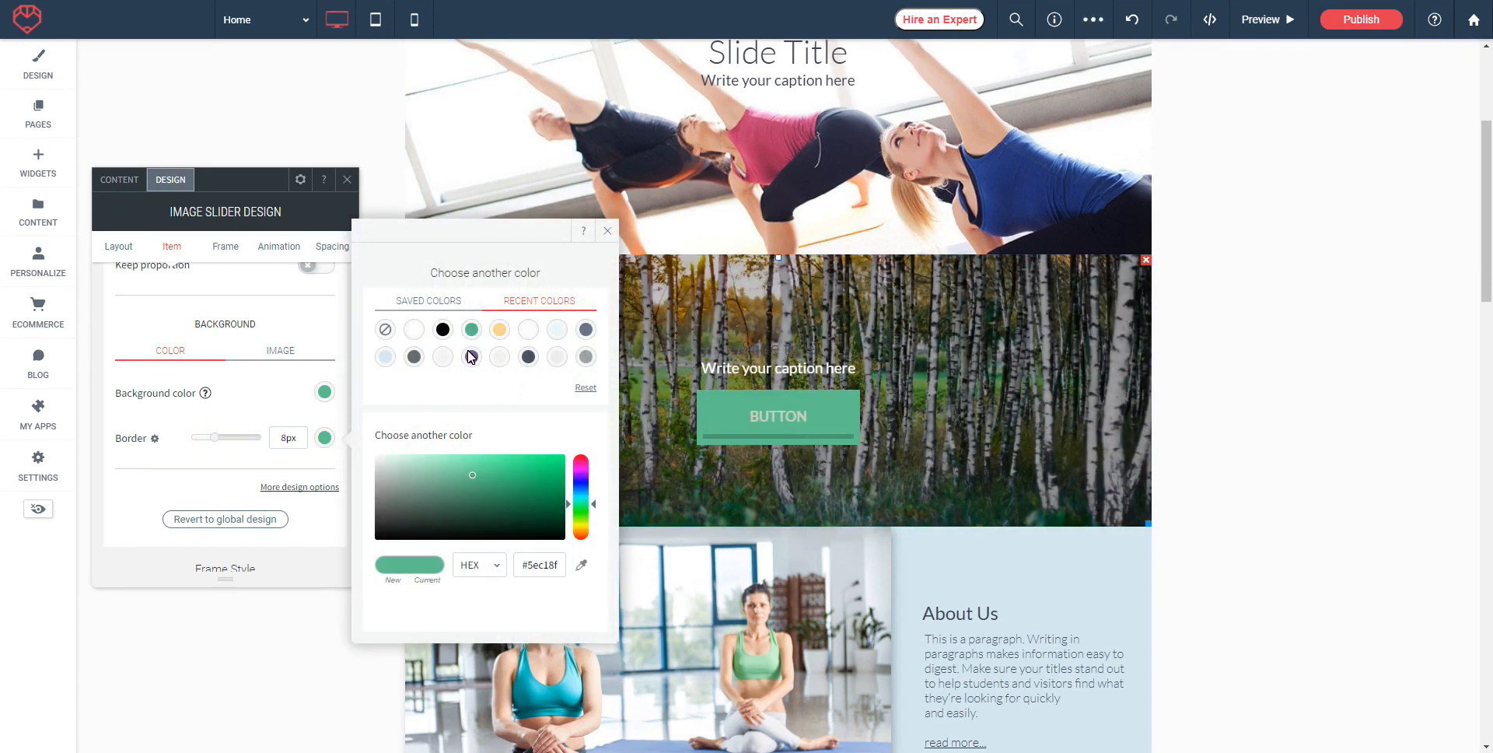
left_click(443, 329)
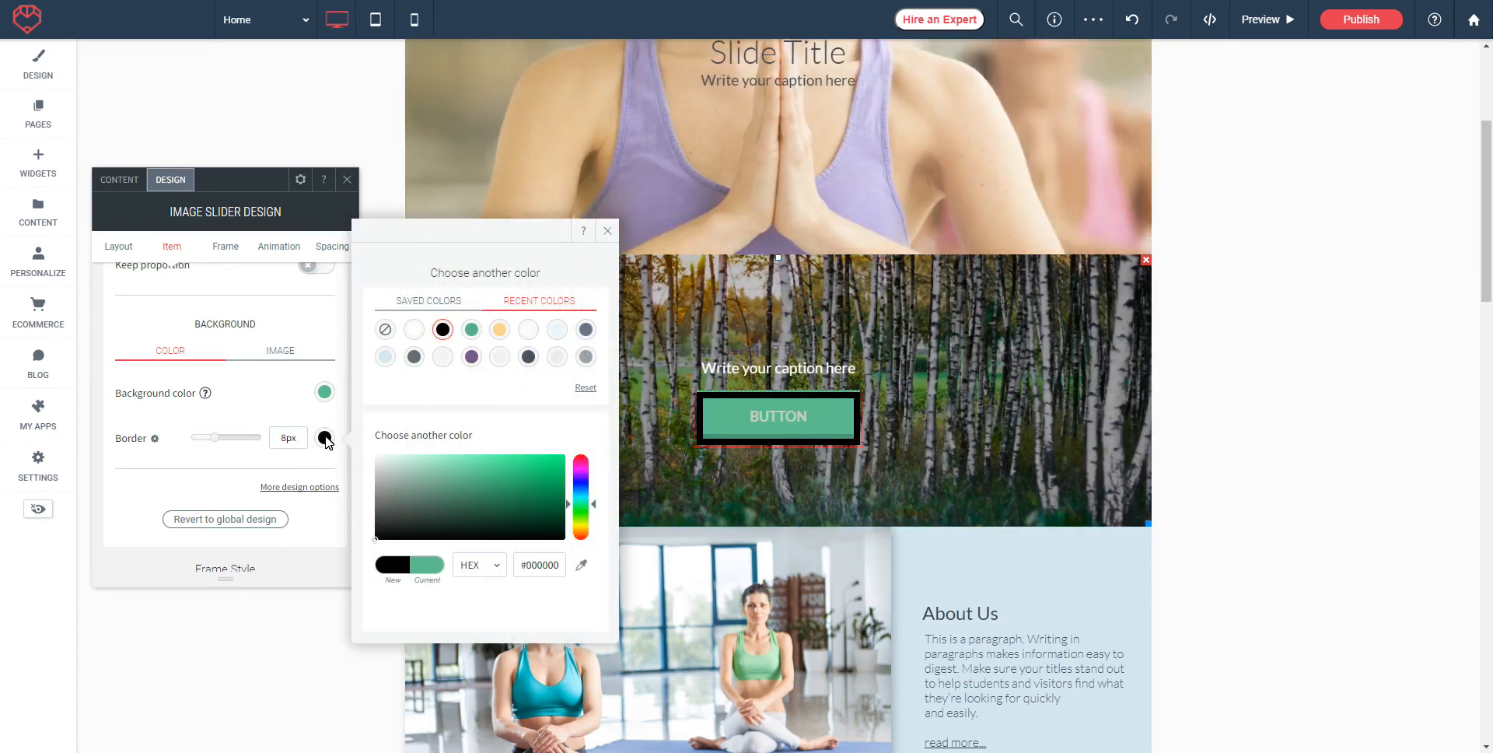
left_click_drag(181, 443, 175, 447)
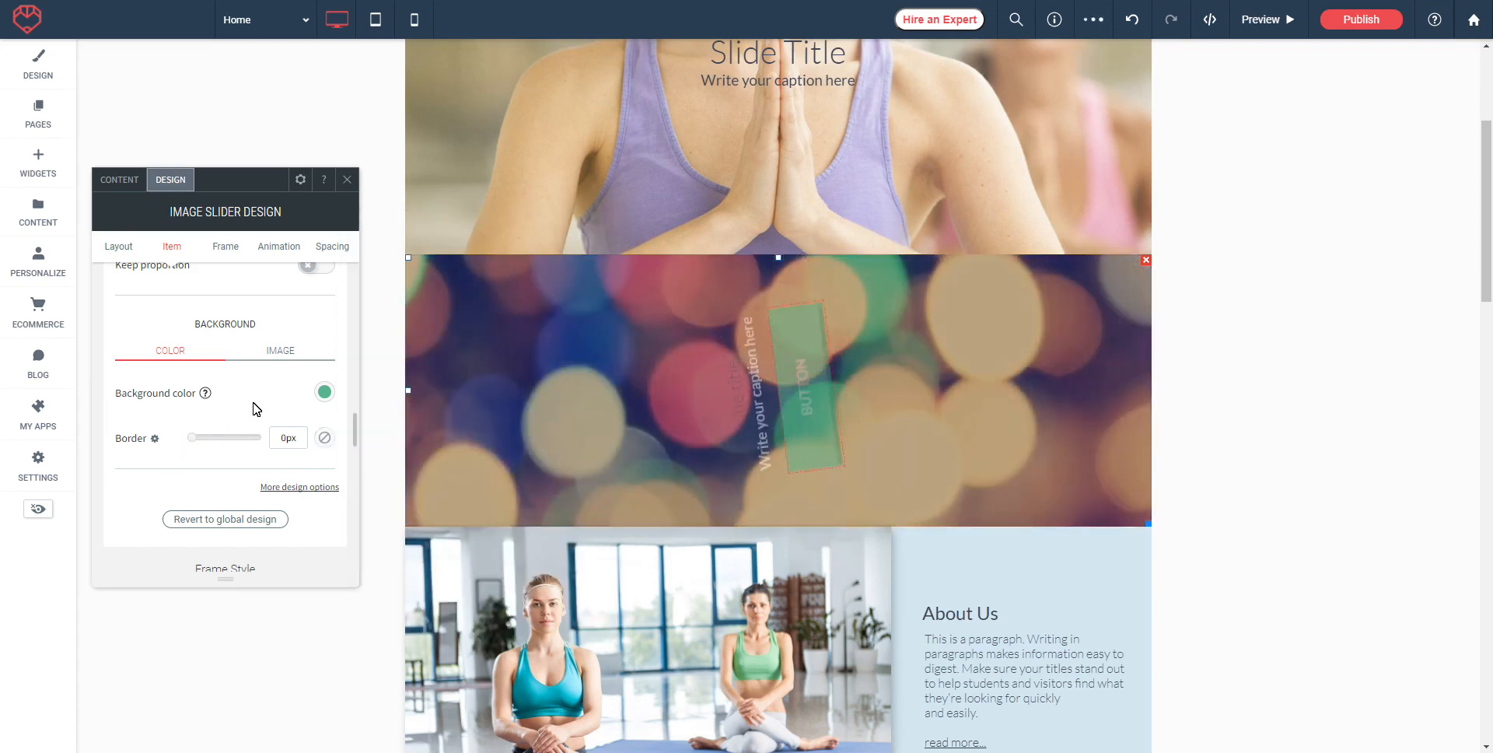
Show the slide button's additional design options and set its hover background colour to light orange
left_click(300, 487)
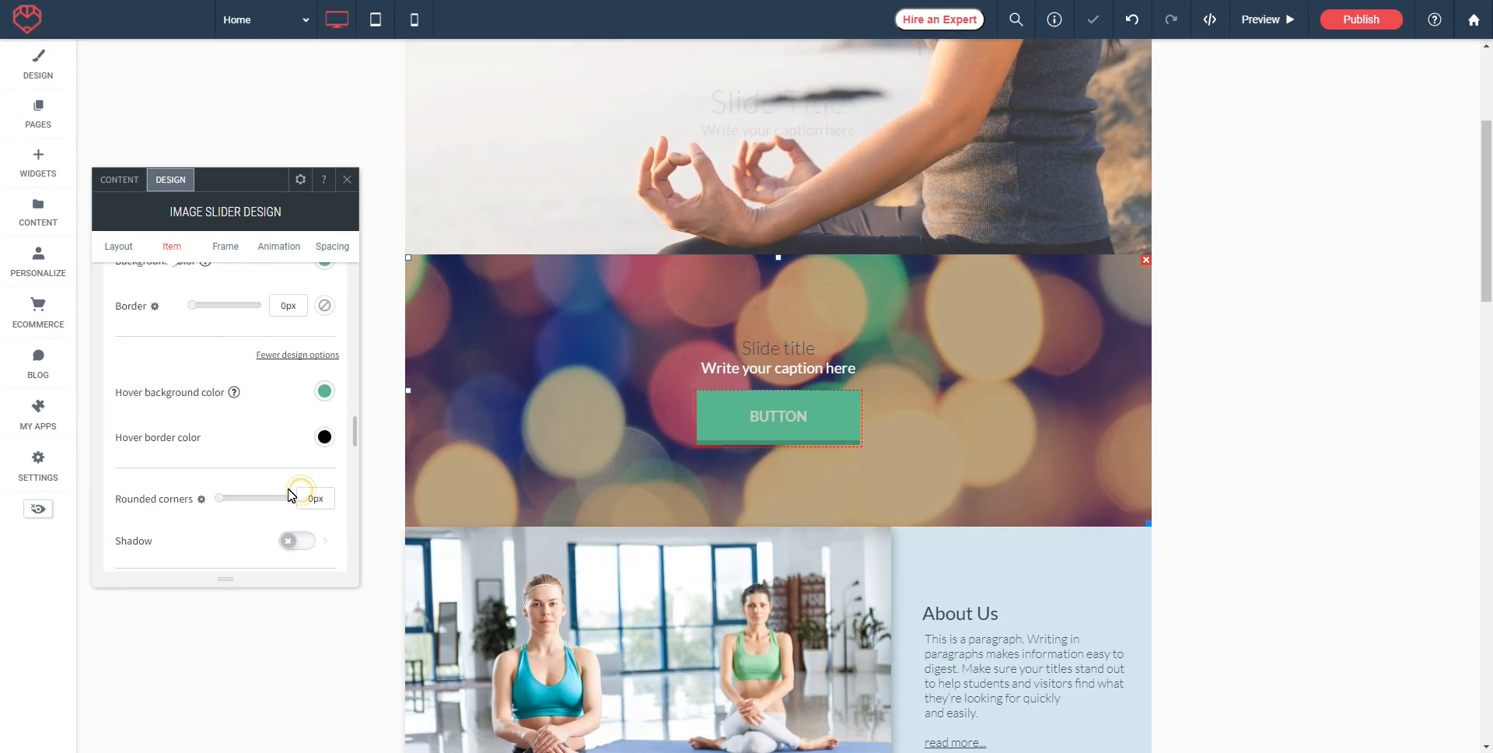
scroll(267, 433, "down", 2)
scroll(288, 363, "up", 1)
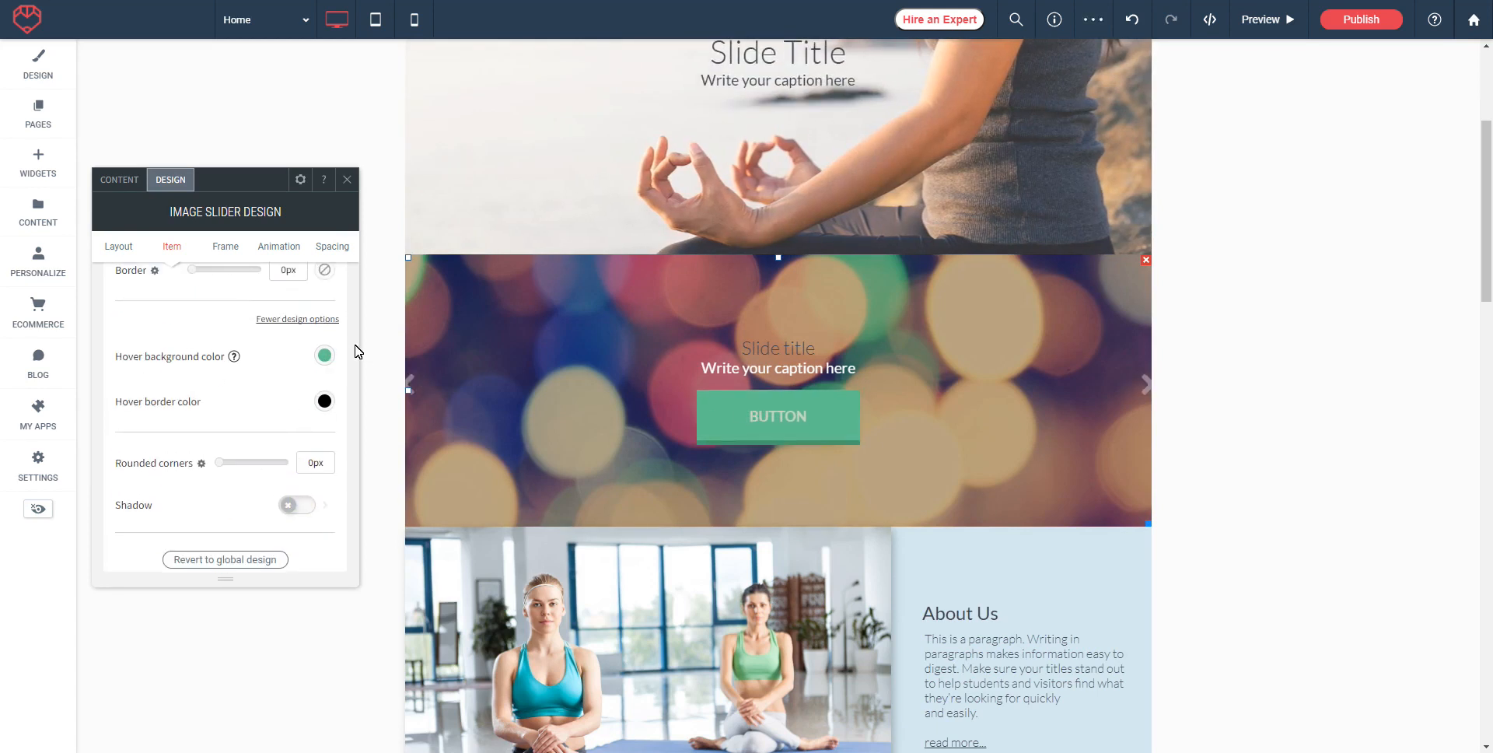
left_click(322, 355)
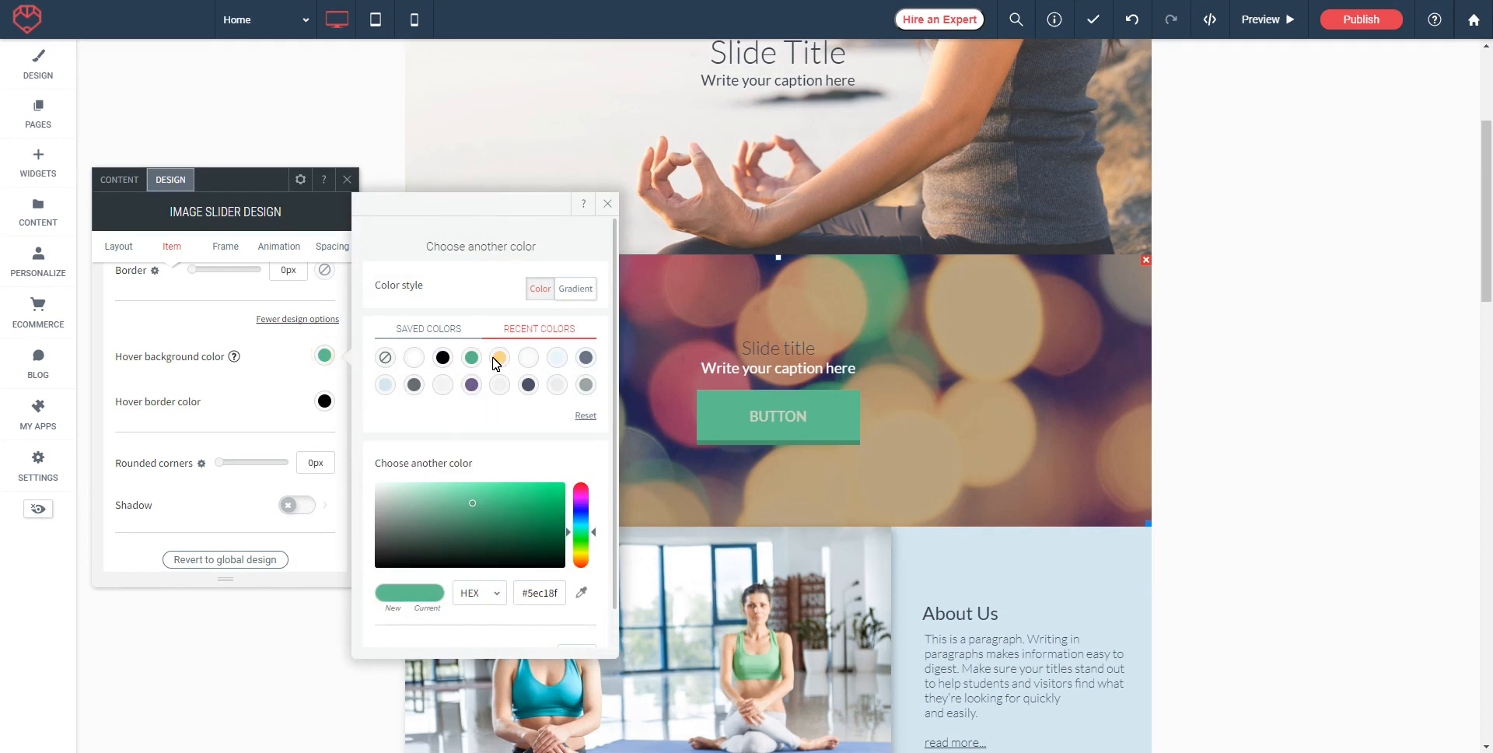
left_click(498, 365)
left_click(260, 396)
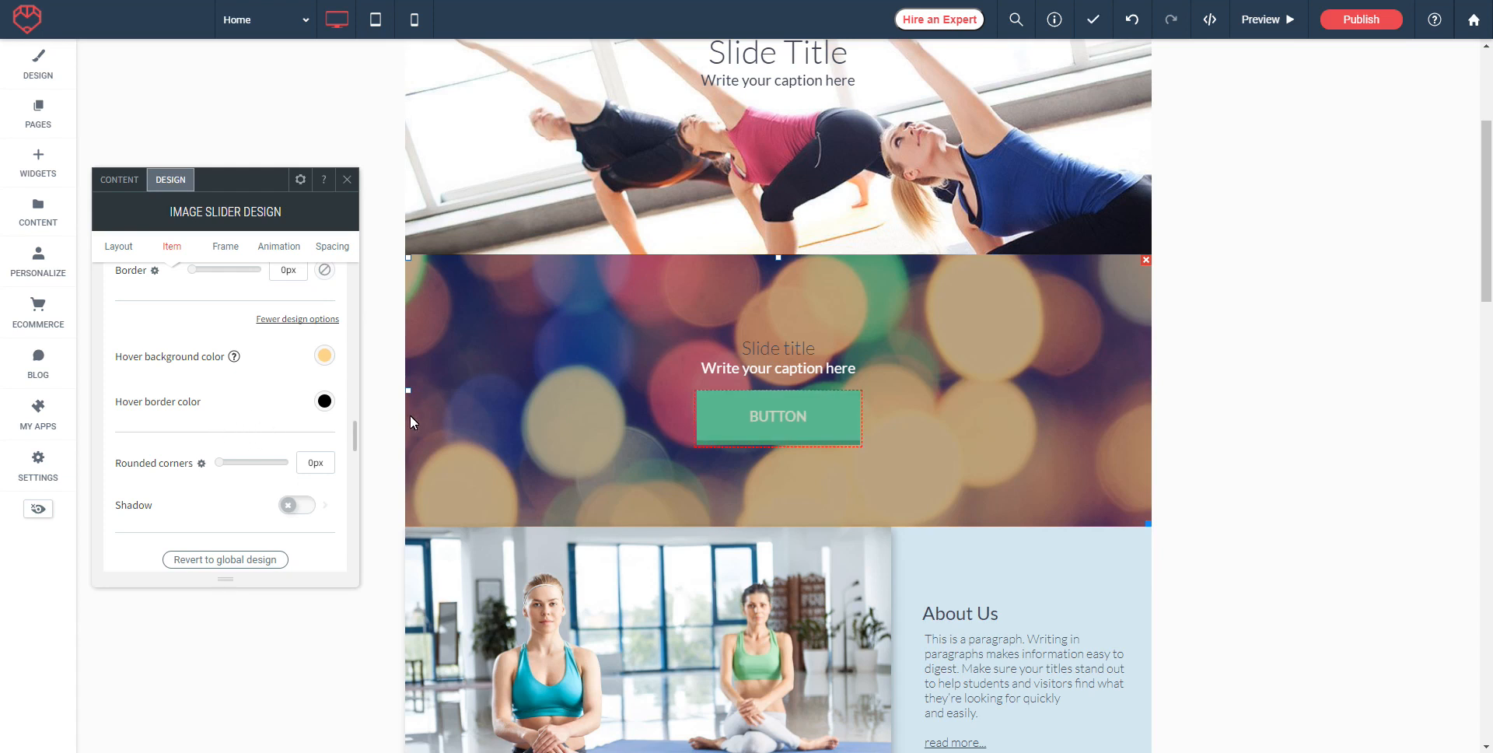
Round the slide button's corners to 12 px and turn on its outer shadow
scroll(250, 423, "down", 1)
left_click_drag(219, 416, 242, 422)
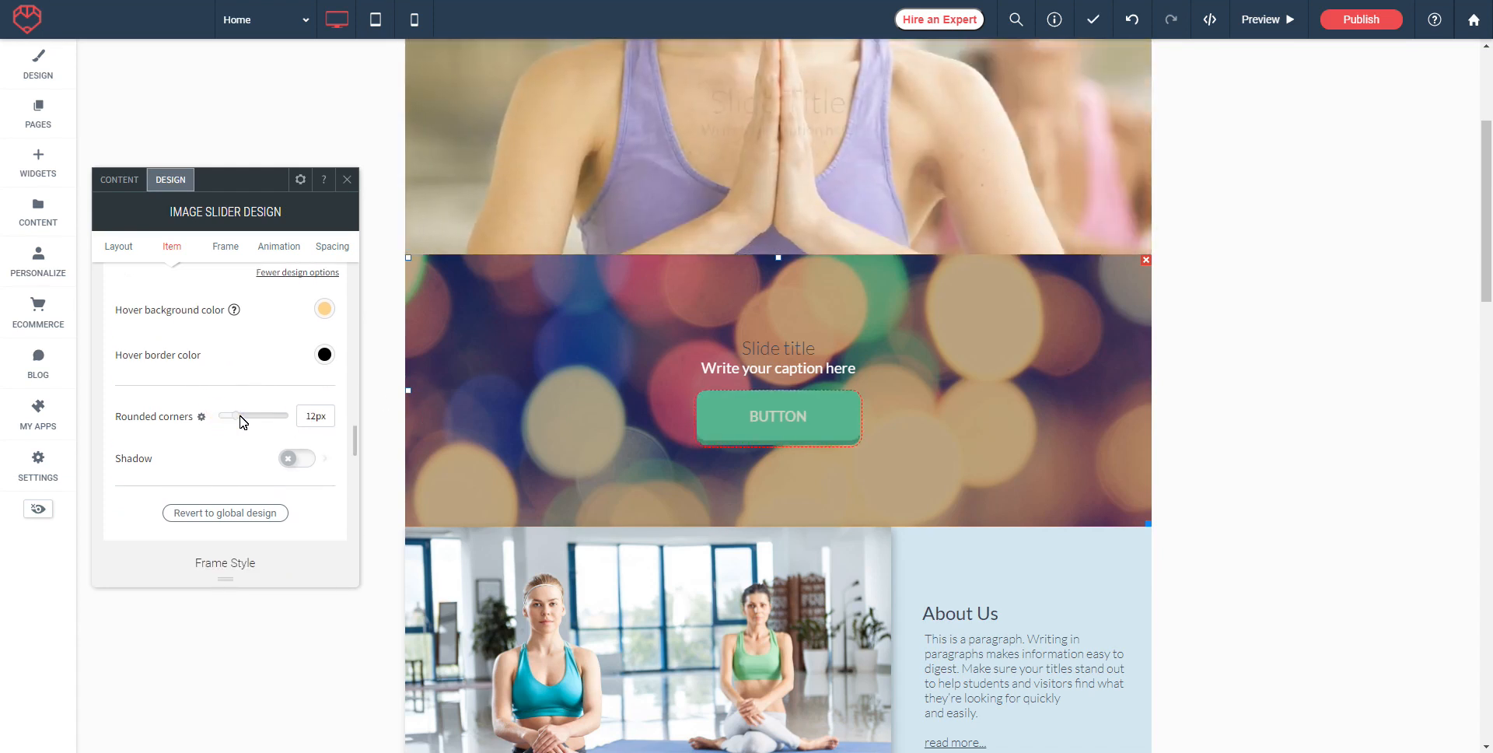
left_click(311, 463)
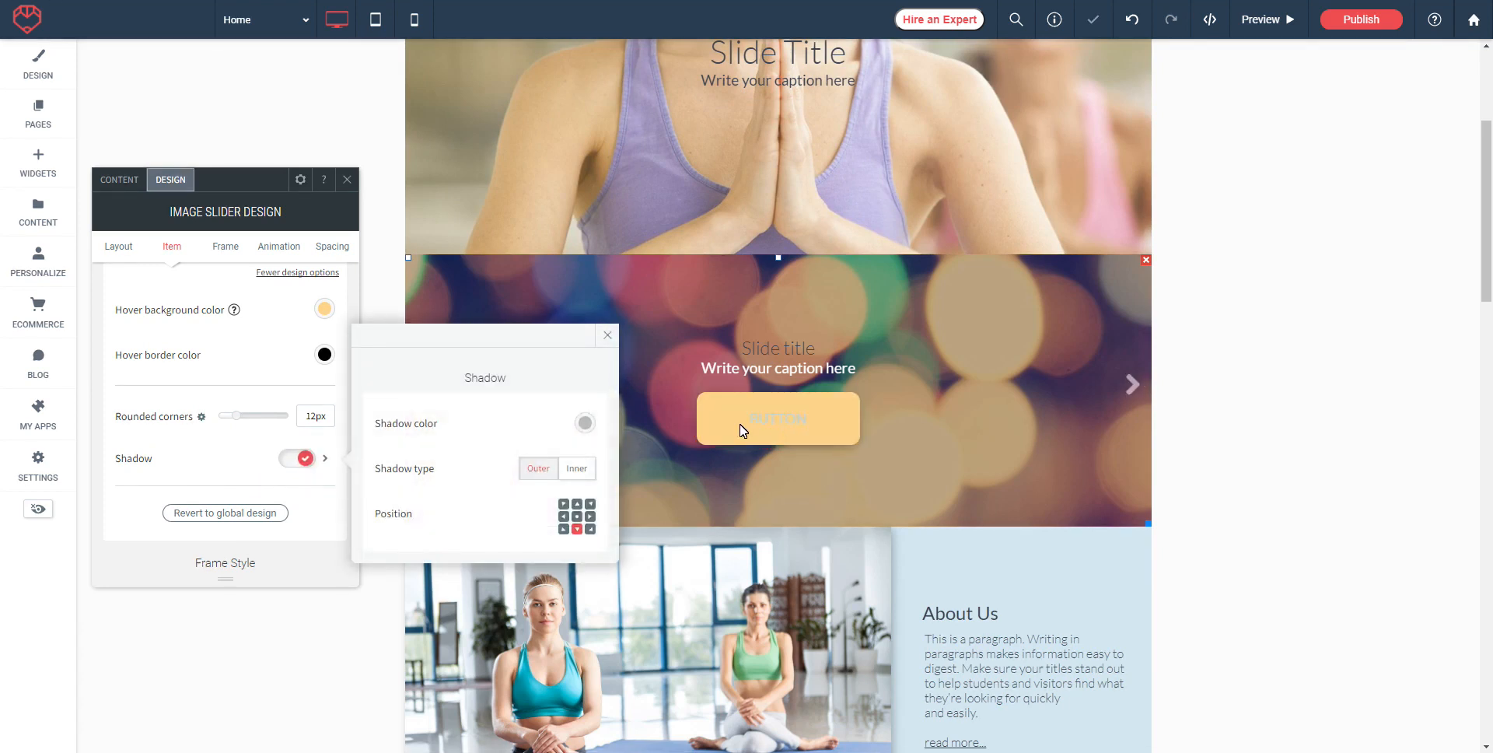
Show the slide button's background image options and look over the settings below them
scroll(193, 451, "up", 5)
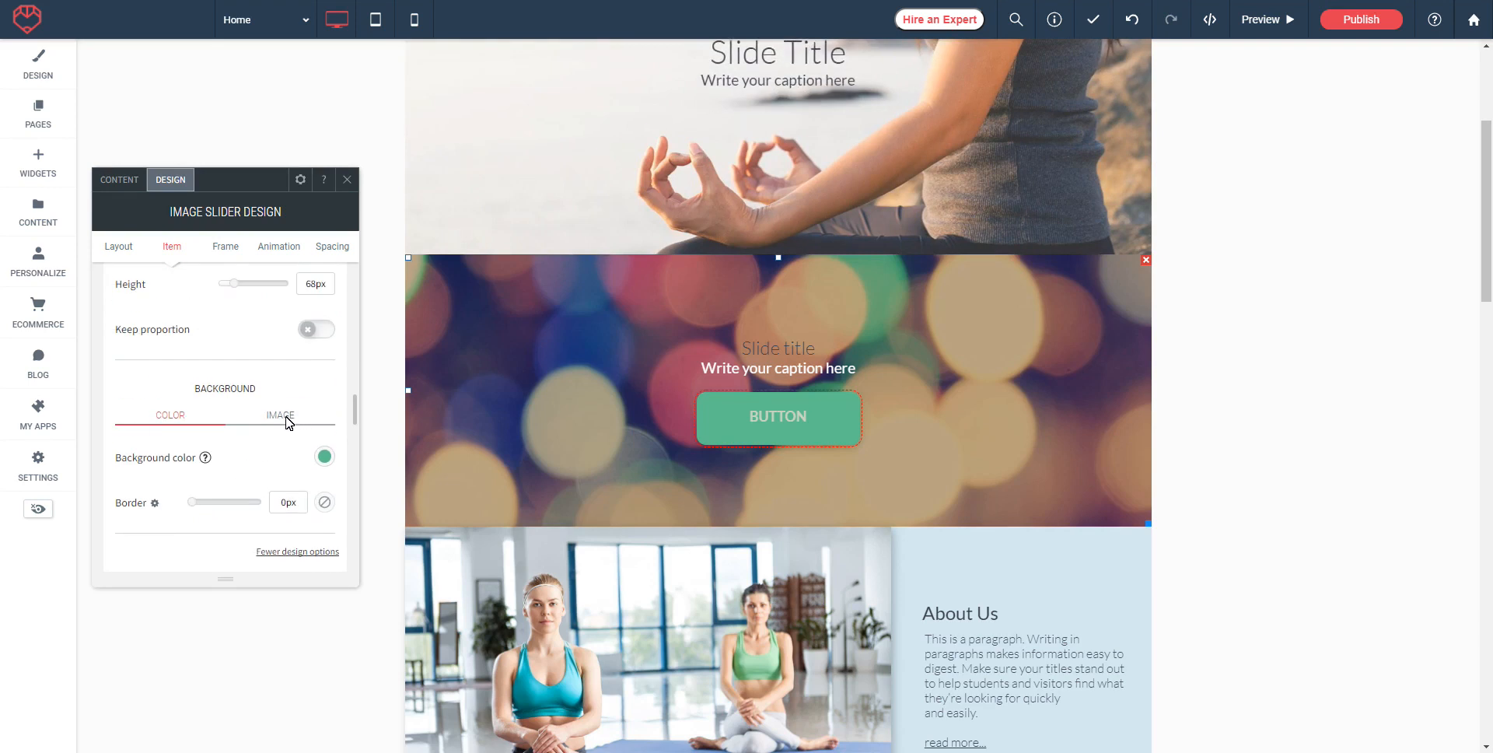
left_click(281, 417)
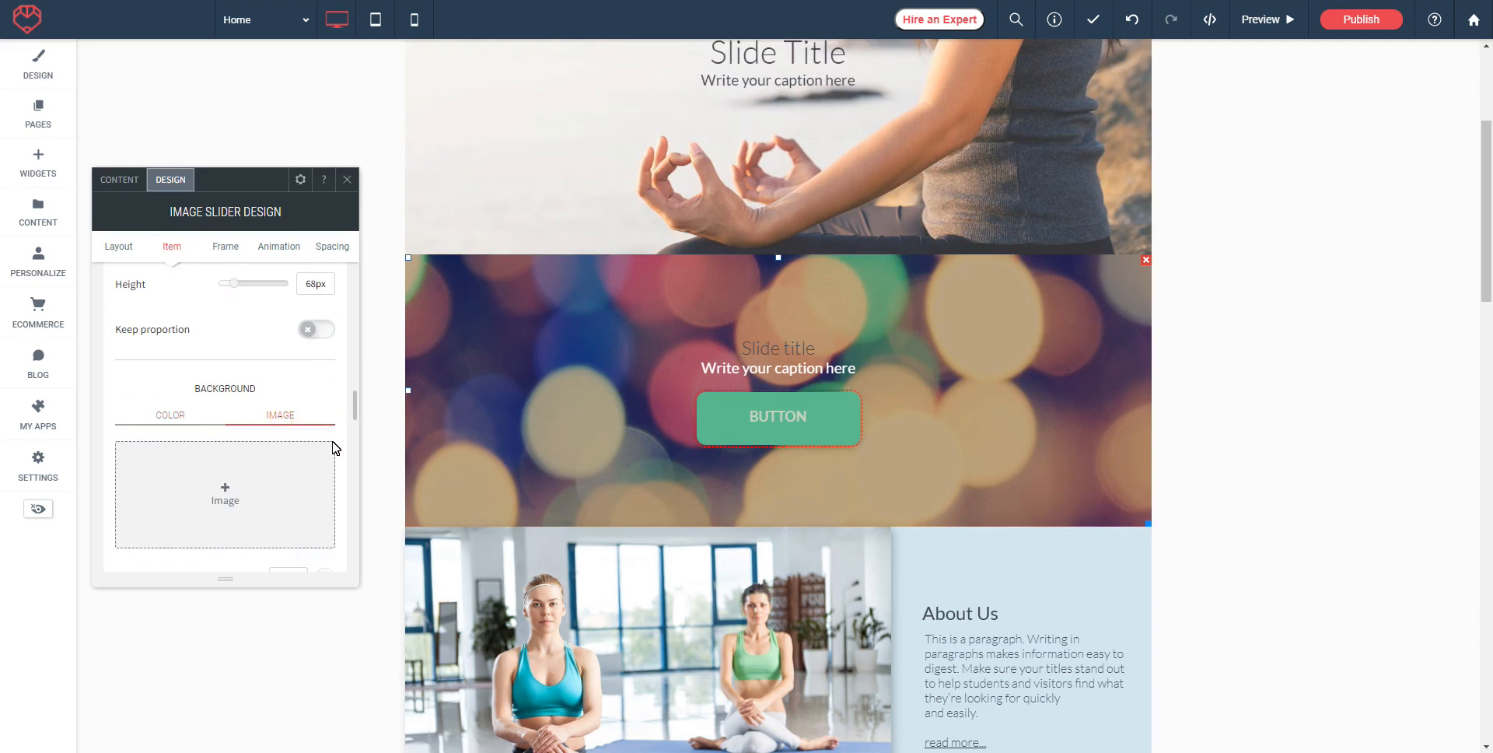
scroll(334, 447, "down", 1)
scroll(270, 457, "down", 1)
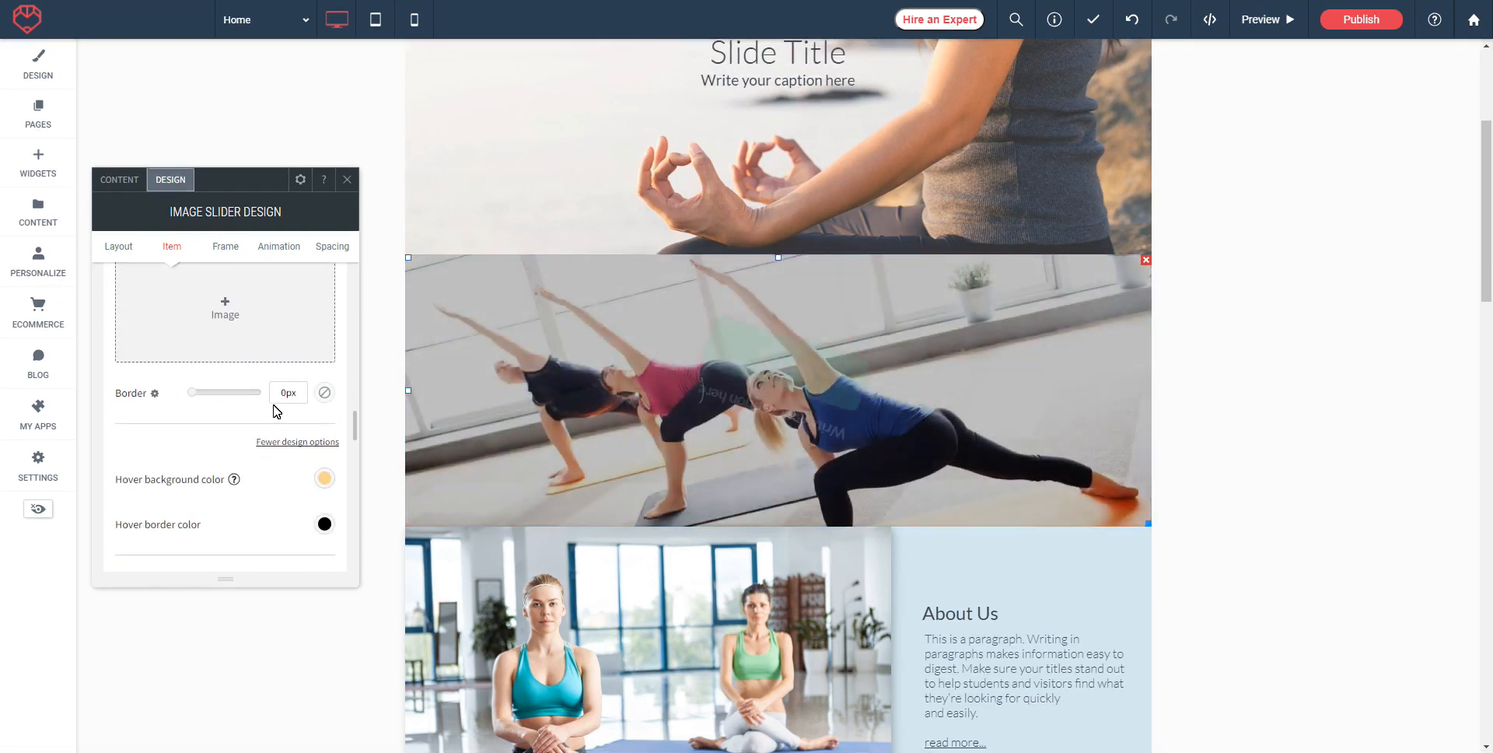
scroll(233, 424, "up", 4)
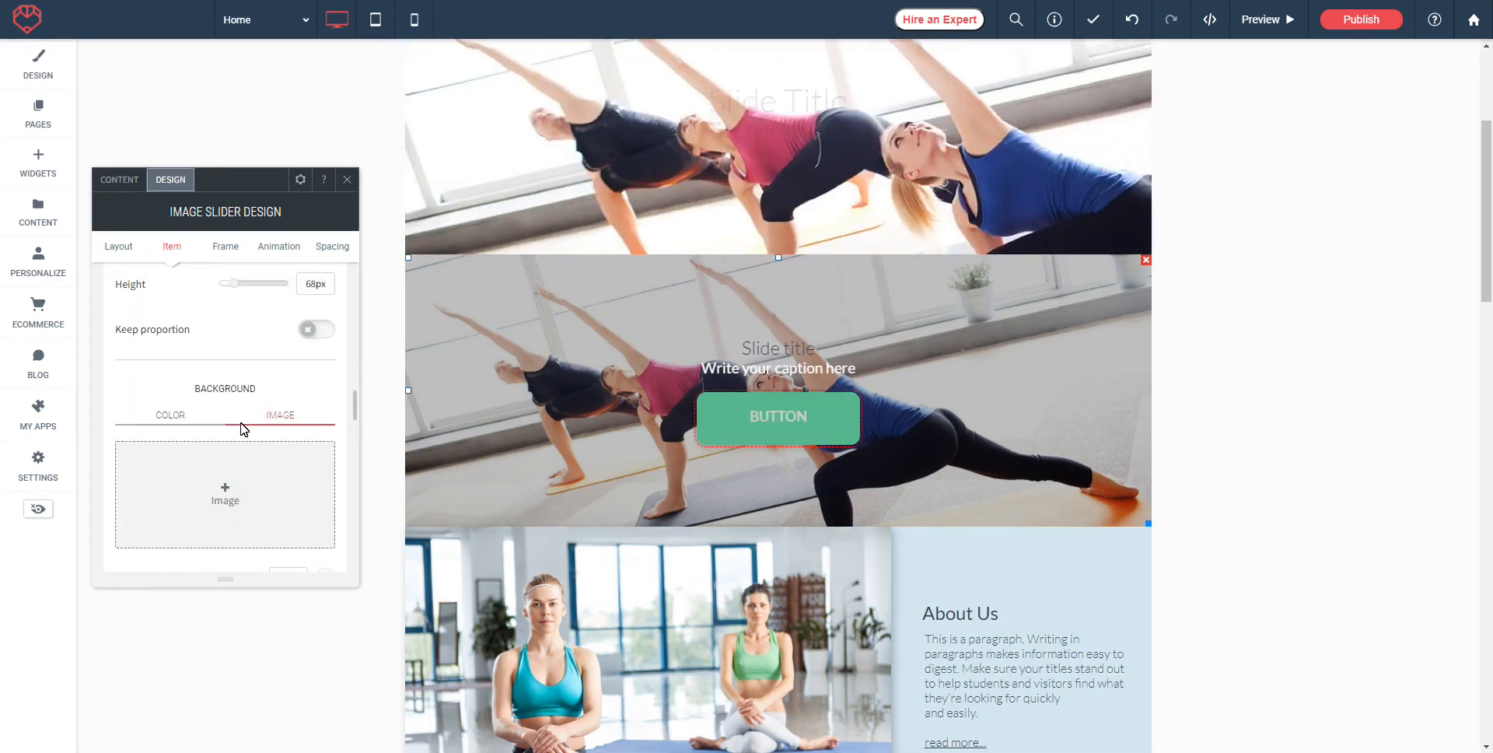
Try the full-width setting on the slider frame and turn it off again
scroll(233, 393, "down", 6)
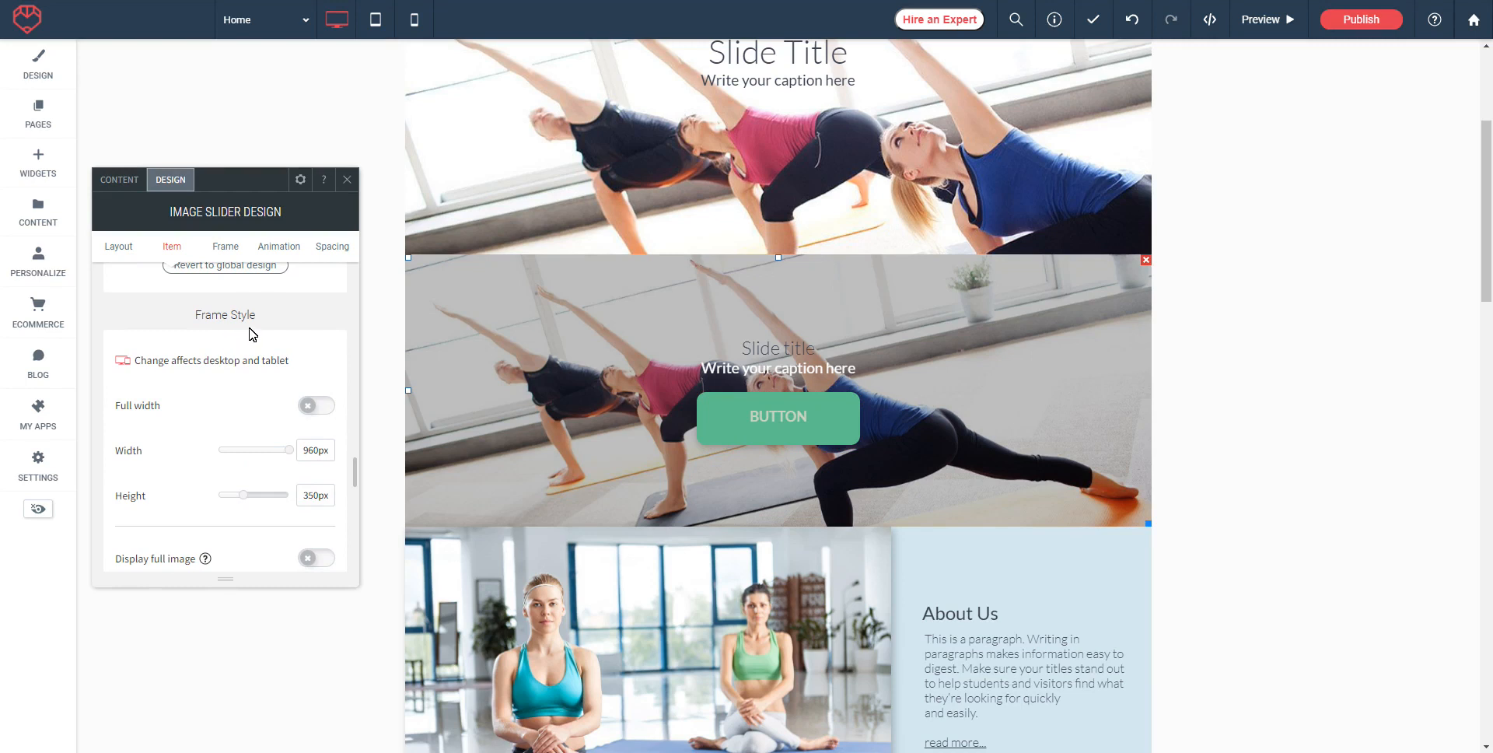
left_click(326, 411)
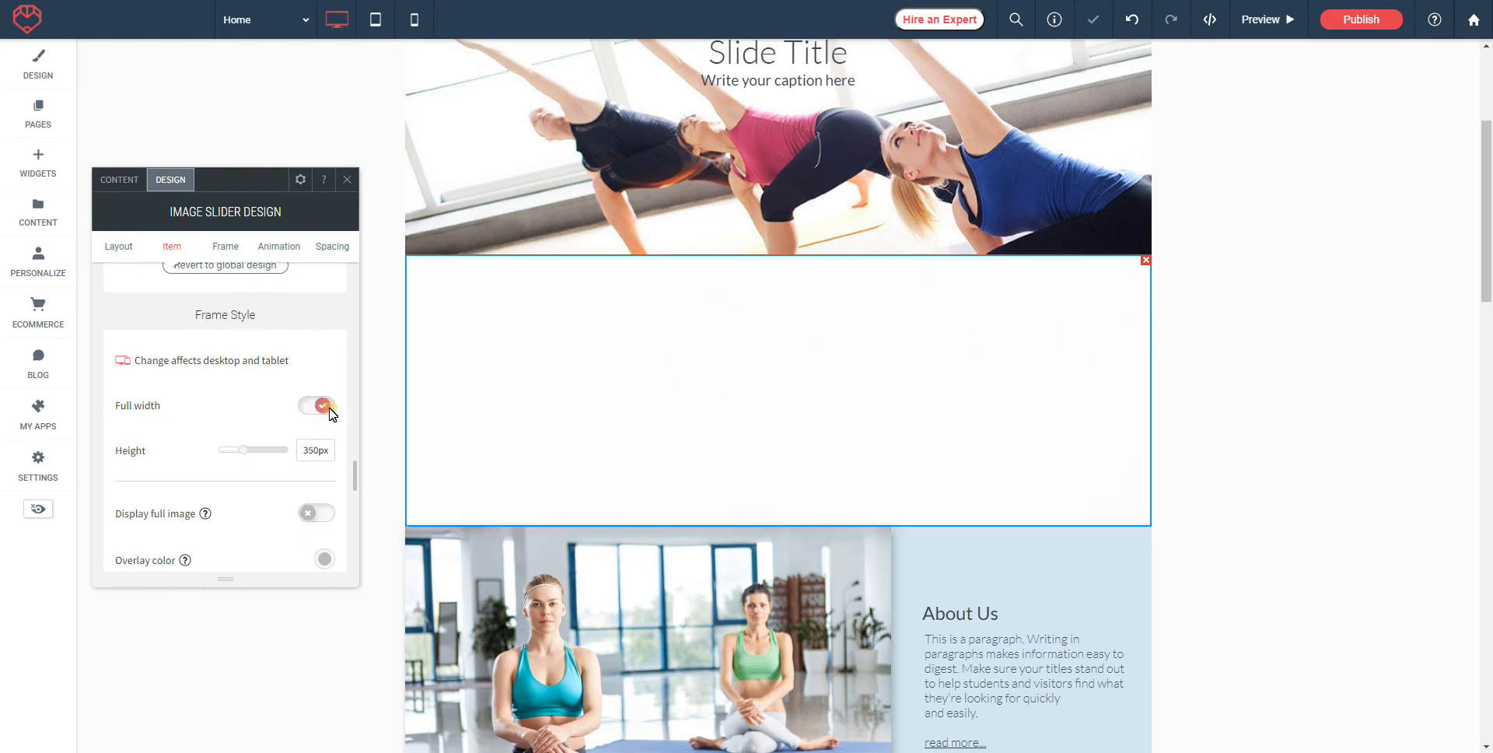
left_click(306, 406)
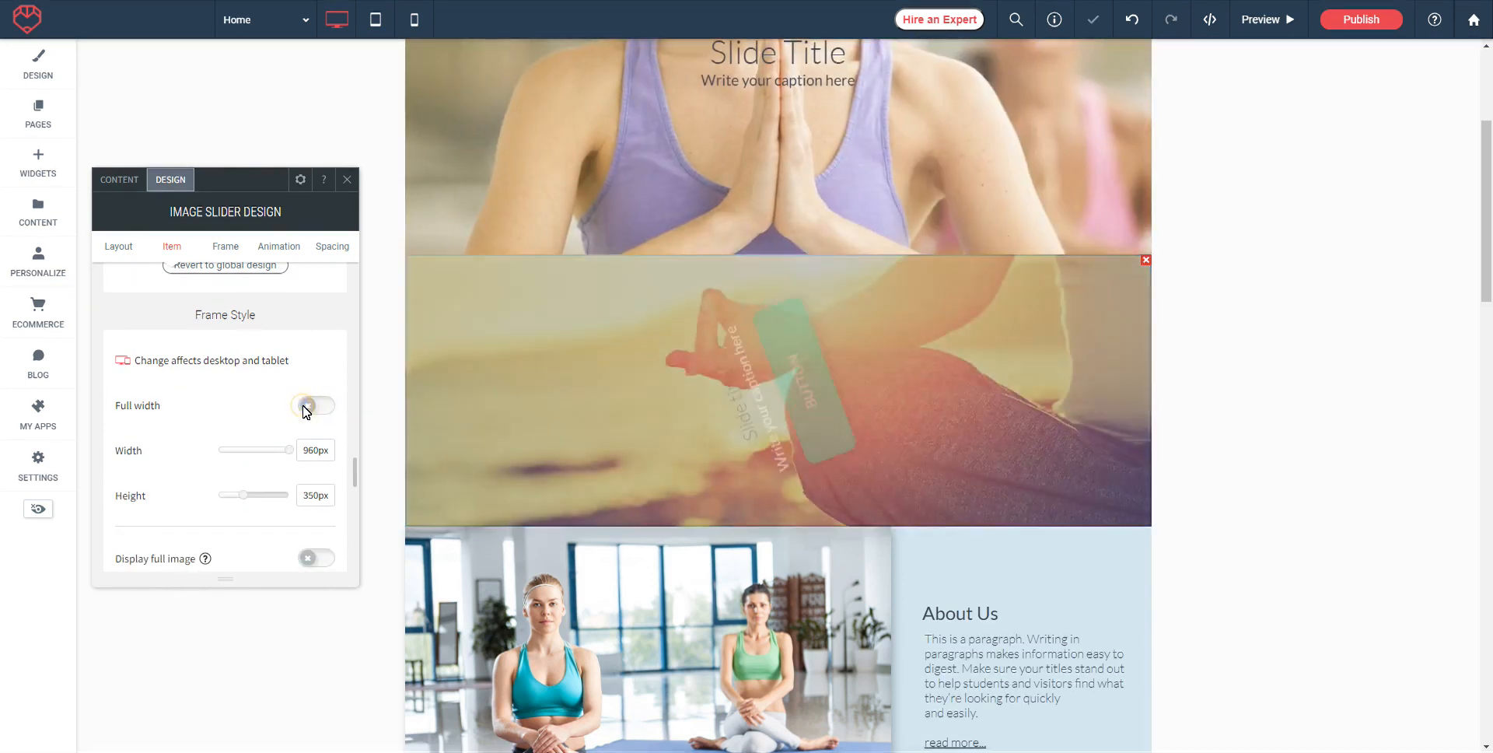
Set the slider frame's height to 513 px, trying a narrower width and restoring it to 960 px
left_click_drag(287, 453, 254, 495)
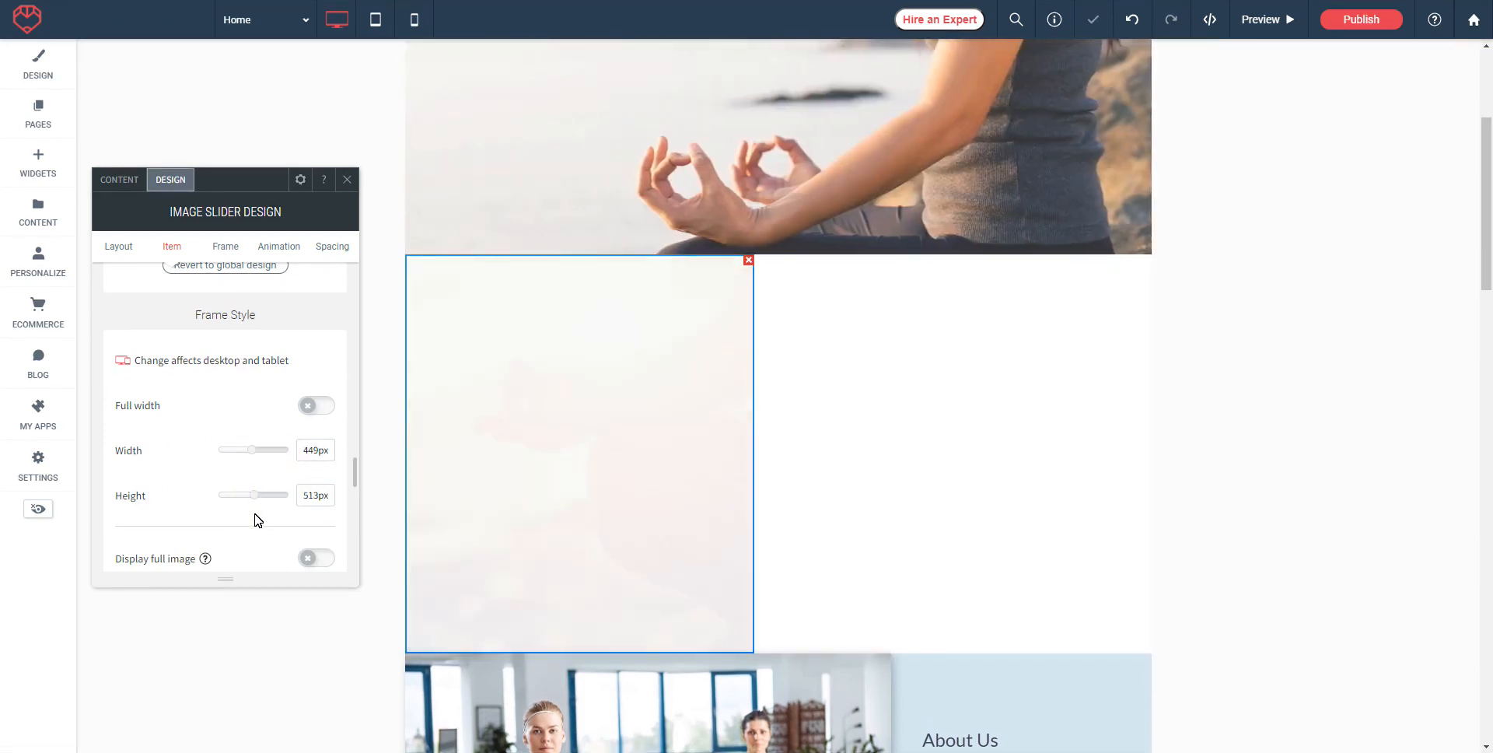
left_click_drag(261, 455, 293, 456)
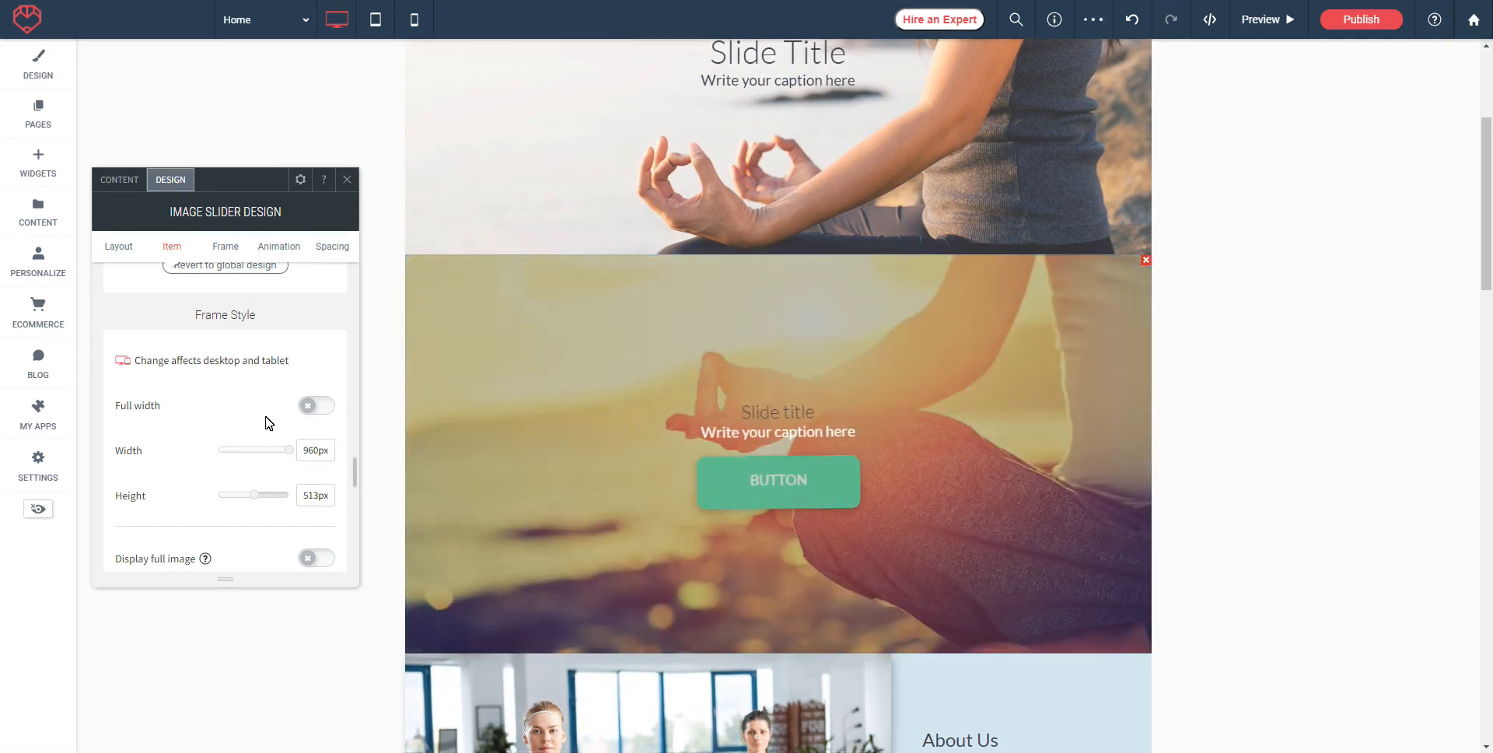
Try displaying the full image in the slider frame and turn the option off again
scroll(267, 417, "down", 3)
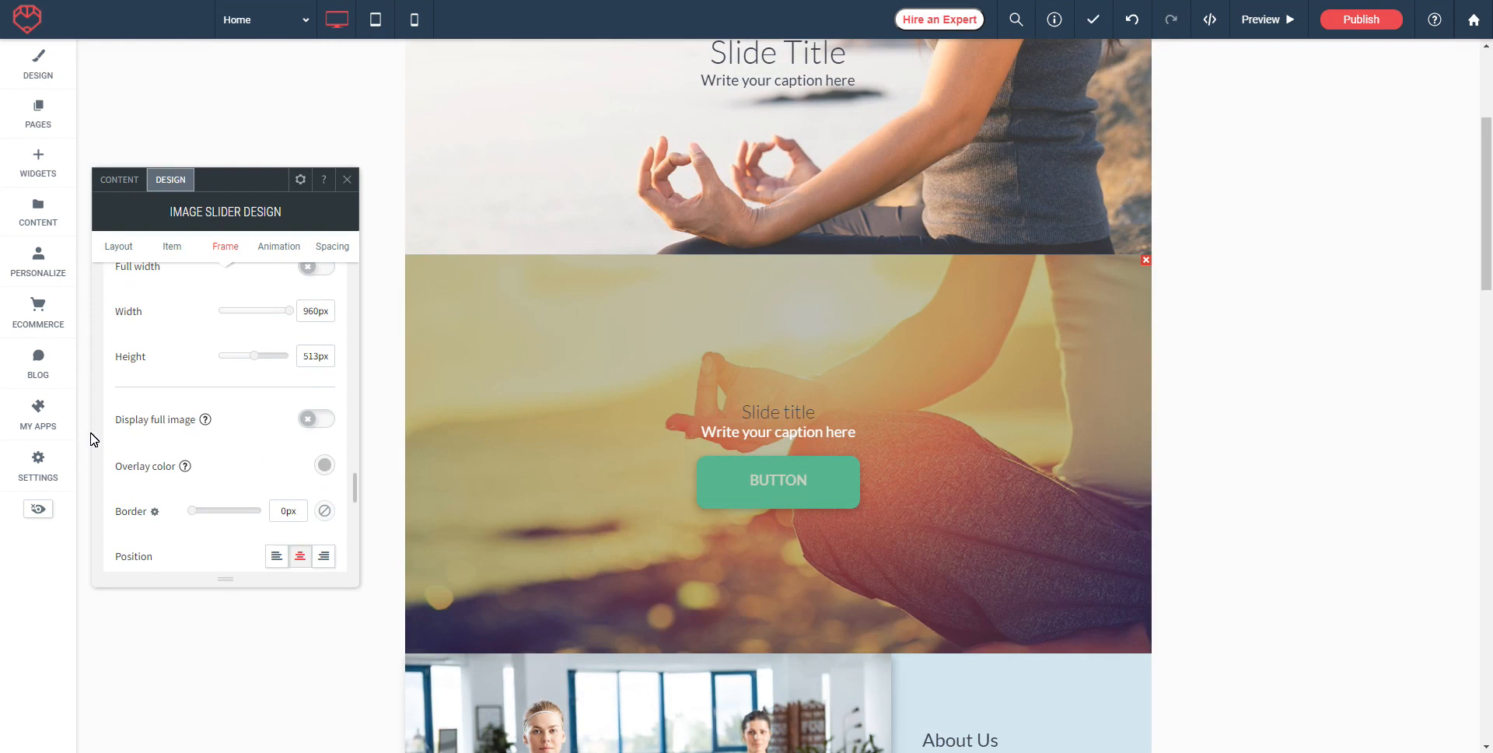
left_click(325, 421)
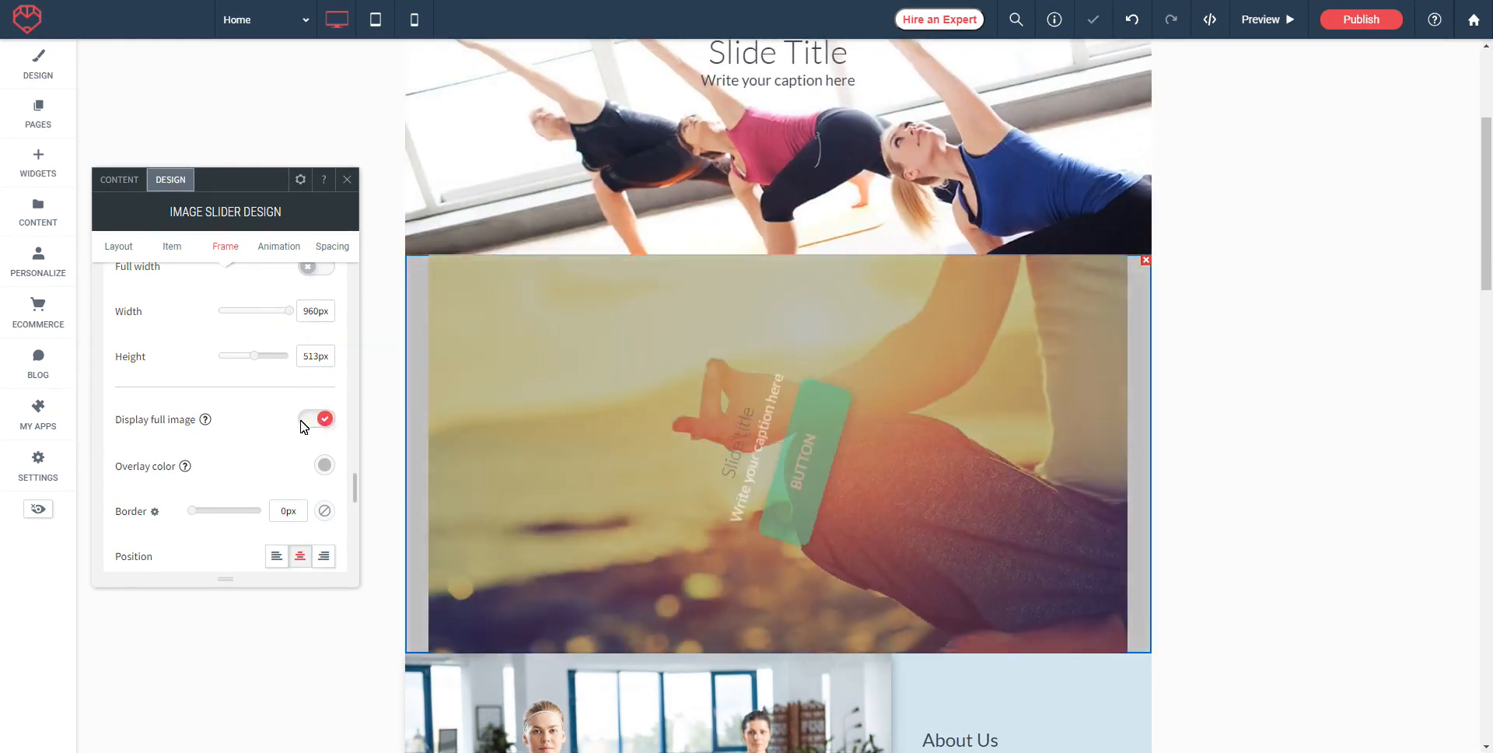
left_click(305, 424)
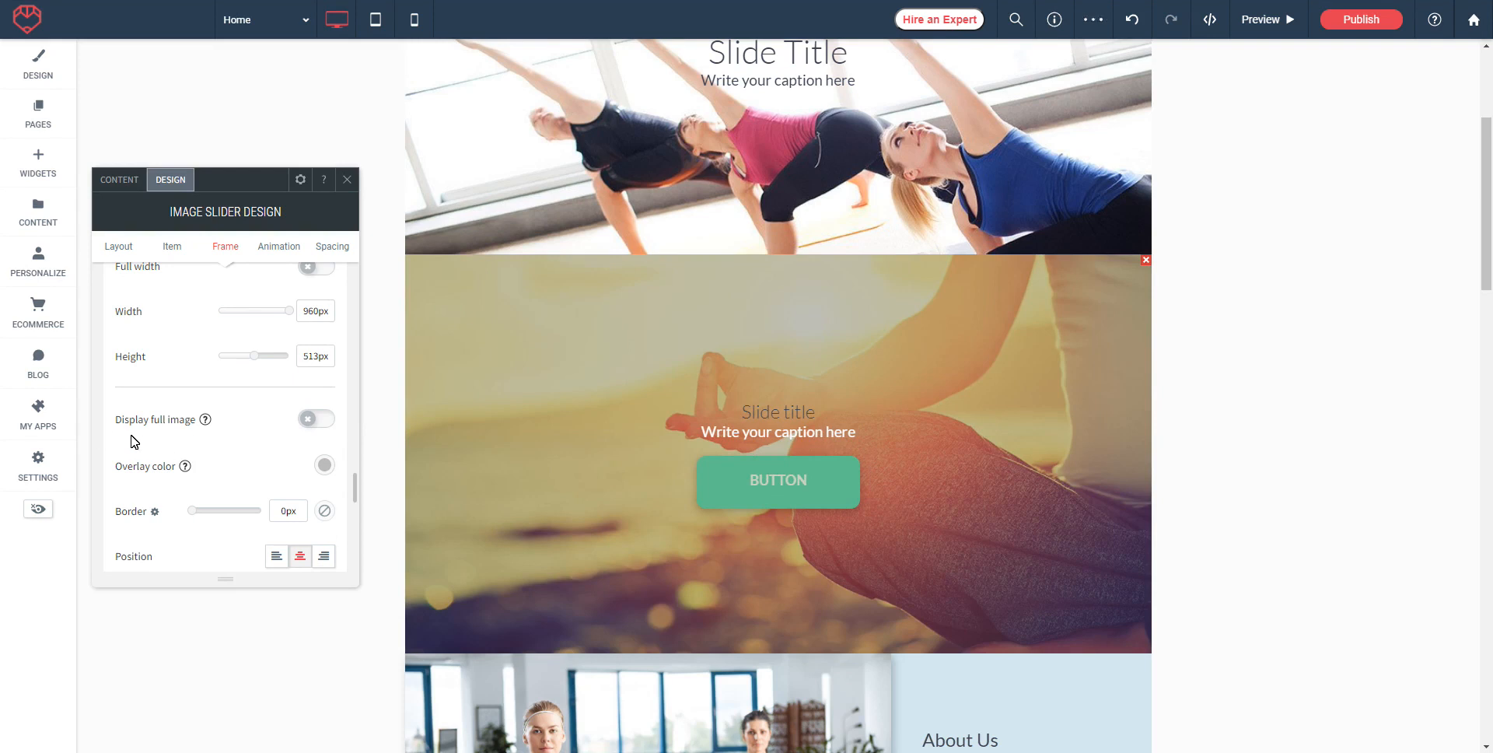
Set the slider frame's overlay colour to light orange #f9d48c and reduce its opacity
scroll(223, 433, "down", 1)
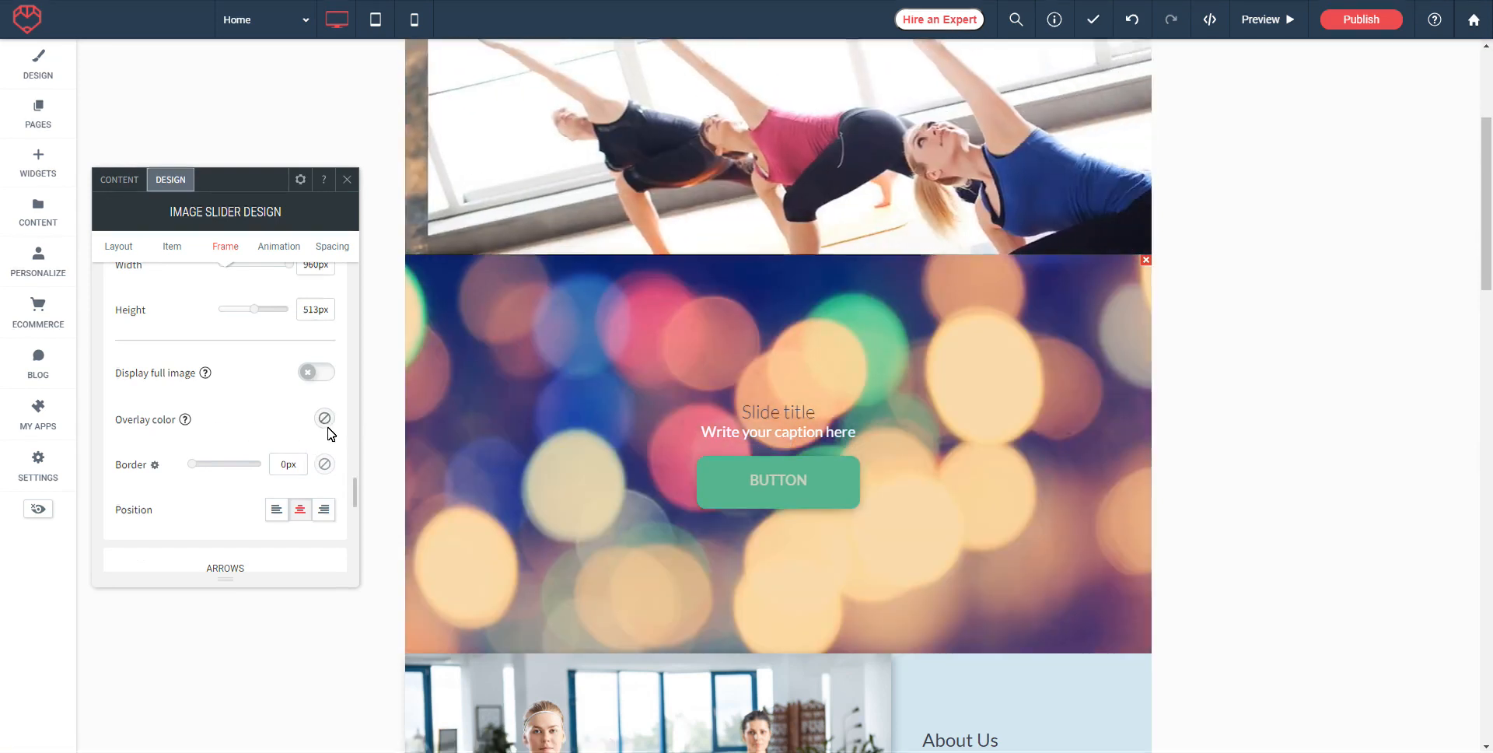
left_click(324, 418)
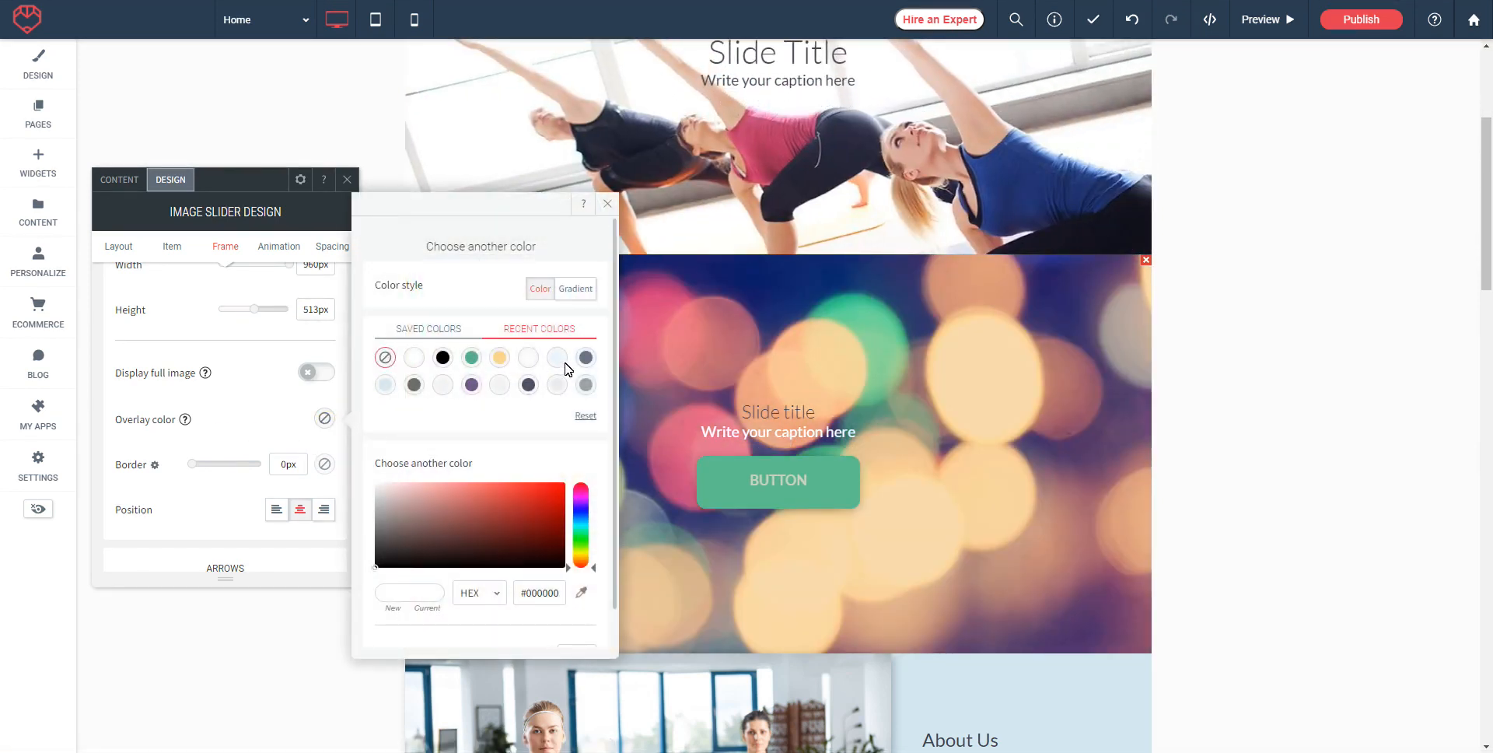
left_click(499, 359)
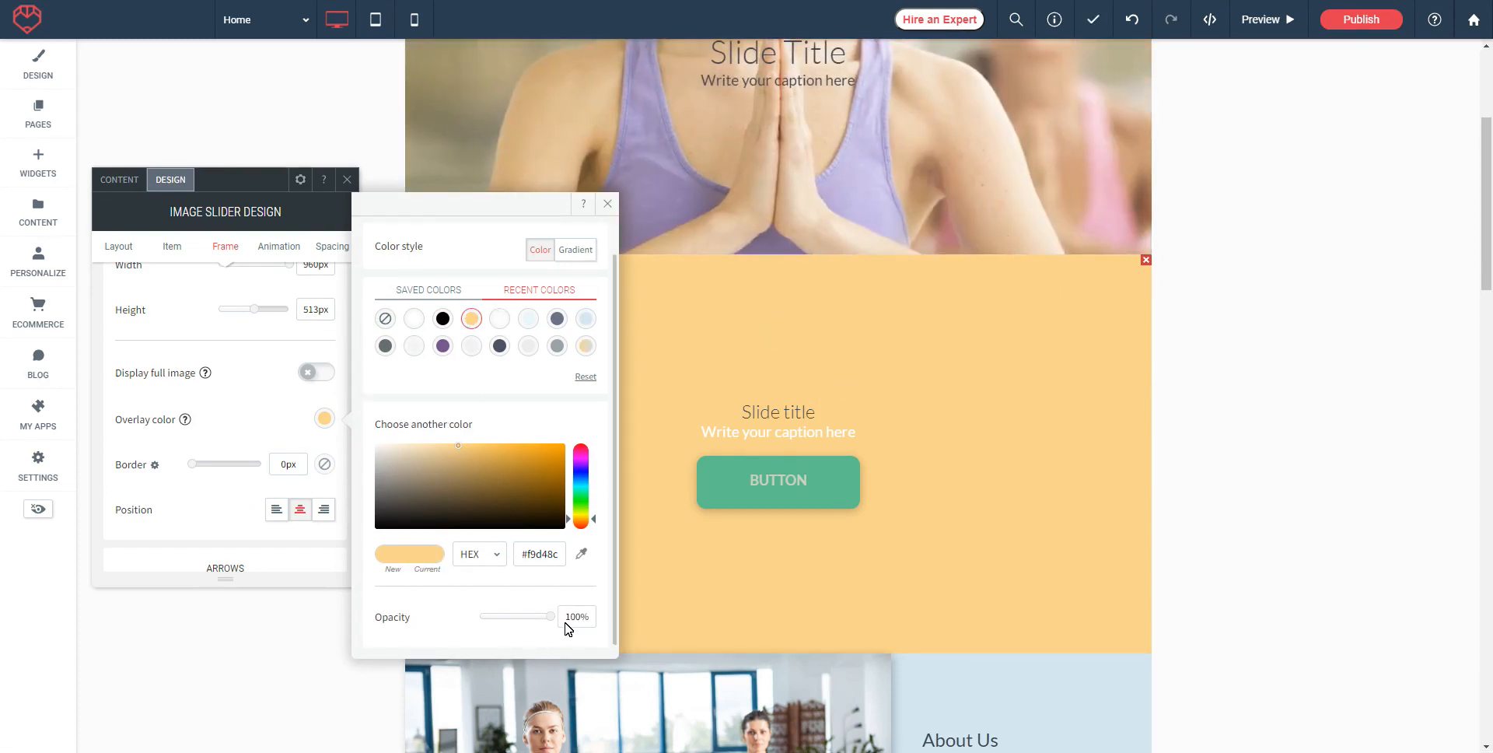
left_click_drag(550, 619, 511, 622)
Try the left and right positions for the slide content and return it to the centre
scroll(180, 464, "down", 1)
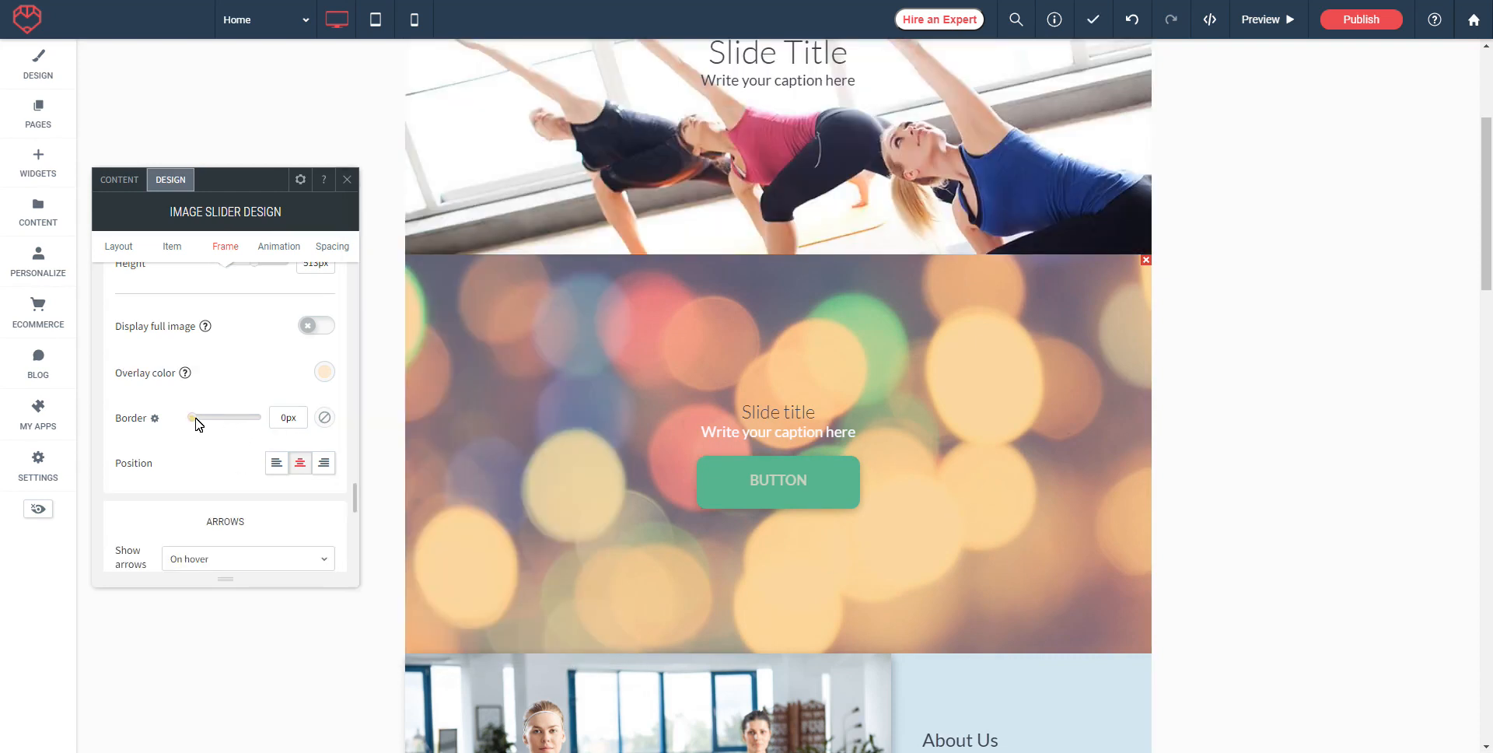
left_click(276, 462)
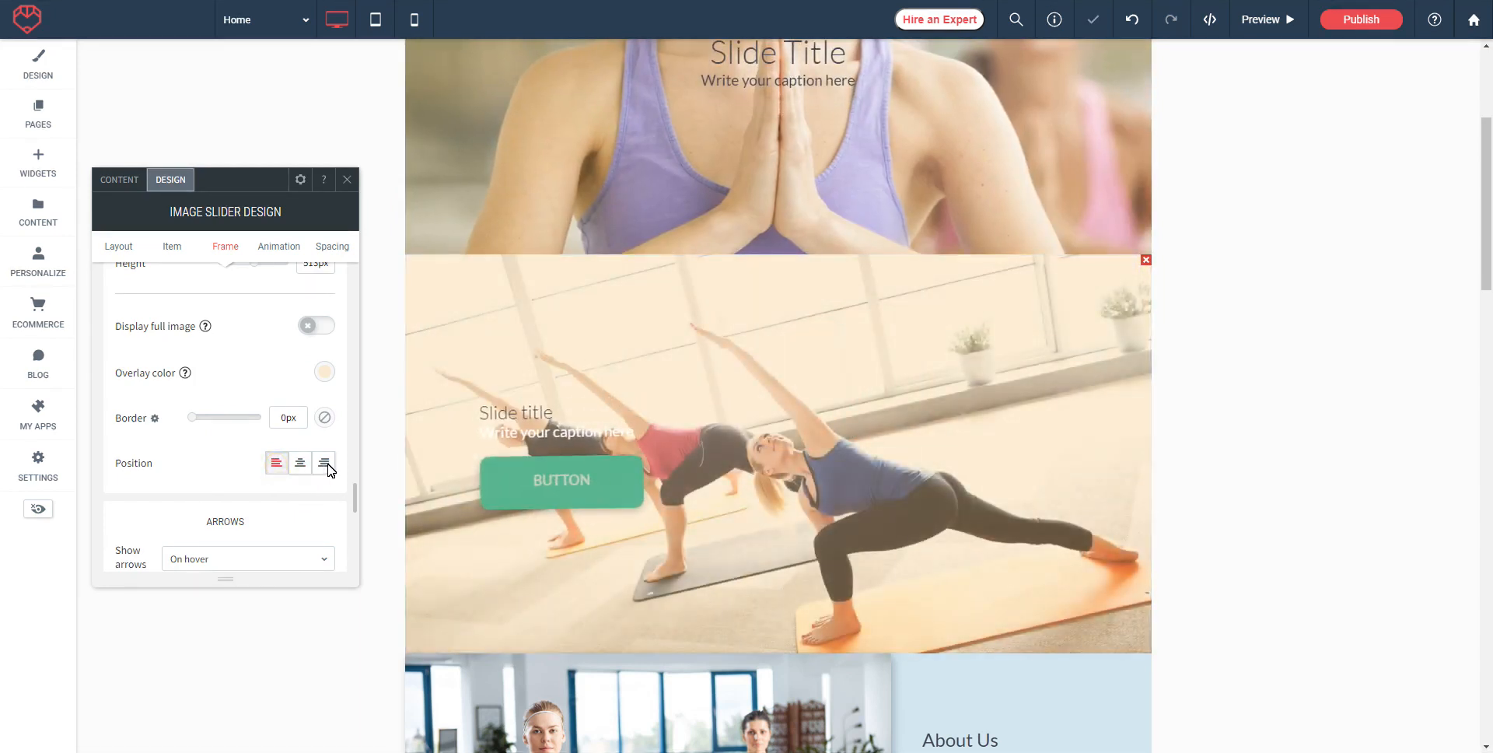
left_click(325, 465)
left_click(299, 463)
Set the slider's arrow colour to black and have the arrows shown Always
scroll(206, 443, "down", 1)
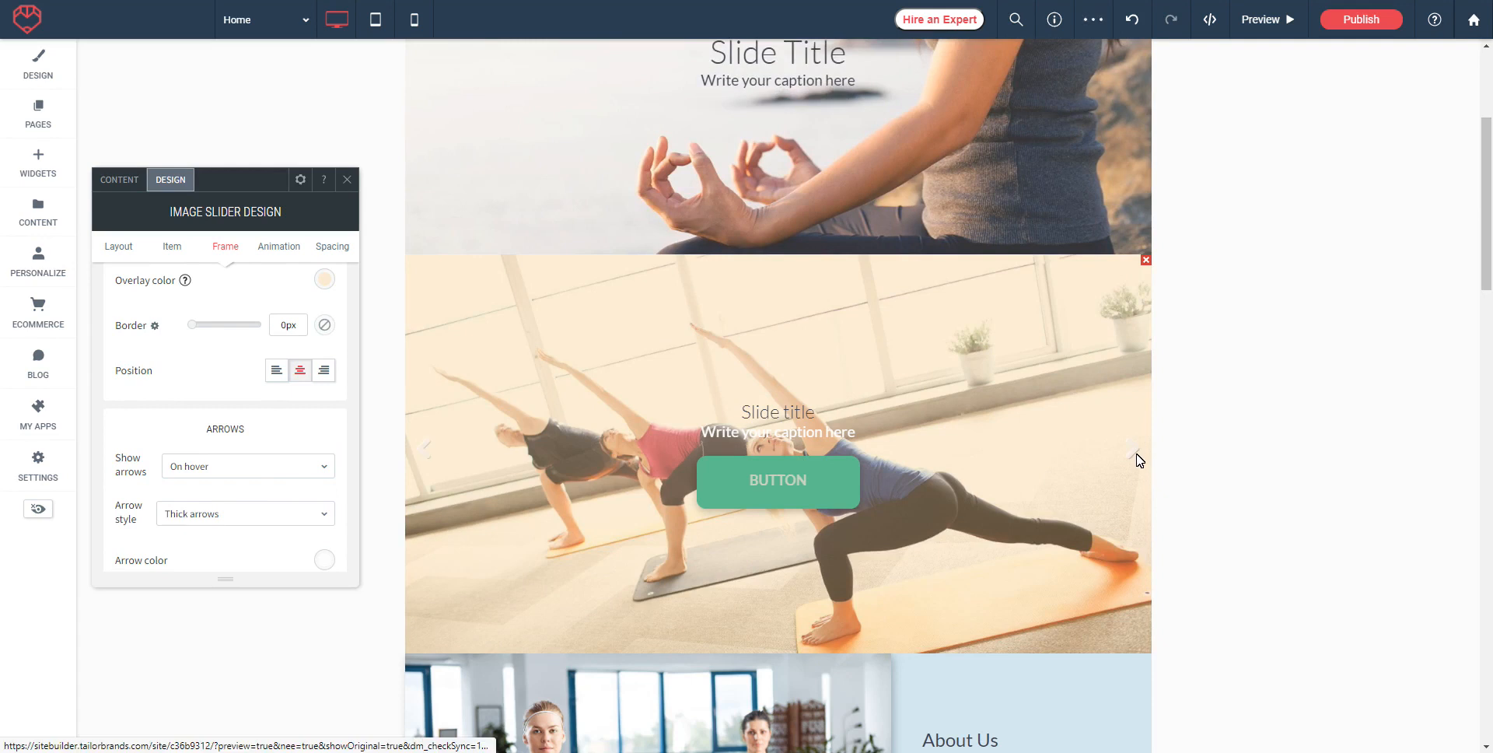
scroll(172, 528, "down", 1)
left_click(324, 514)
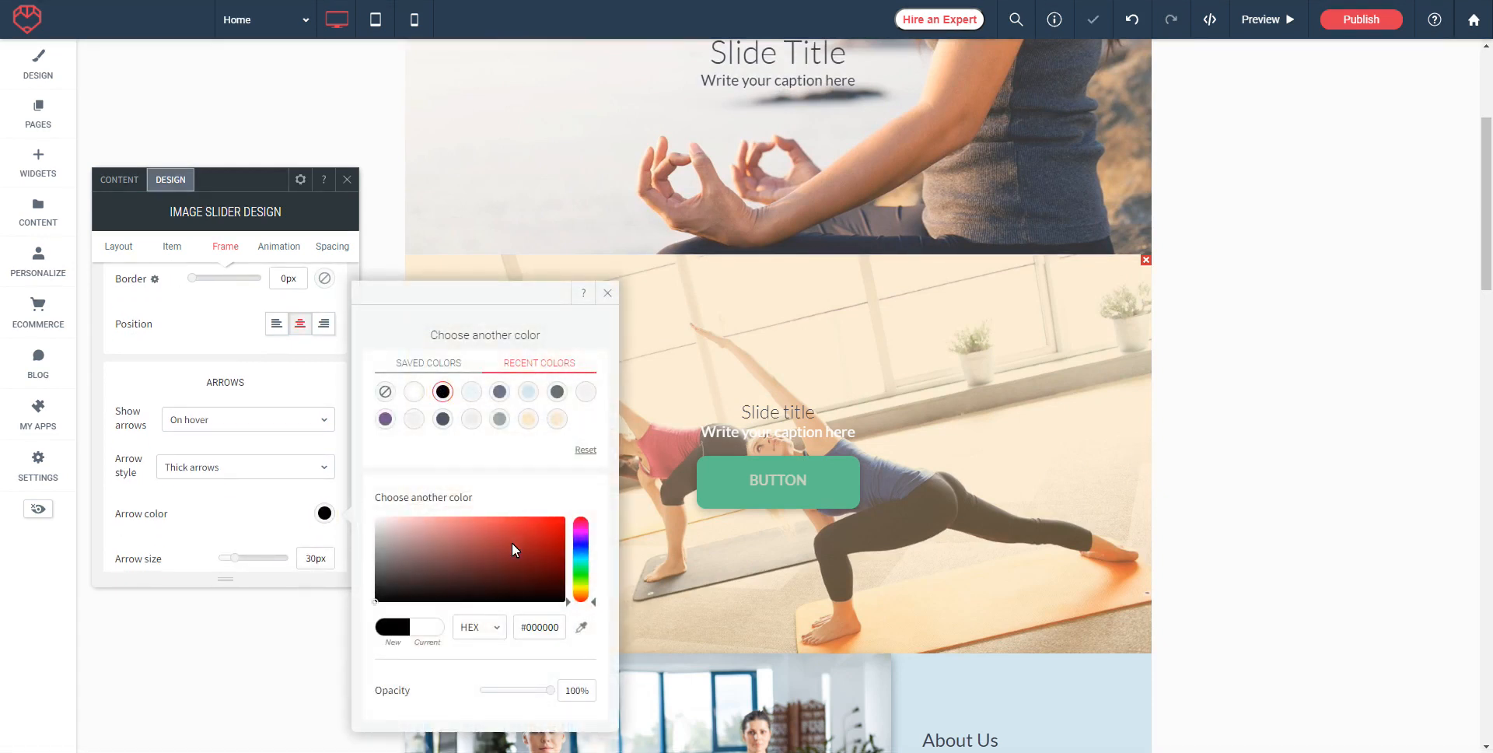
left_click(608, 292)
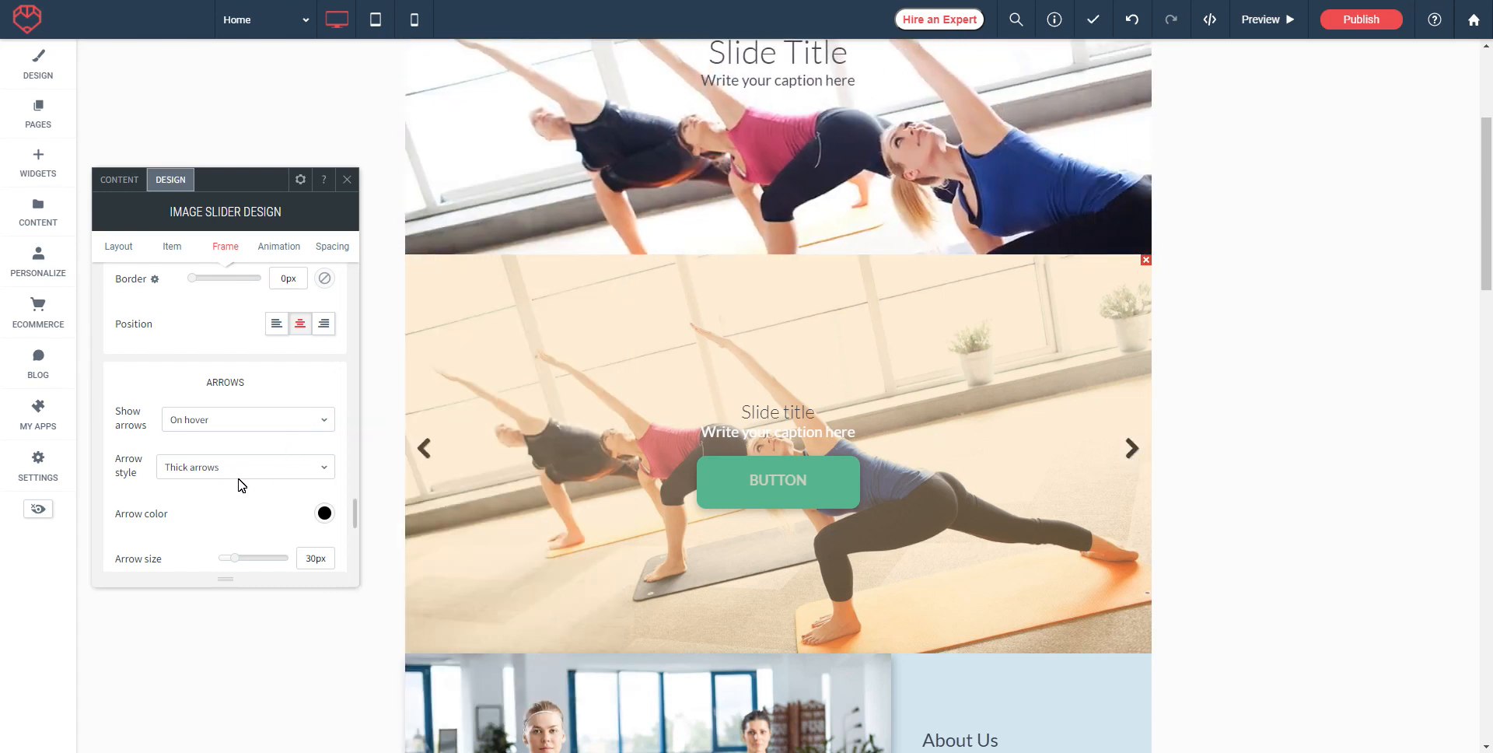
left_click(309, 426)
left_click(189, 473)
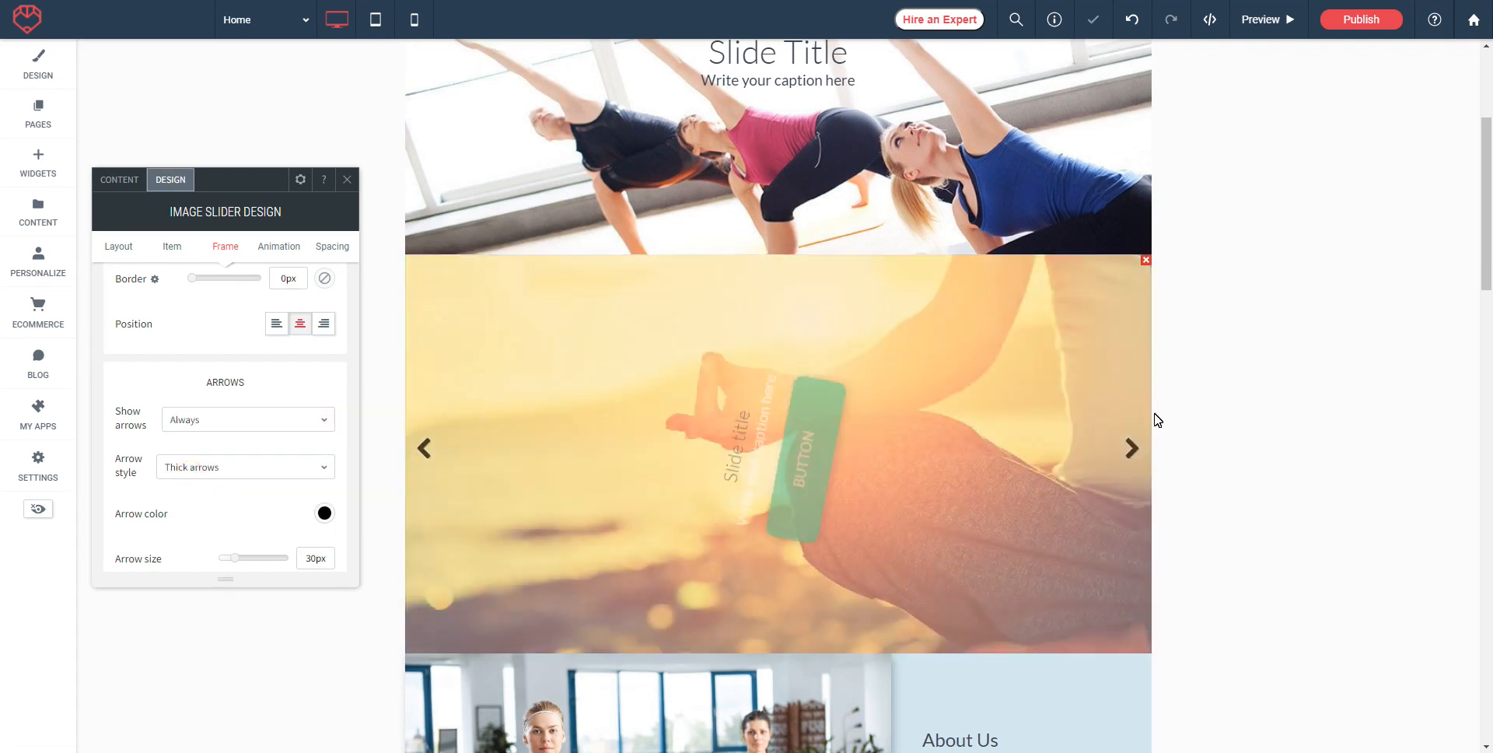
Try the Double arrows style for the slider and go back to Thick arrows
left_click(268, 471)
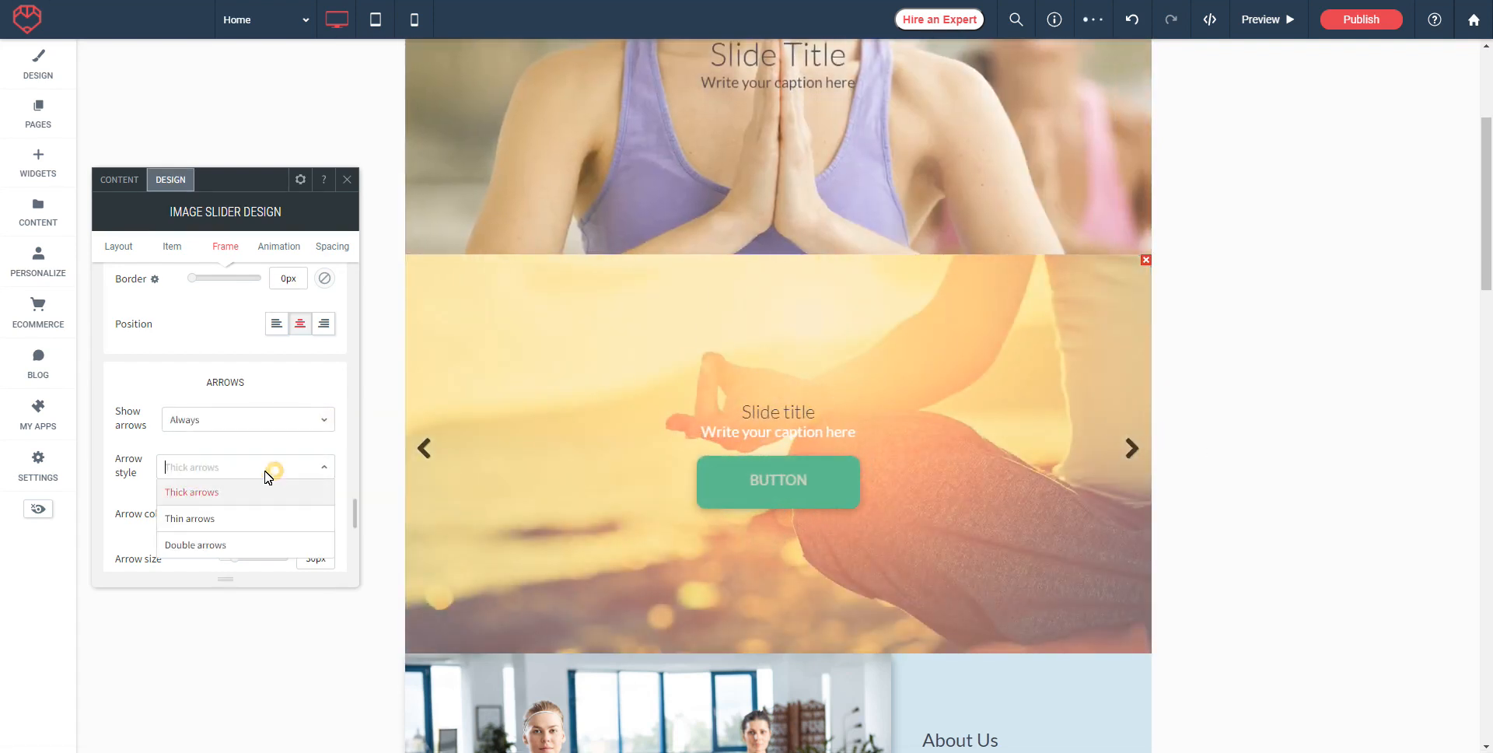
left_click(188, 544)
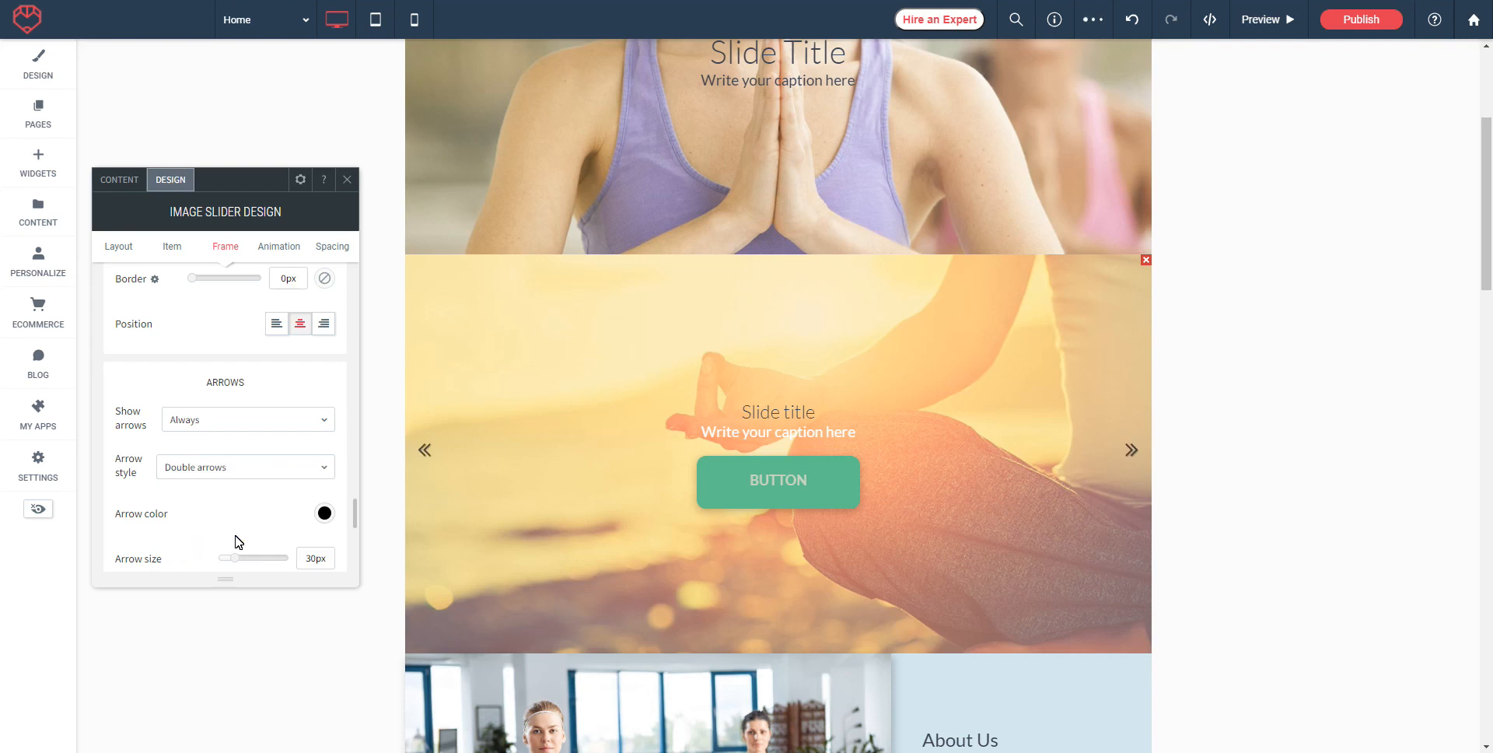
left_click(217, 474)
left_click(196, 494)
Enlarge the slider's navigation arrows to 56 px
scroll(210, 478, "down", 1)
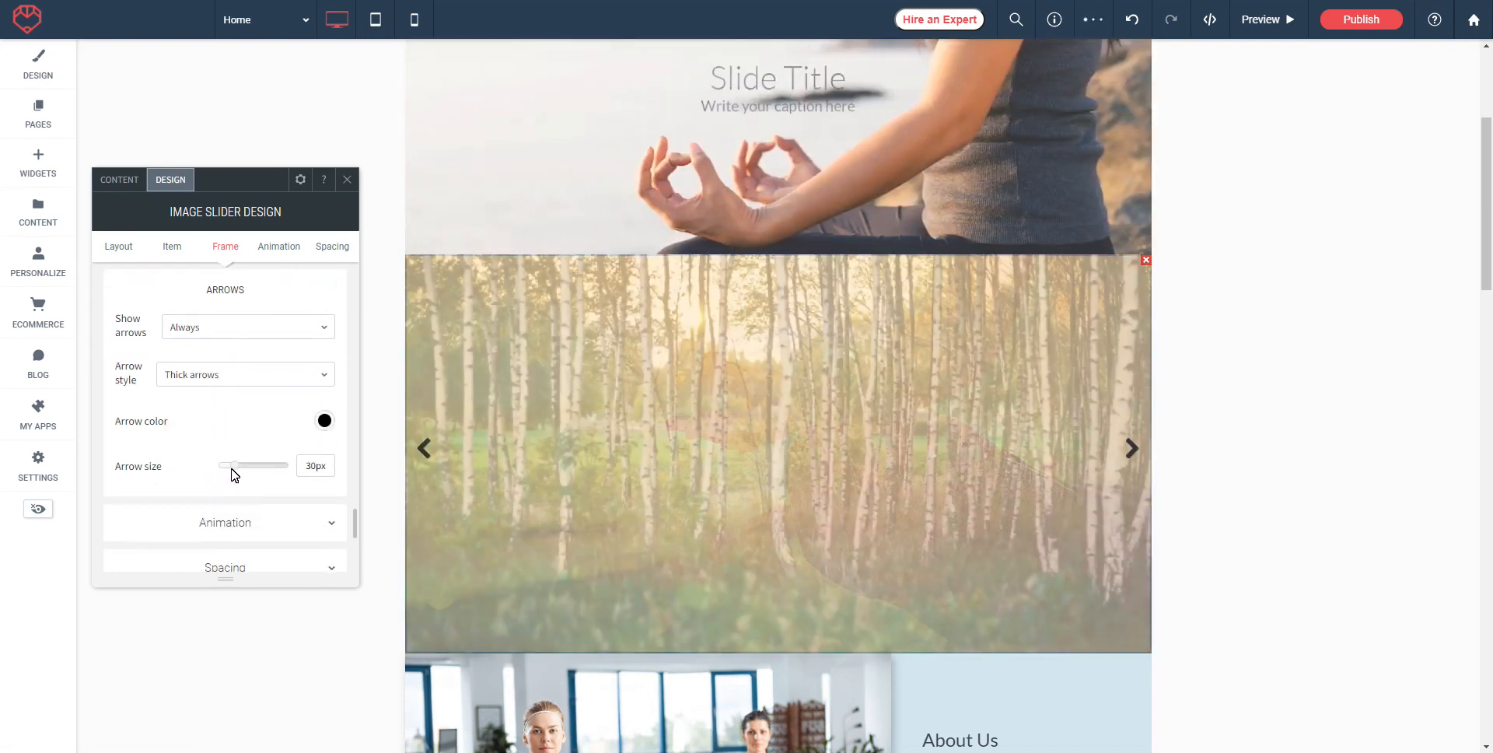
left_click_drag(235, 465, 257, 465)
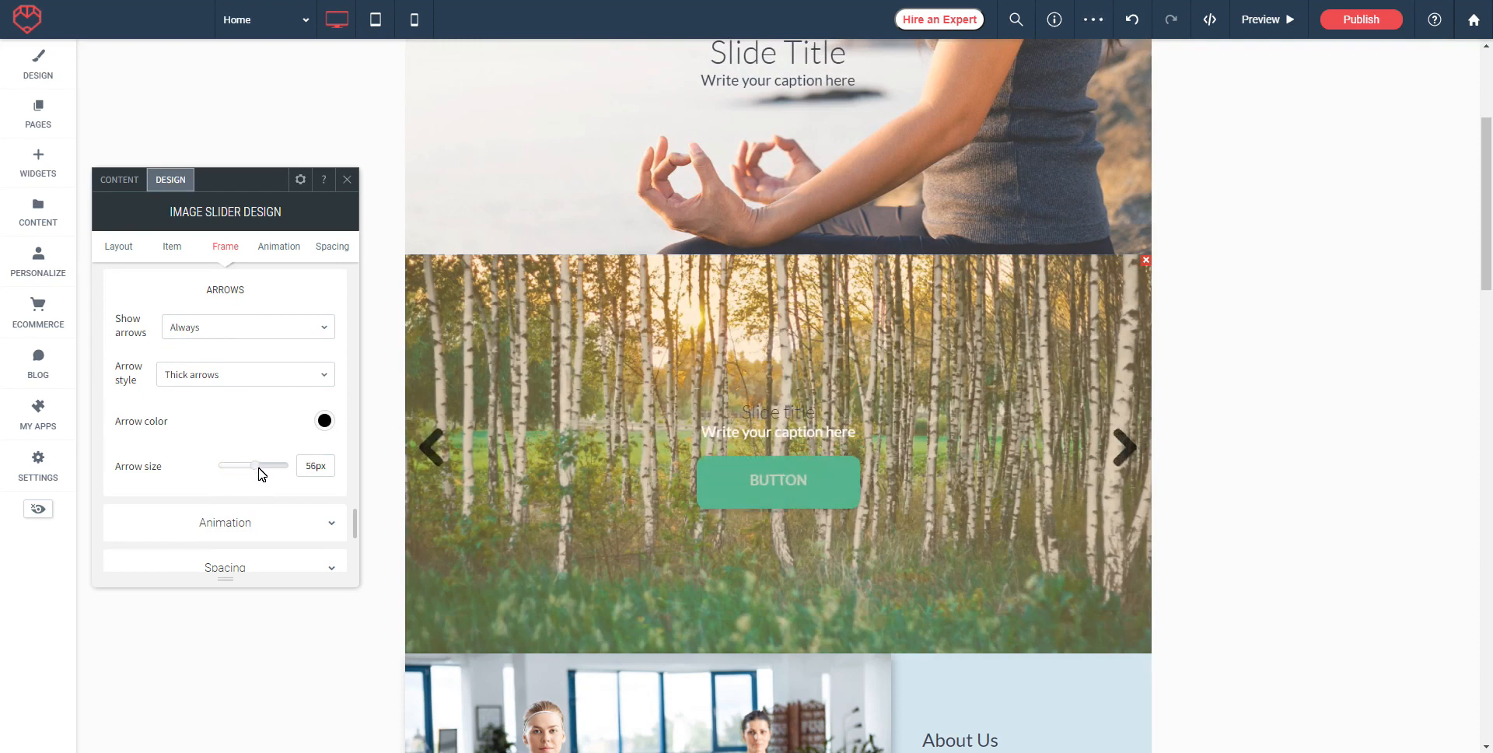
Show the slider's animation settings and choose Fade in as its Entrance animation
scroll(196, 459, "down", 1)
left_click(232, 473)
scroll(250, 486, "down", 1)
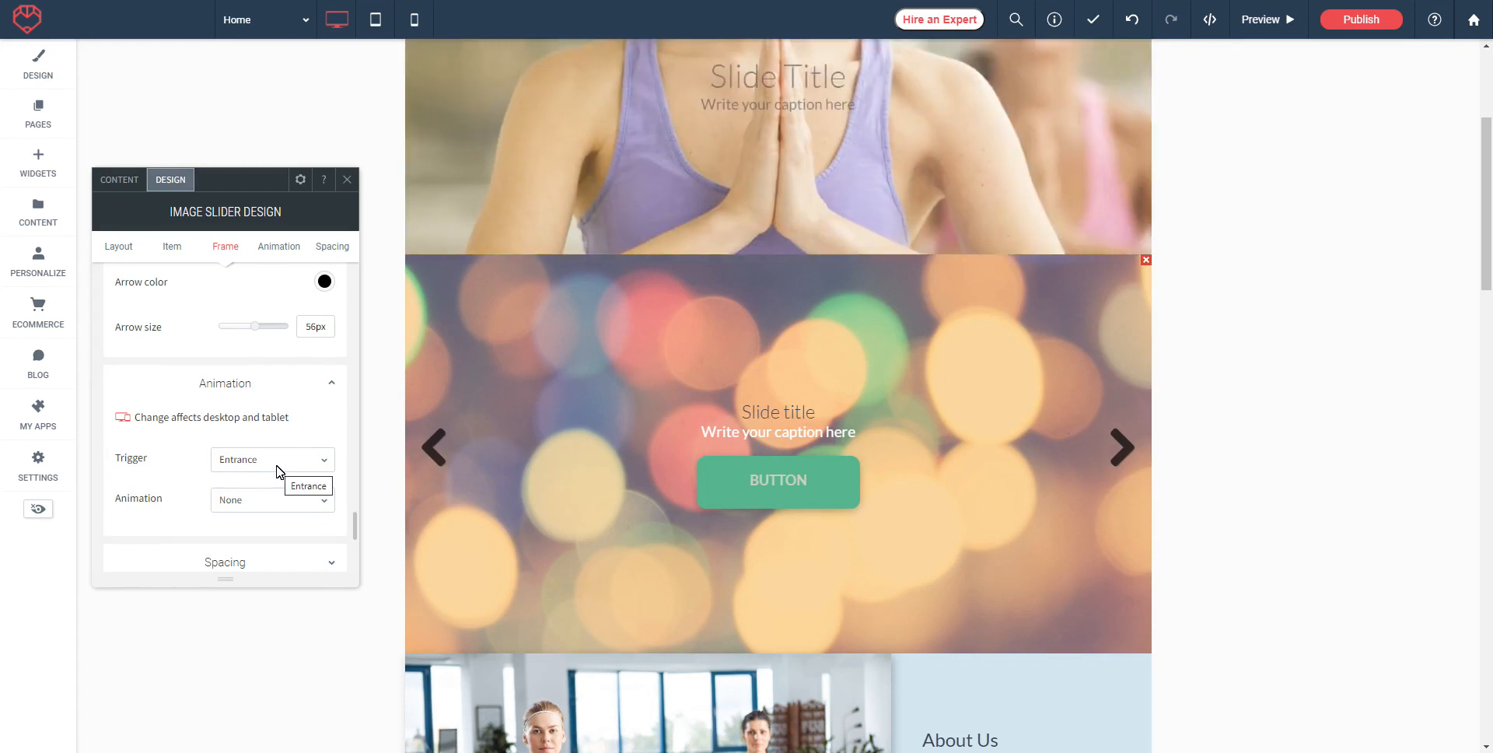
scroll(272, 482, "down", 1)
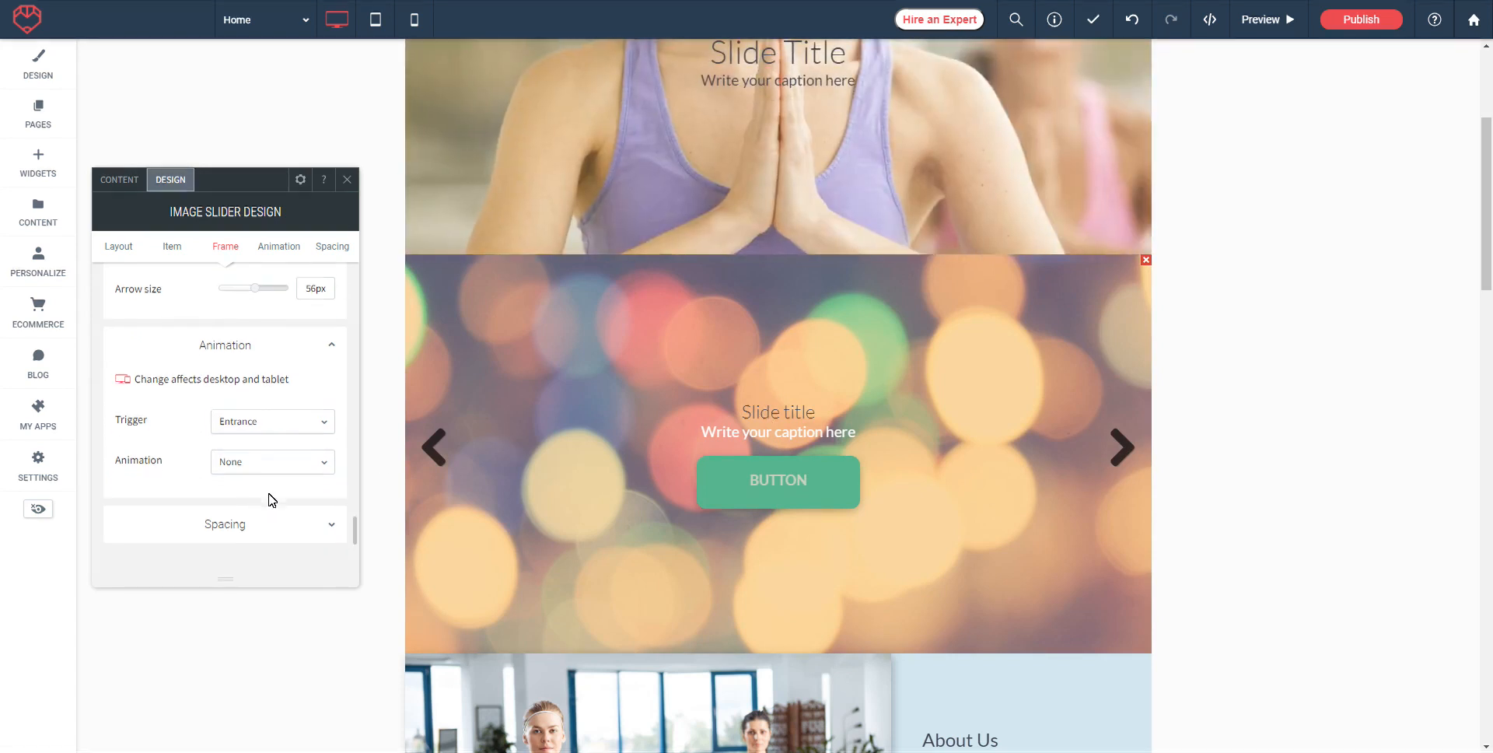
left_click(280, 453)
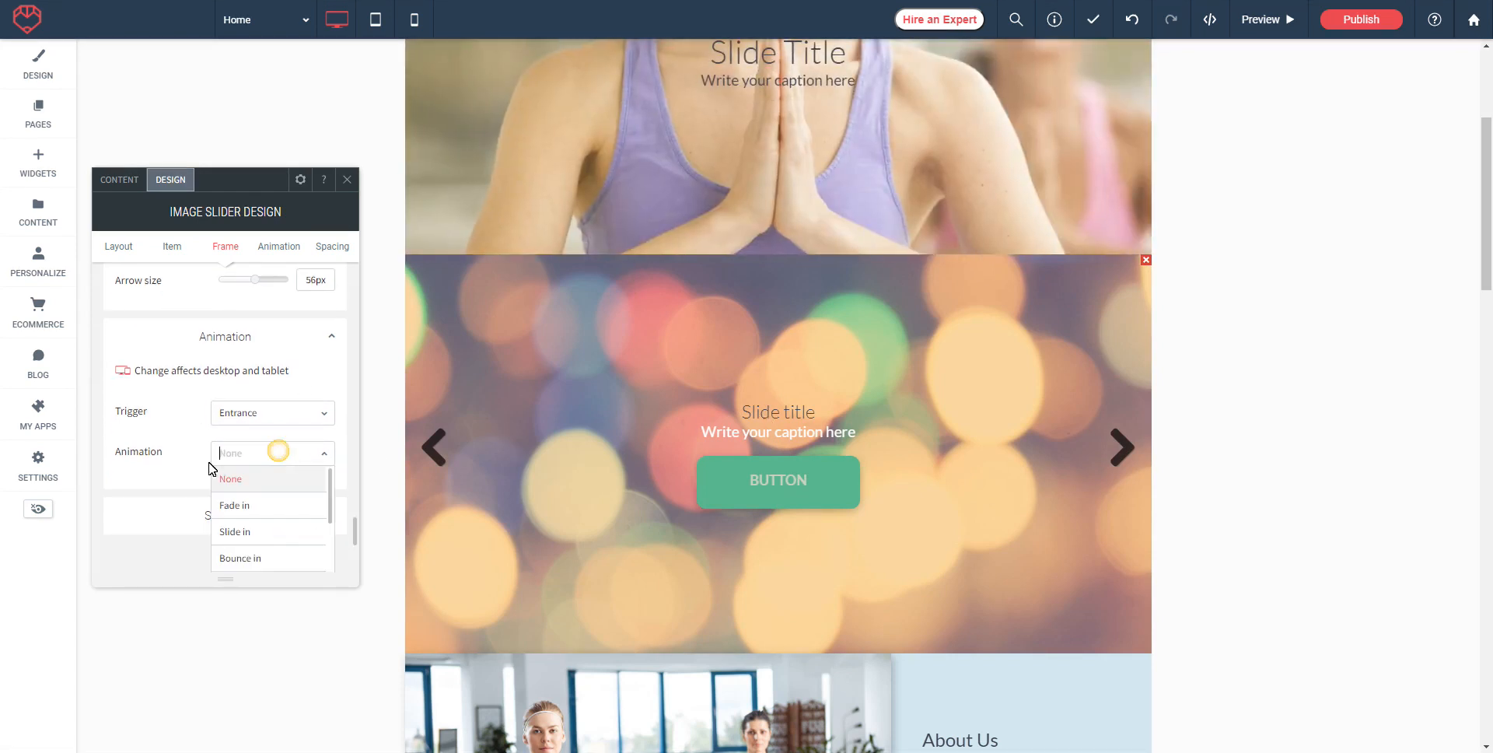
left_click(237, 507)
Set the Fade in animation's direction to From bottom and preview the animation
scroll(273, 482, "down", 2)
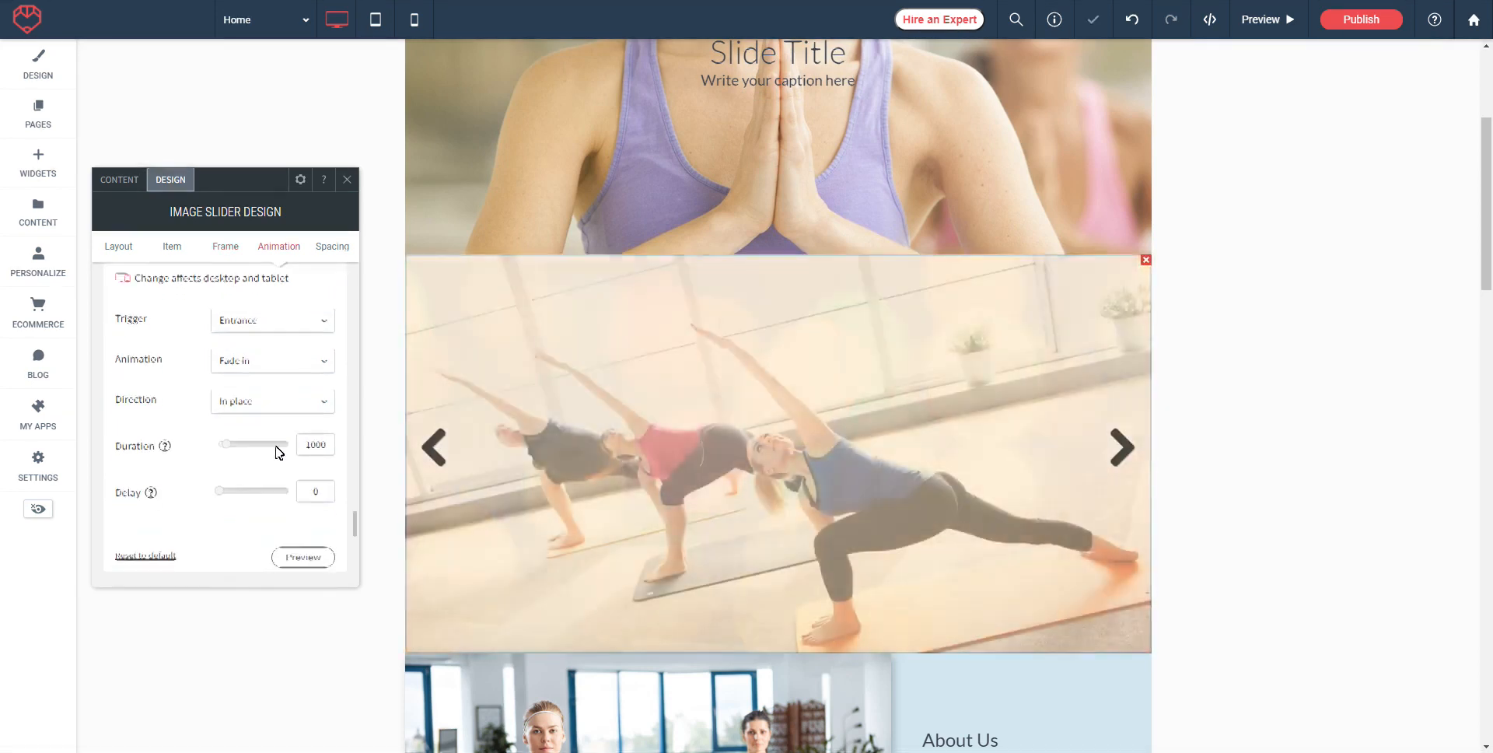
left_click(273, 405)
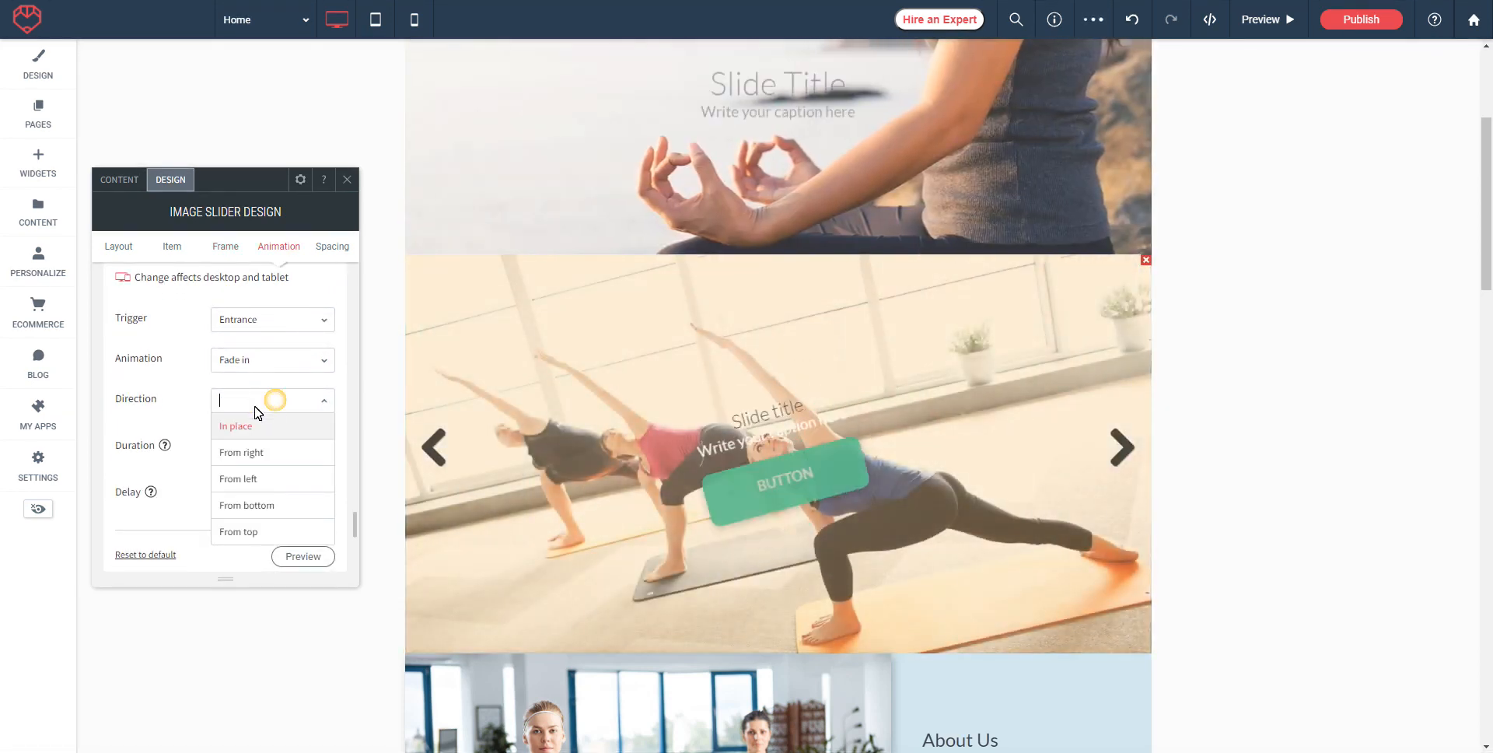
left_click(247, 505)
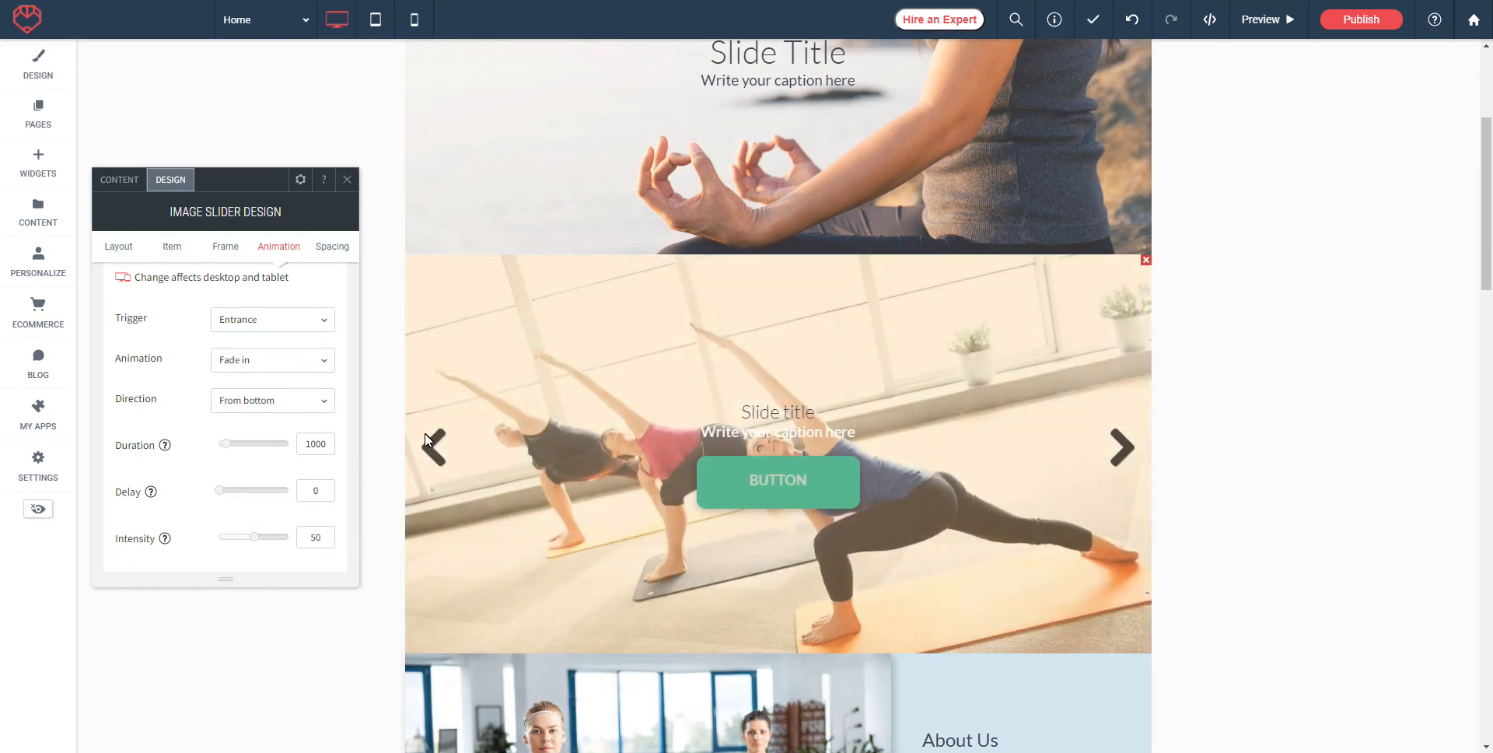
scroll(213, 525, "down", 2)
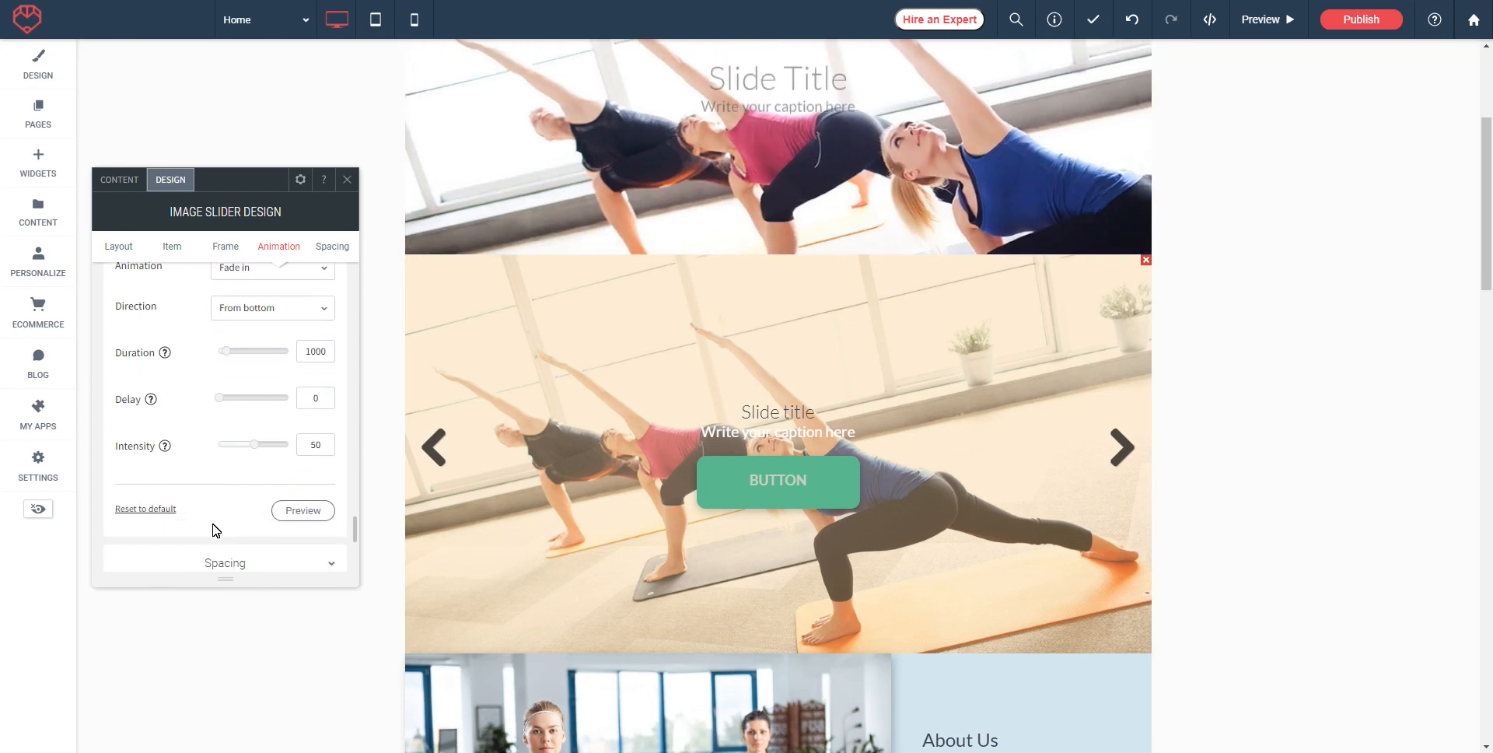
left_click(302, 511)
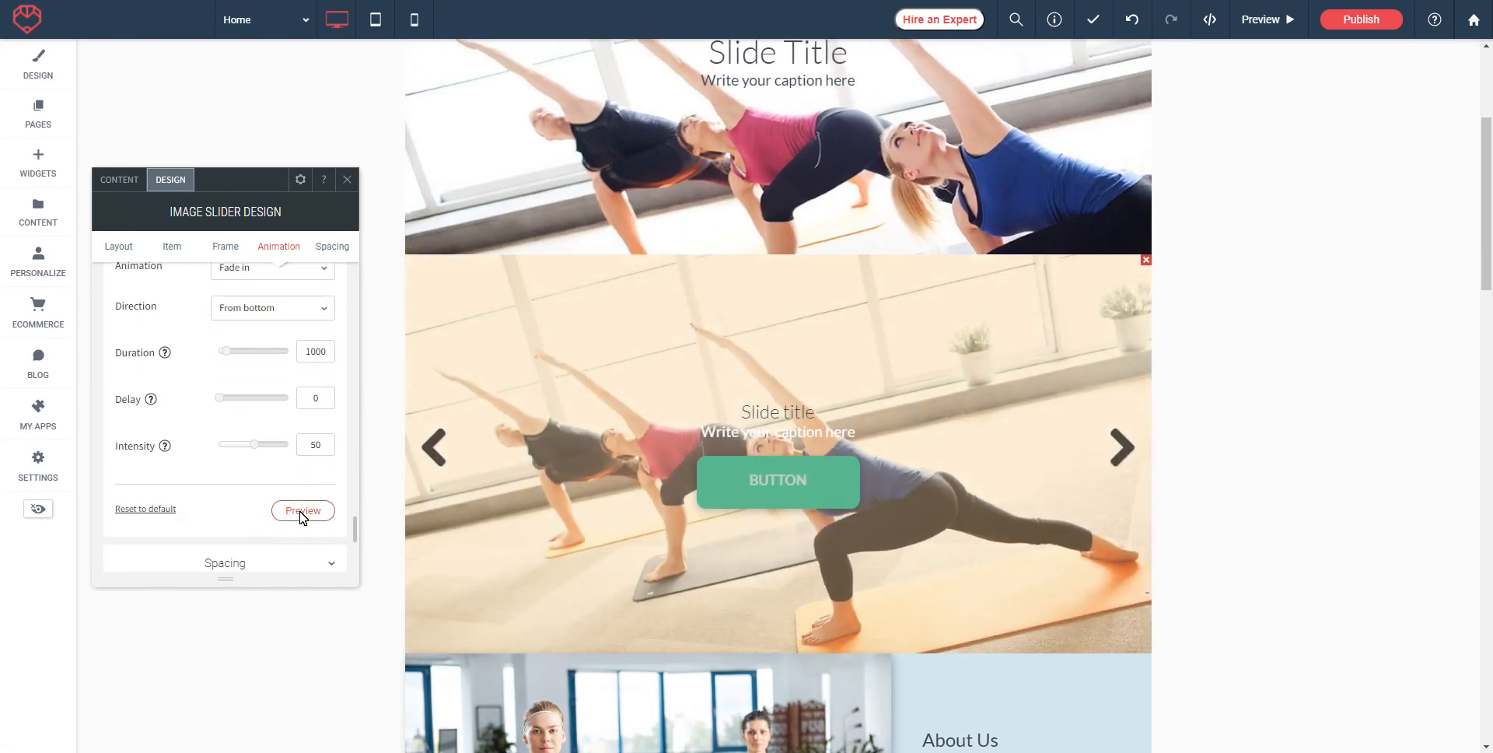
Show the slider's Spacing settings, including its outer margins on desktop and tablet
scroll(230, 496, "down", 2)
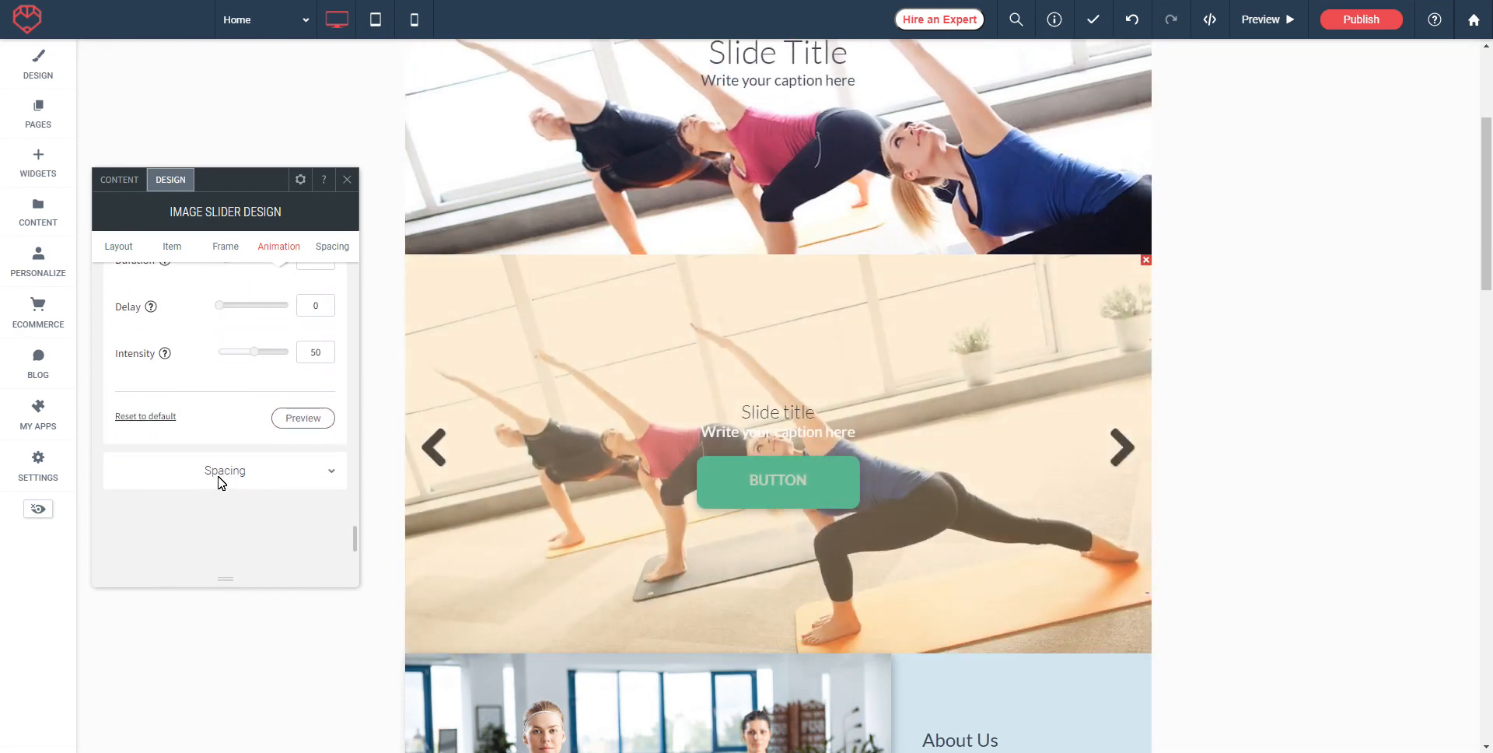
left_click(228, 473)
scroll(296, 466, "down", 3)
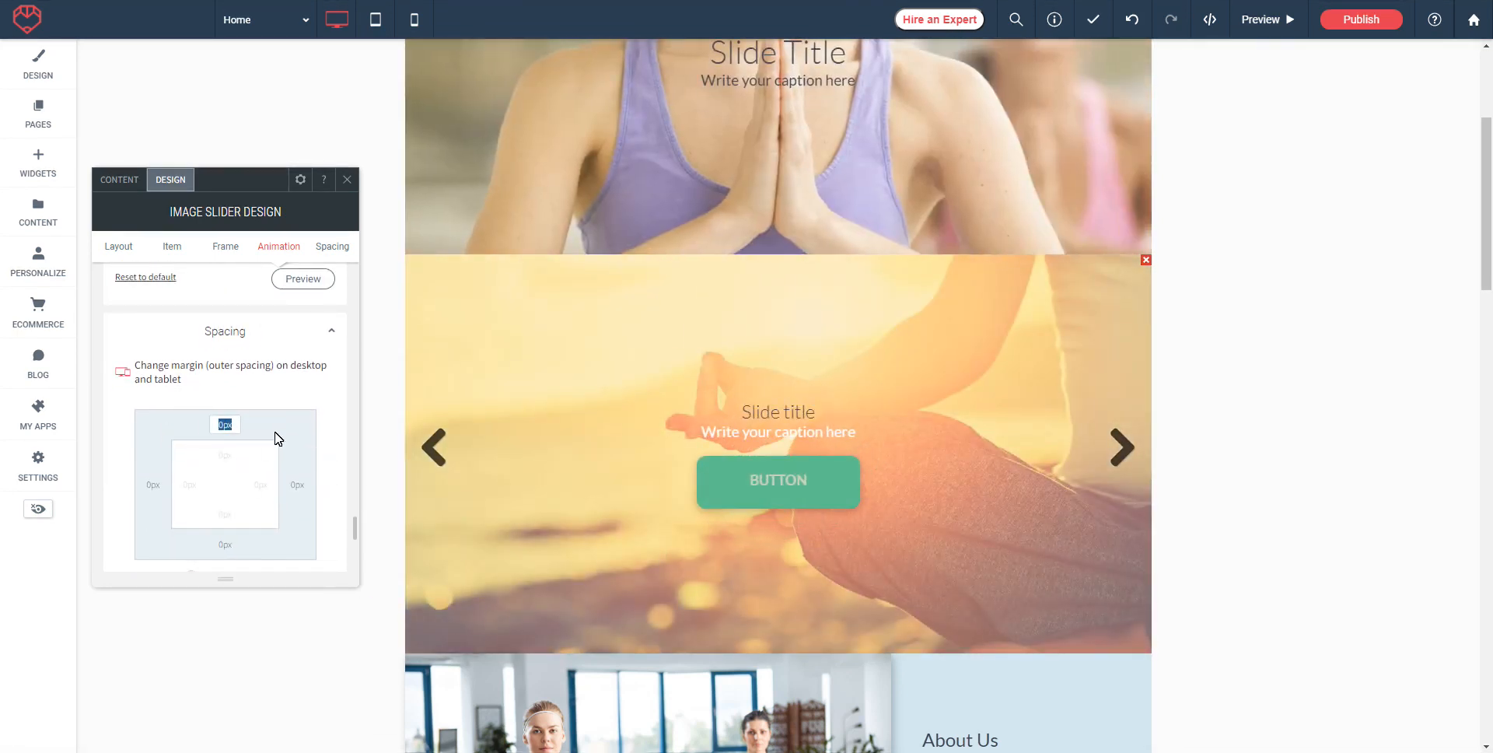
Open the content of the image slider directly below the site header and show its third image's settings
scroll(992, 479, "up", 3)
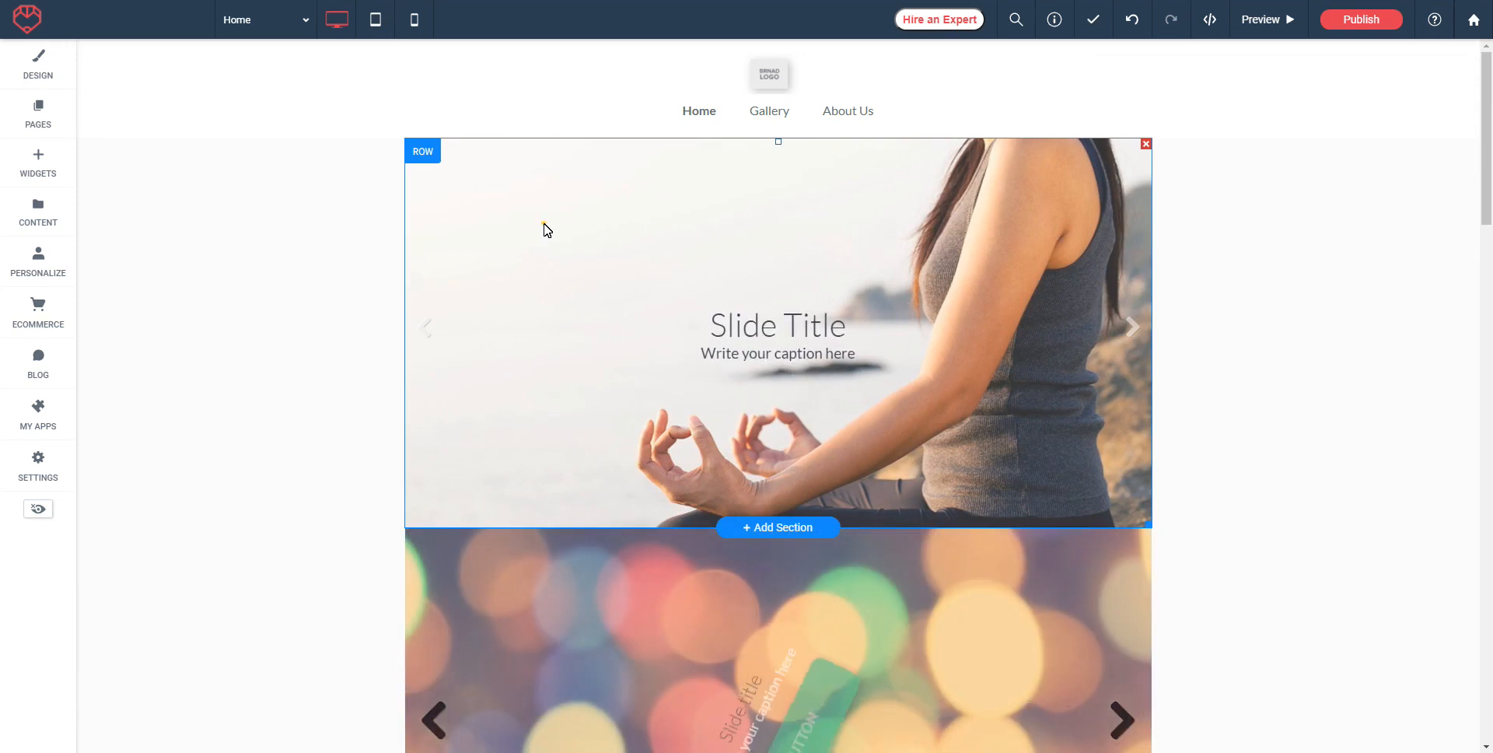
left_click(544, 224)
left_click(587, 268)
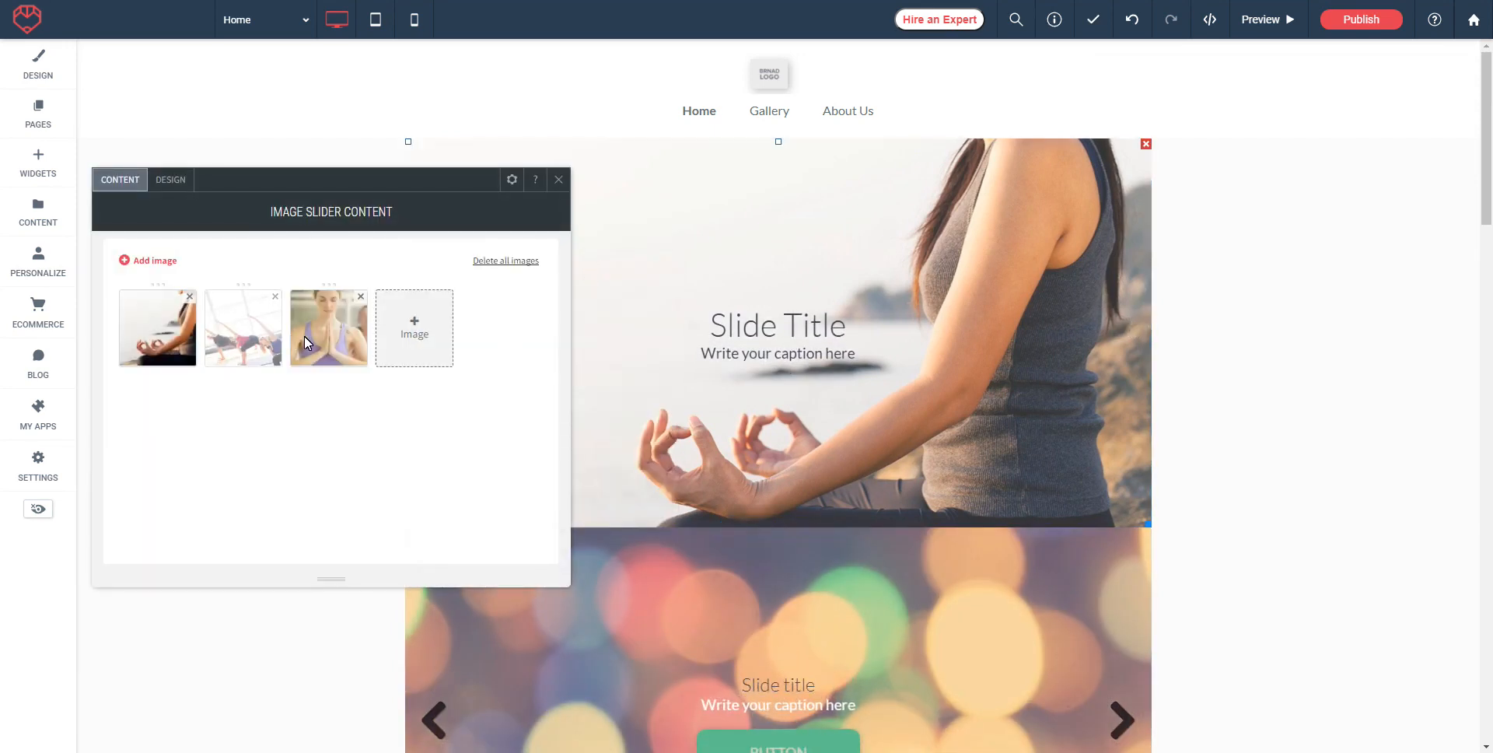
left_click(325, 344)
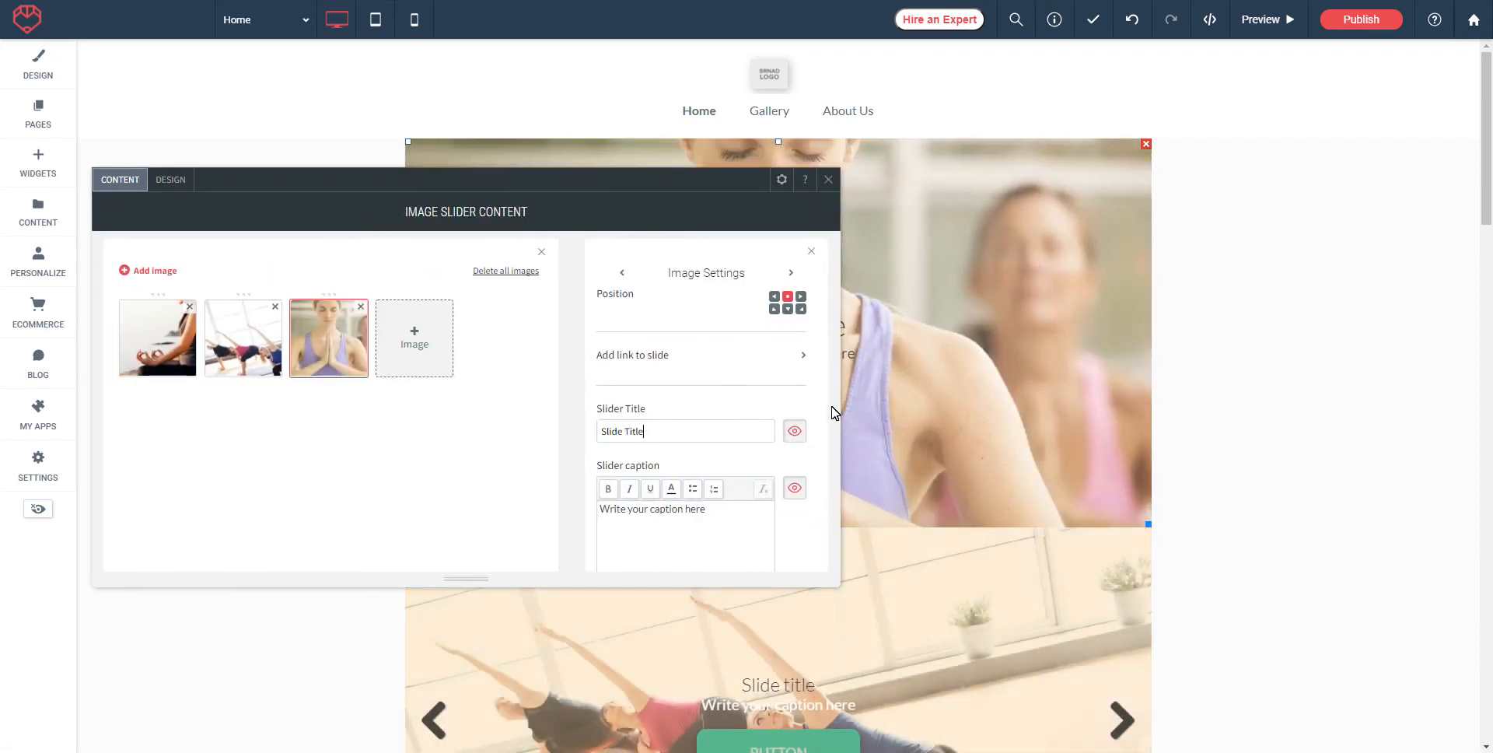
Show the first image's settings and examine its replace and edit options, position, link, slider title and caption
scroll(700, 349, "up", 3)
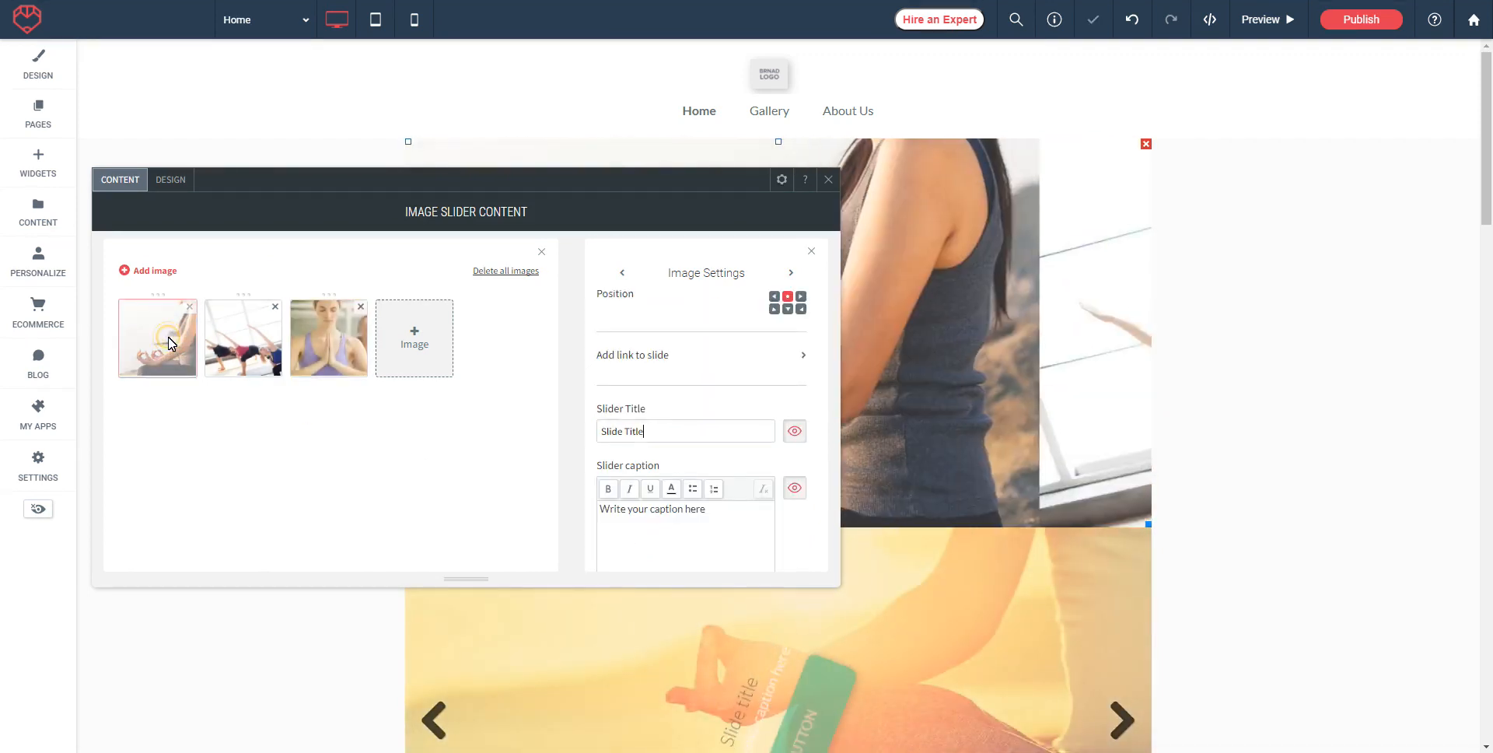
scroll(724, 363, "up", 5)
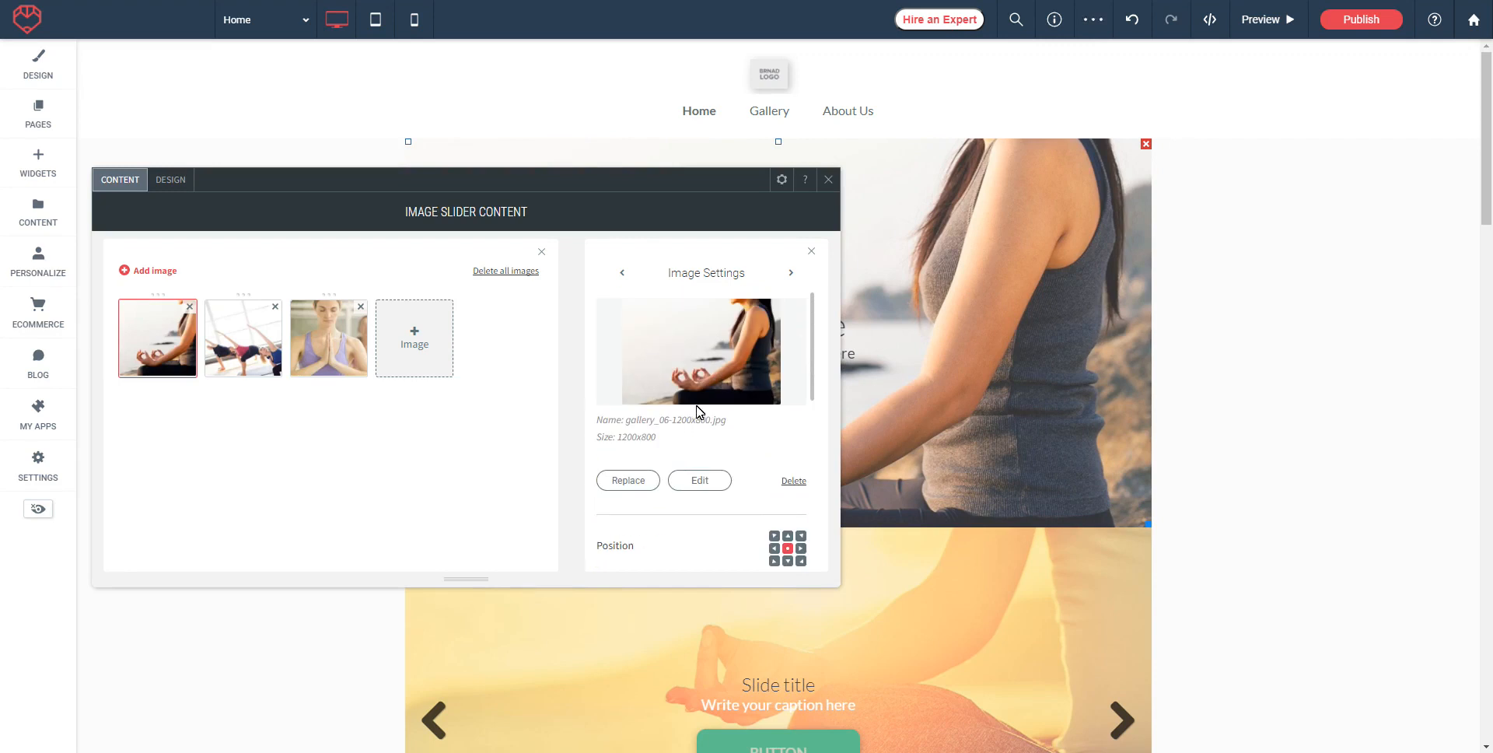
scroll(759, 389, "down", 3)
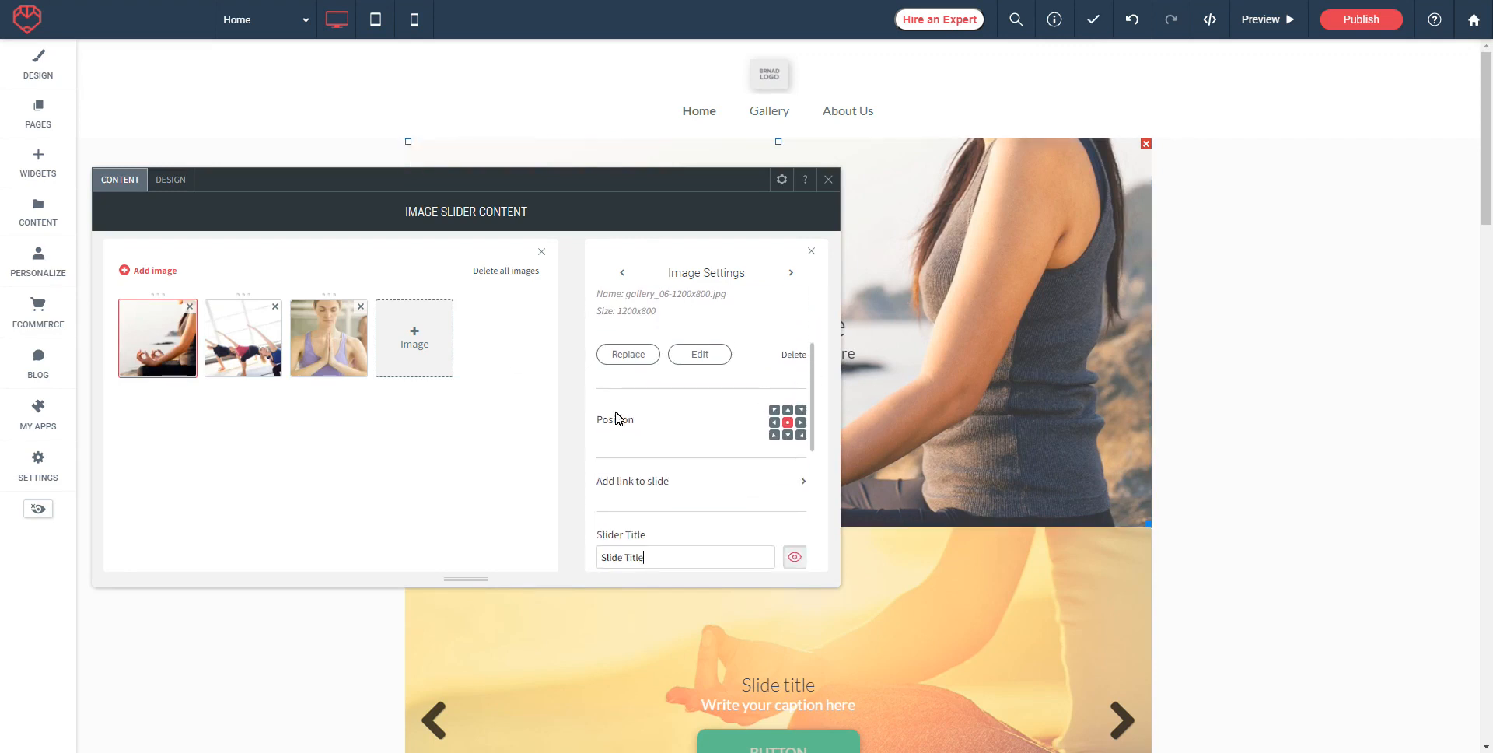
scroll(738, 427, "down", 3)
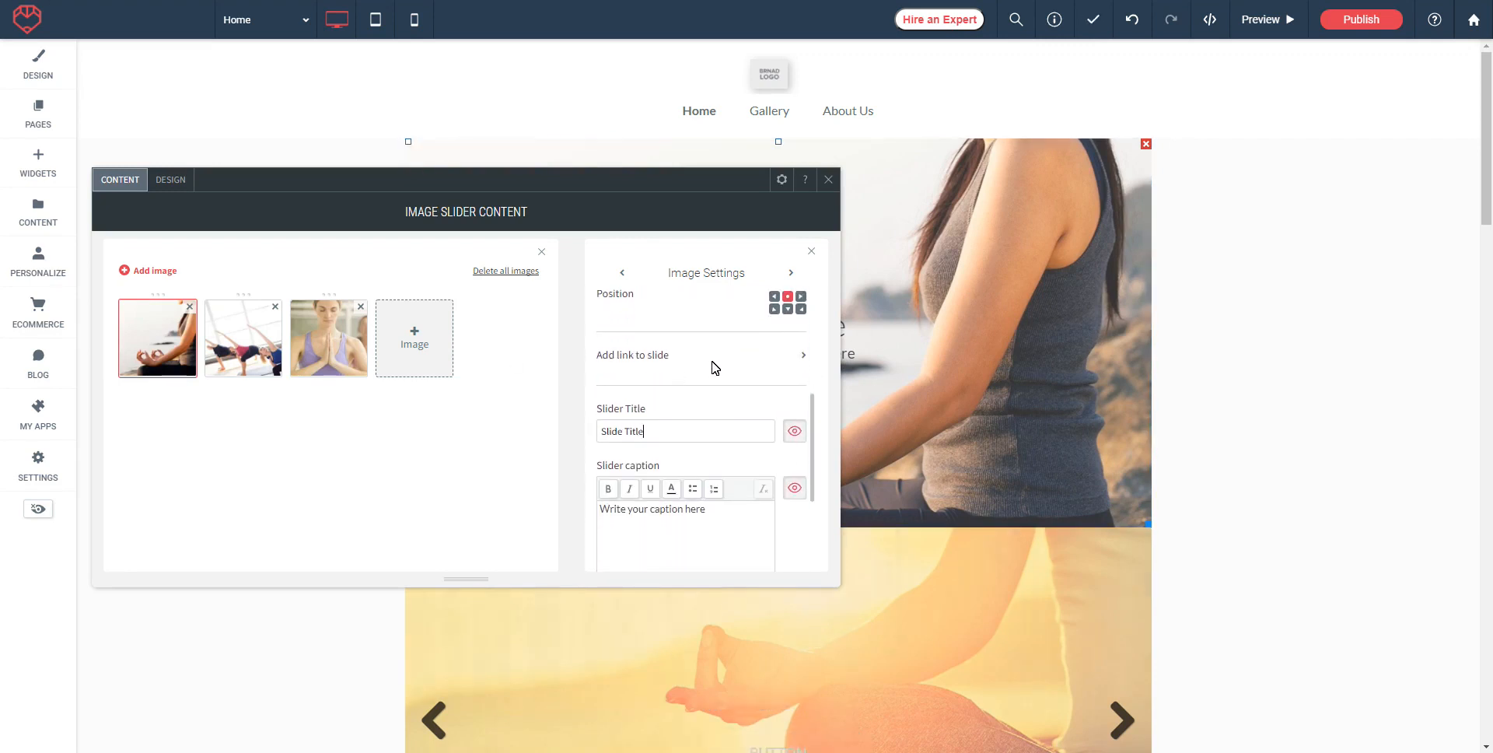
scroll(689, 449, "down", 1)
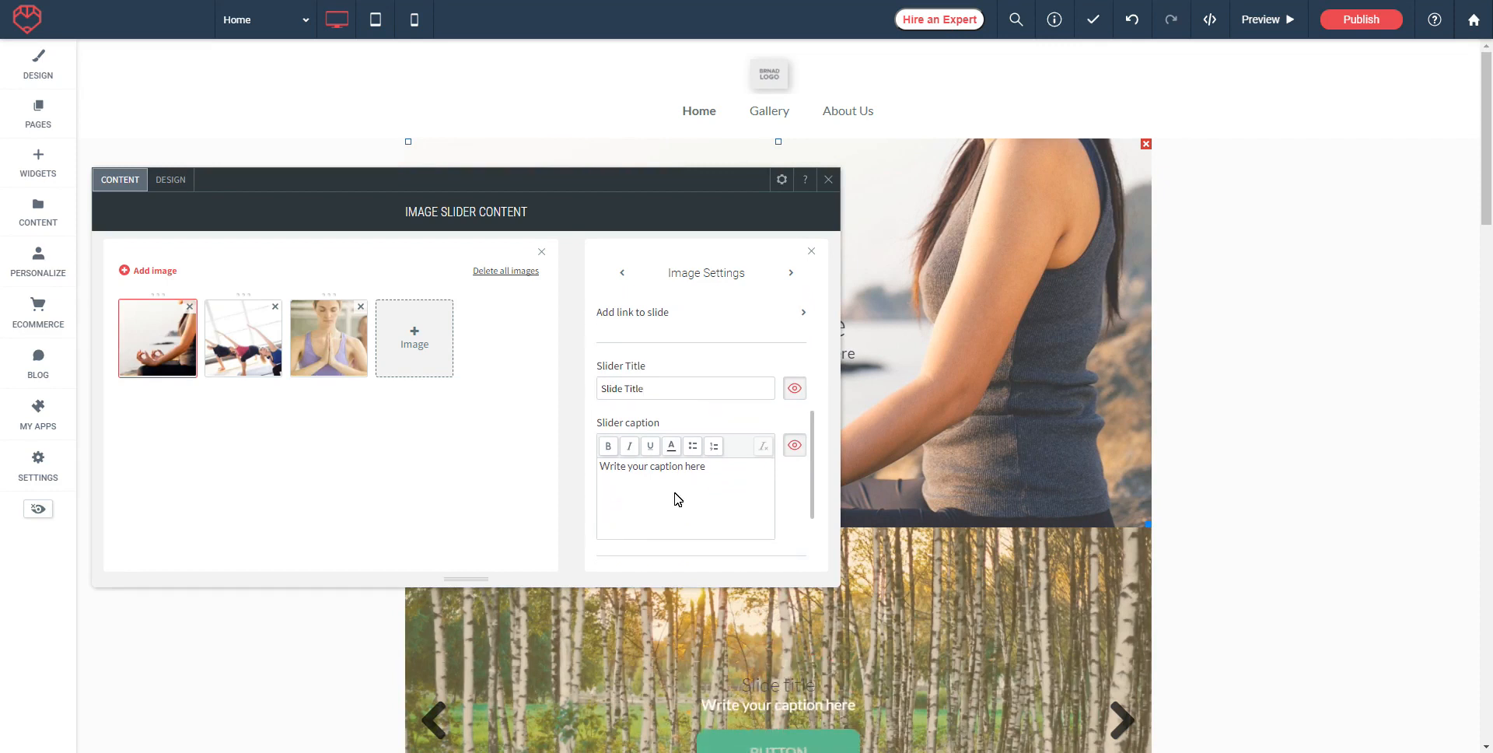
Show this slider's layout and transition design settings and close its editor
left_click(171, 180)
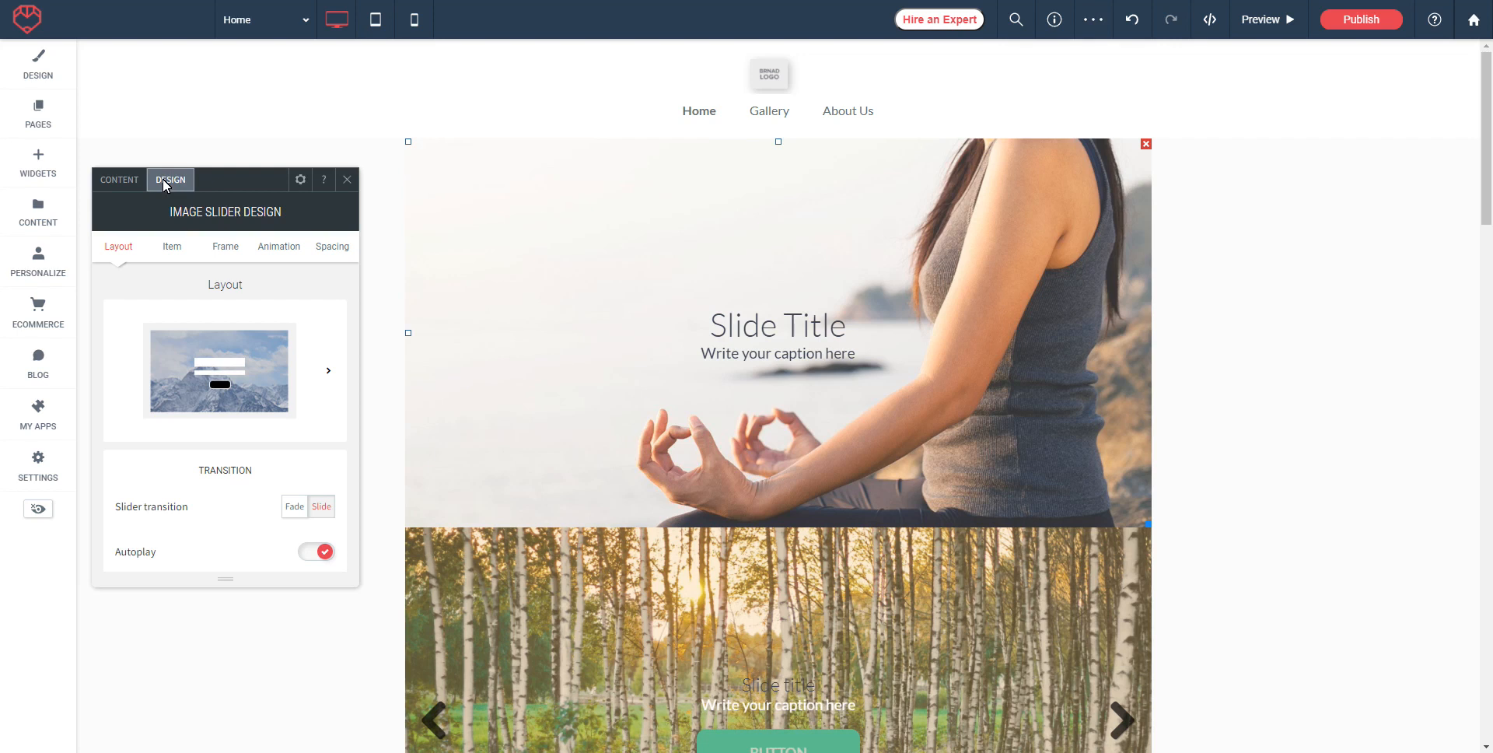
left_click(1214, 511)
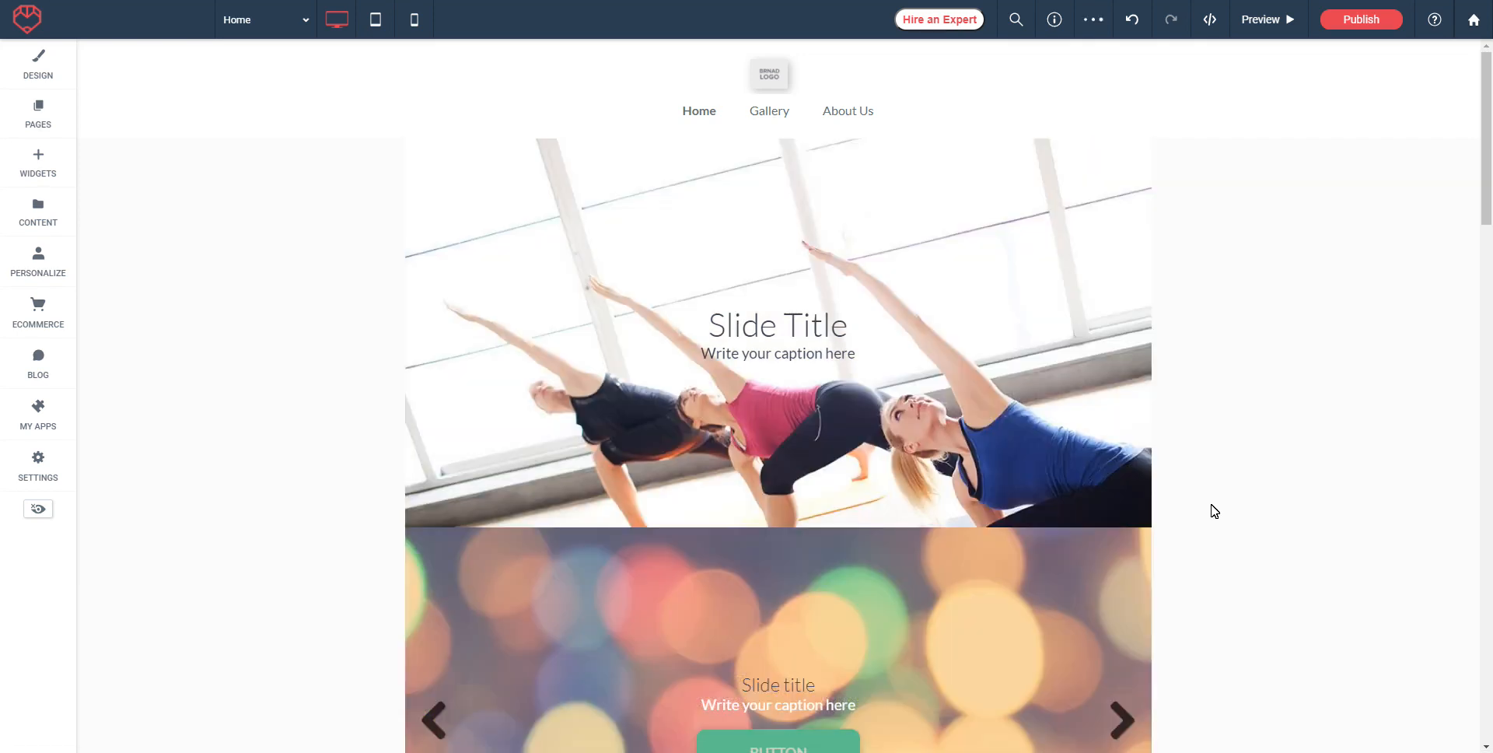